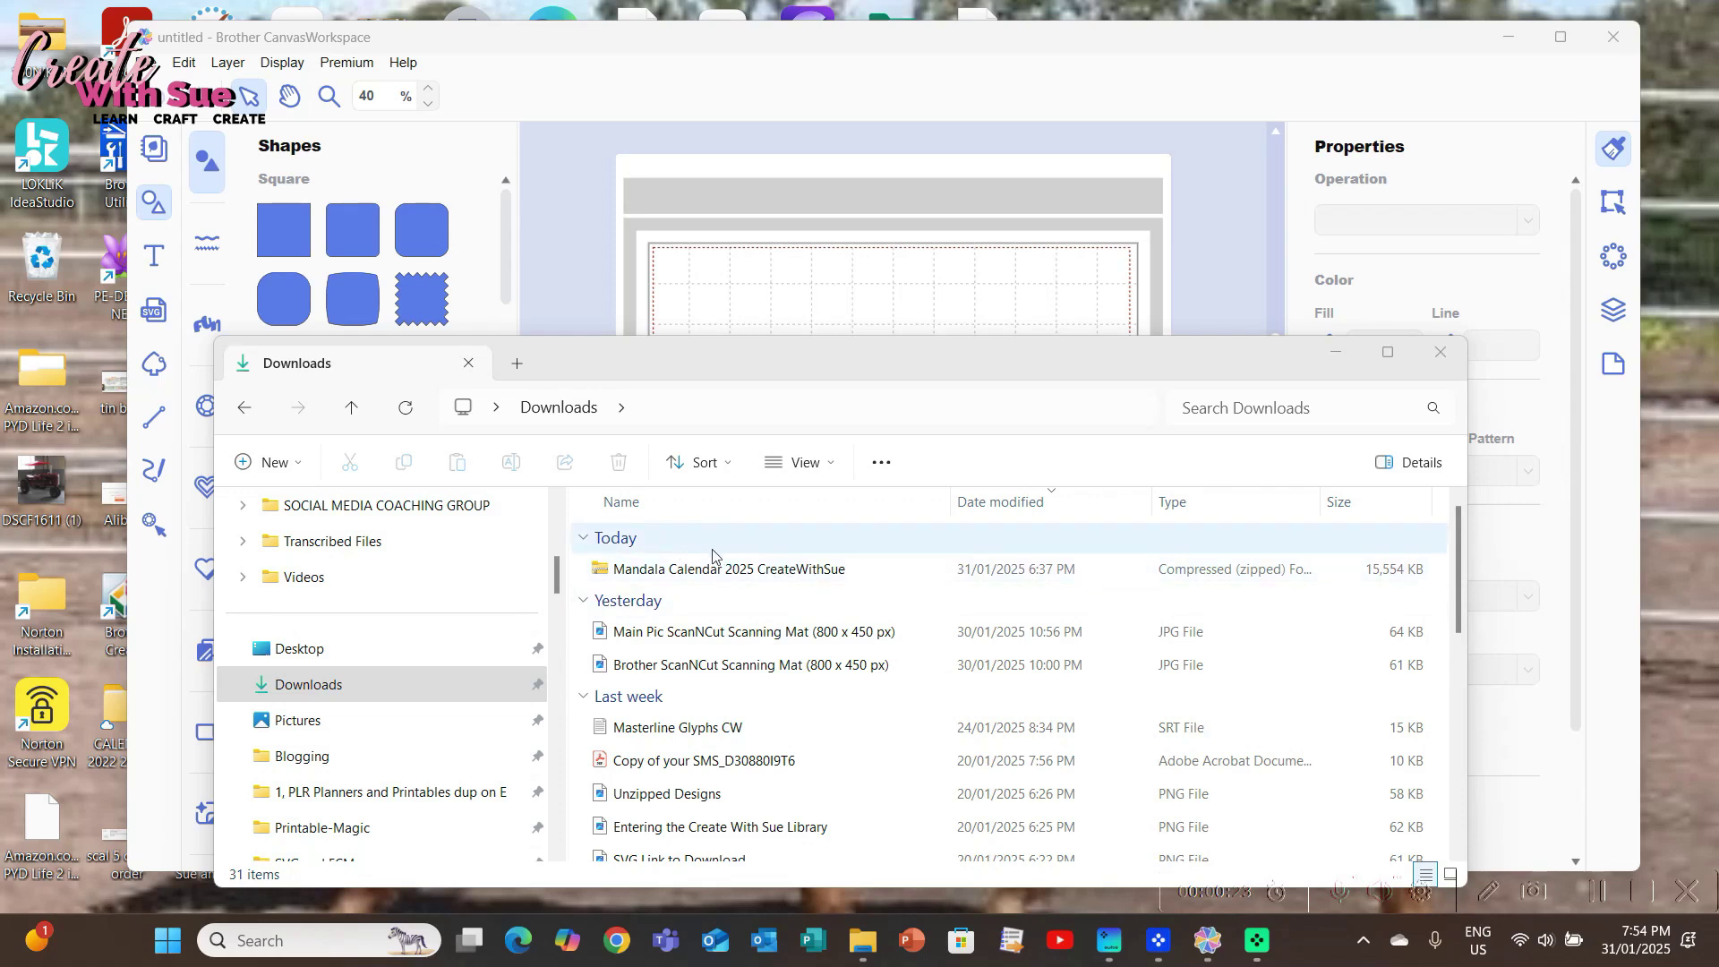
Extract the Mandala Calendar 2025 CreateWithSue zip into its own folder in Downloads and reposition the extracted folder's window.
{"action": "left_click", "coordinate": [332, 696]}
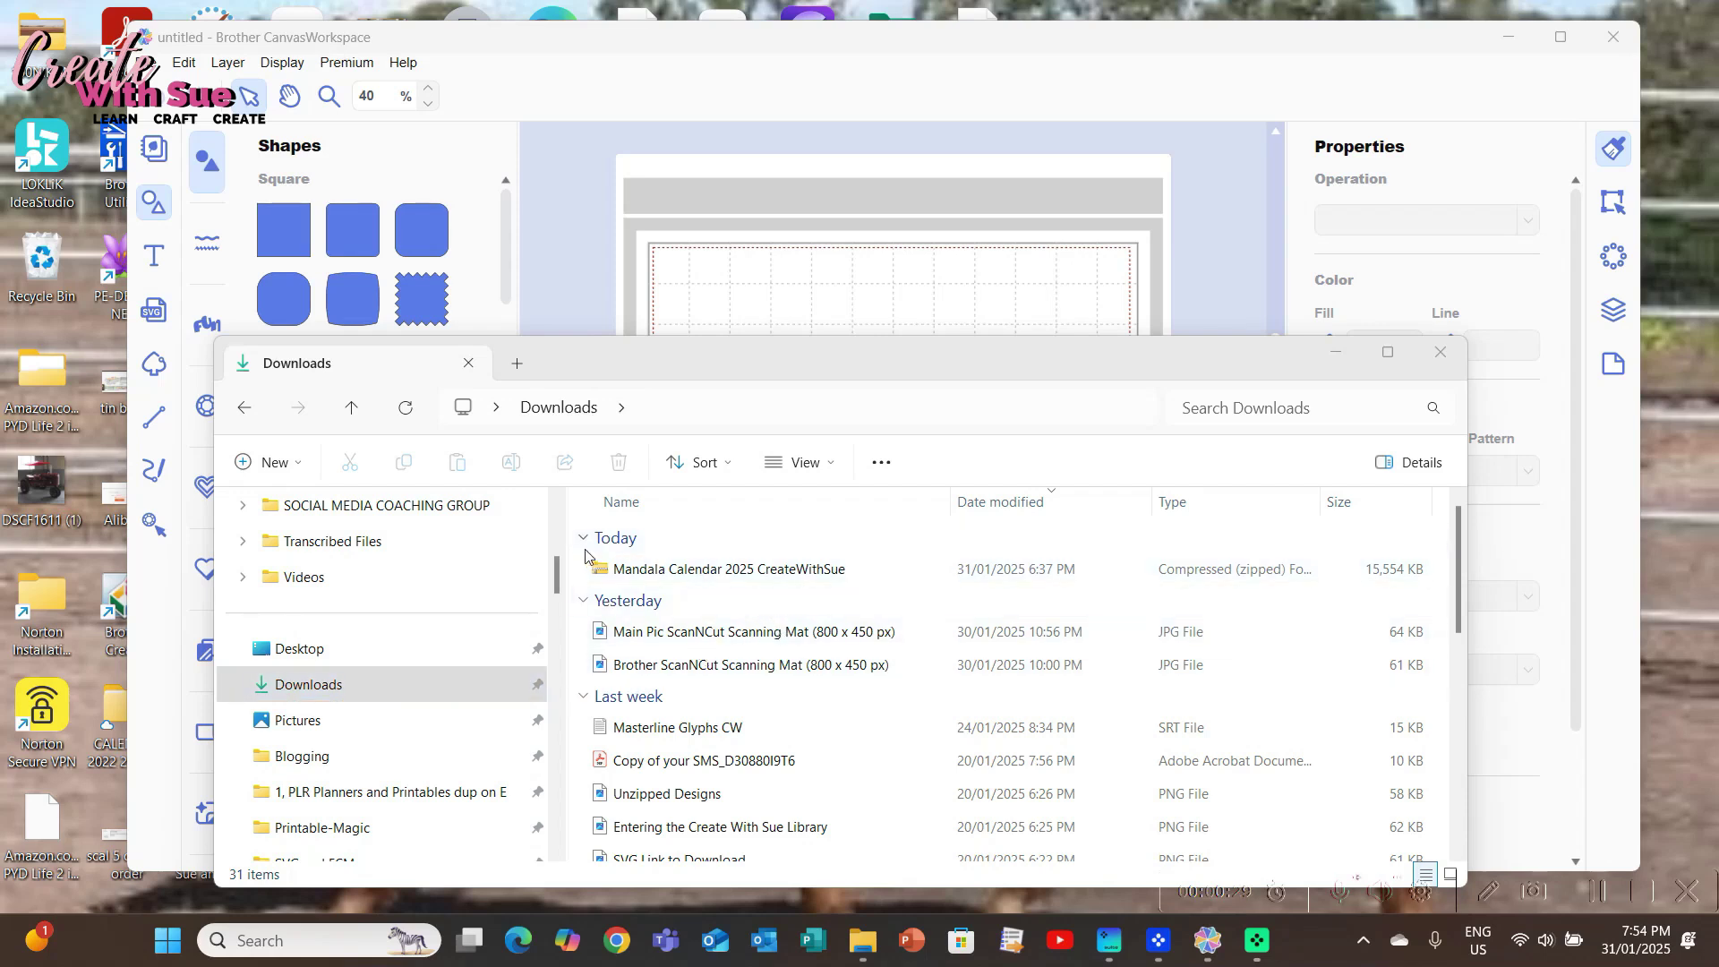
{"action": "left_click", "coordinate": [681, 573]}
{"action": "left_click", "coordinate": [713, 571]}
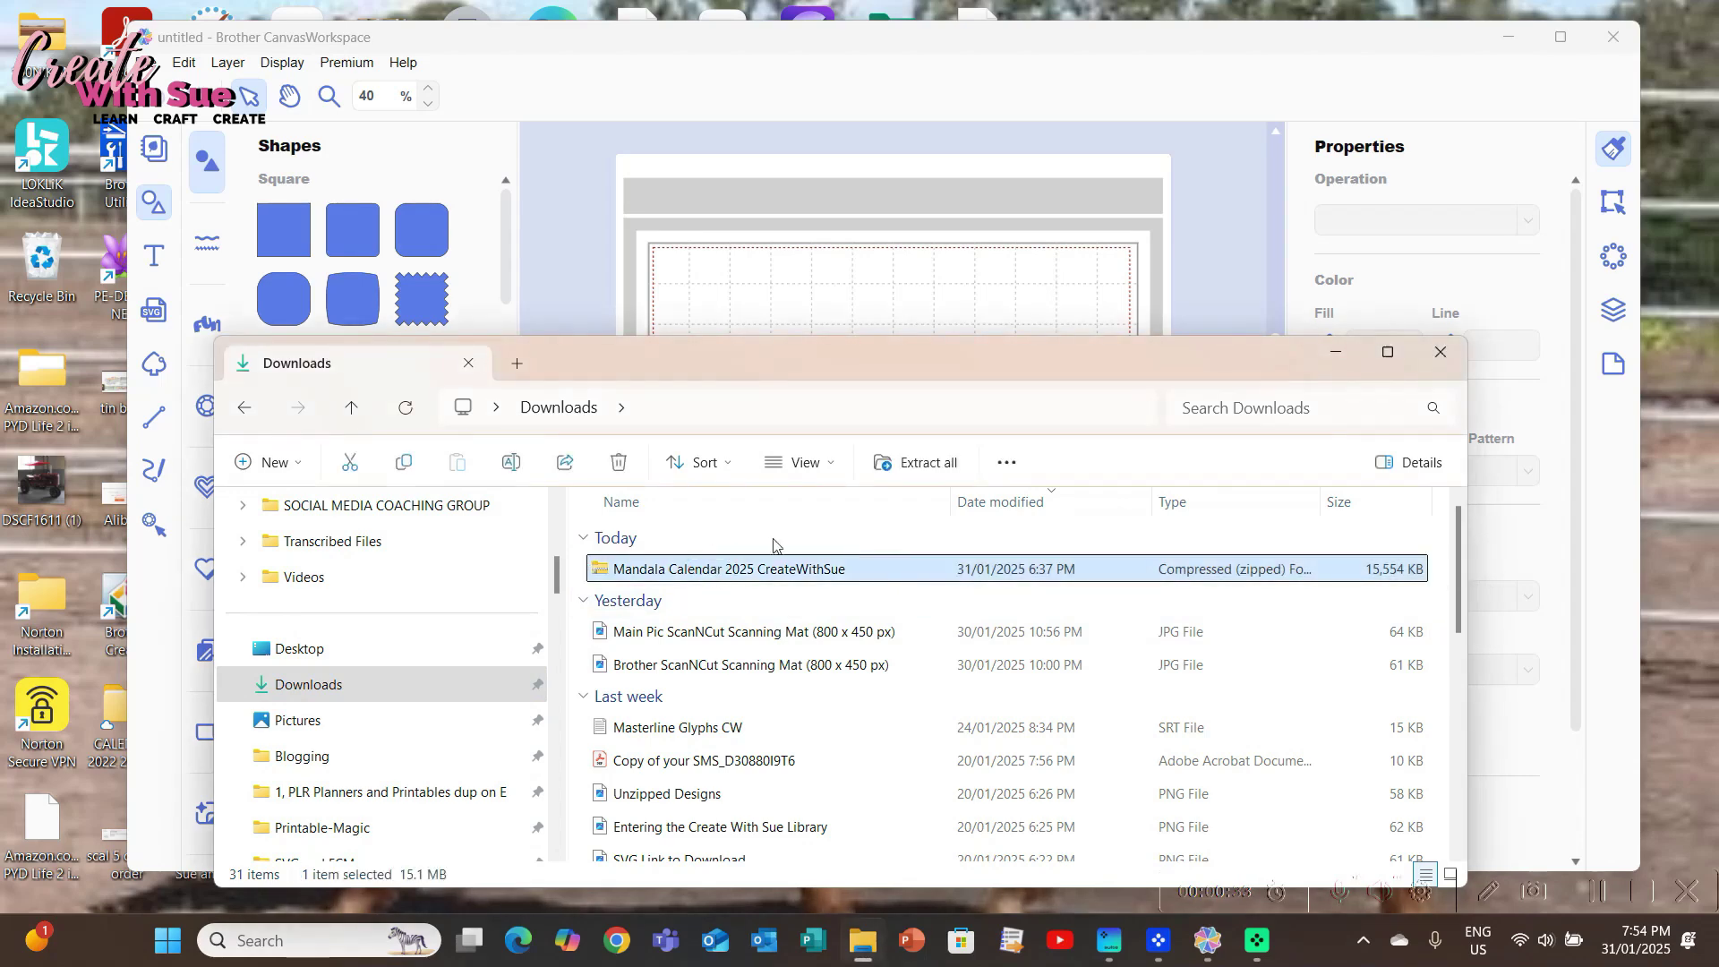
{"action": "left_click", "coordinate": [935, 462]}
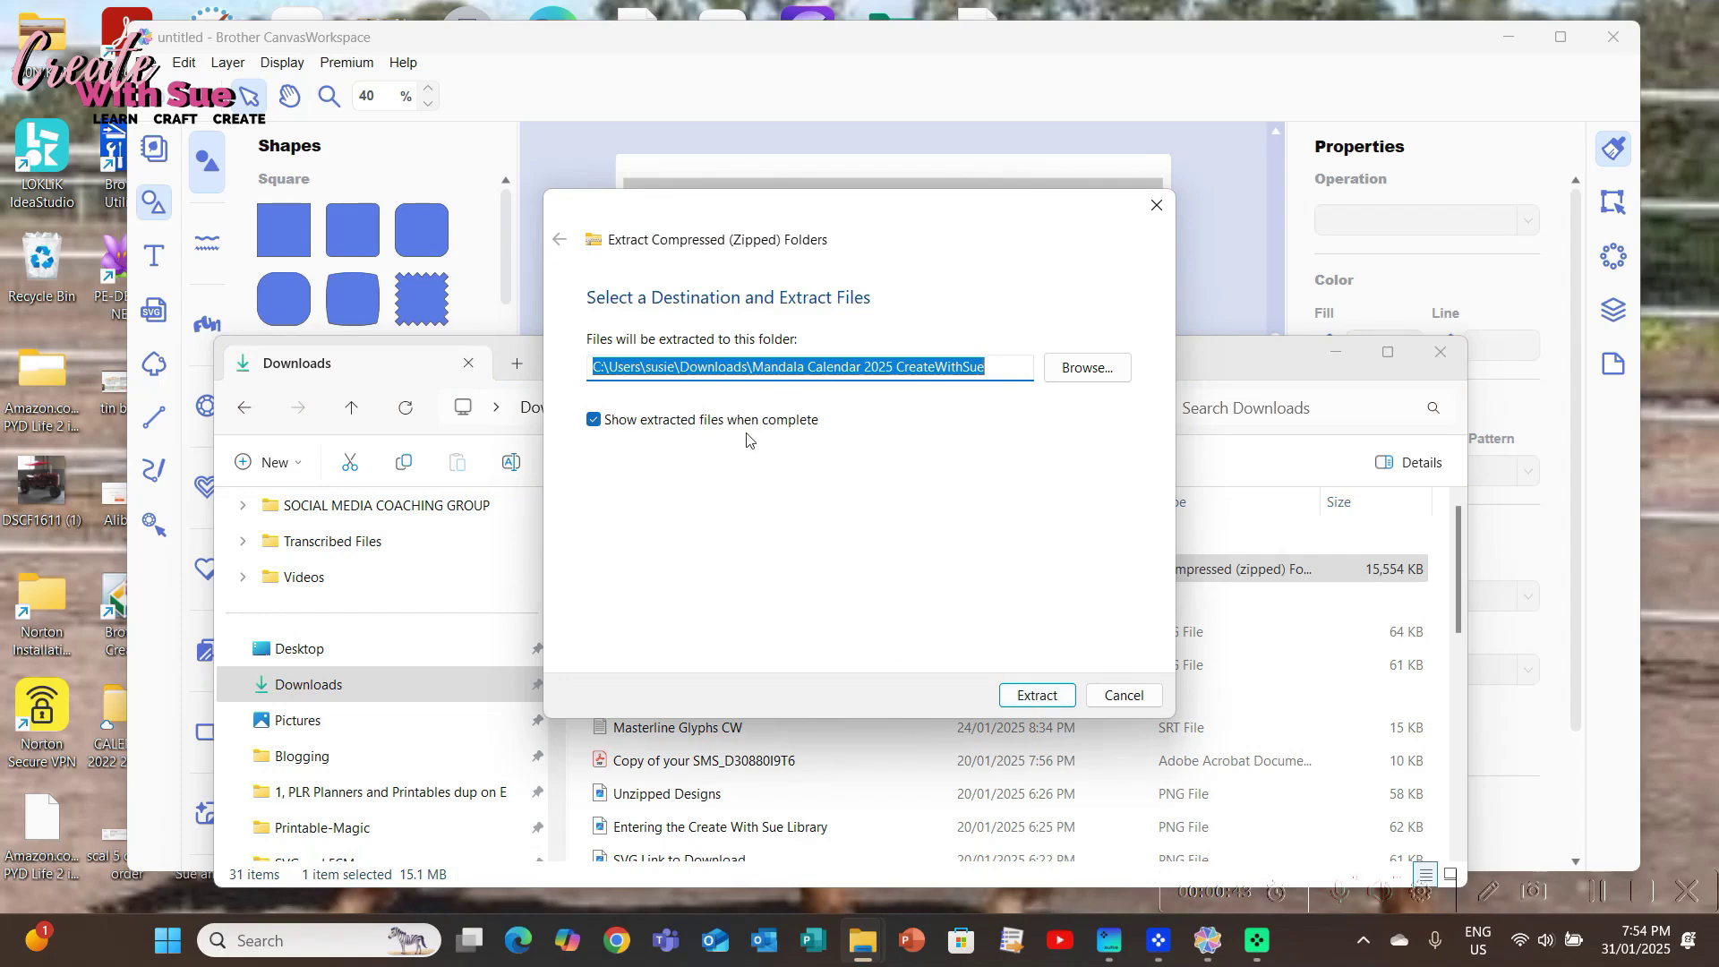
{"action": "left_click", "coordinate": [1046, 691]}
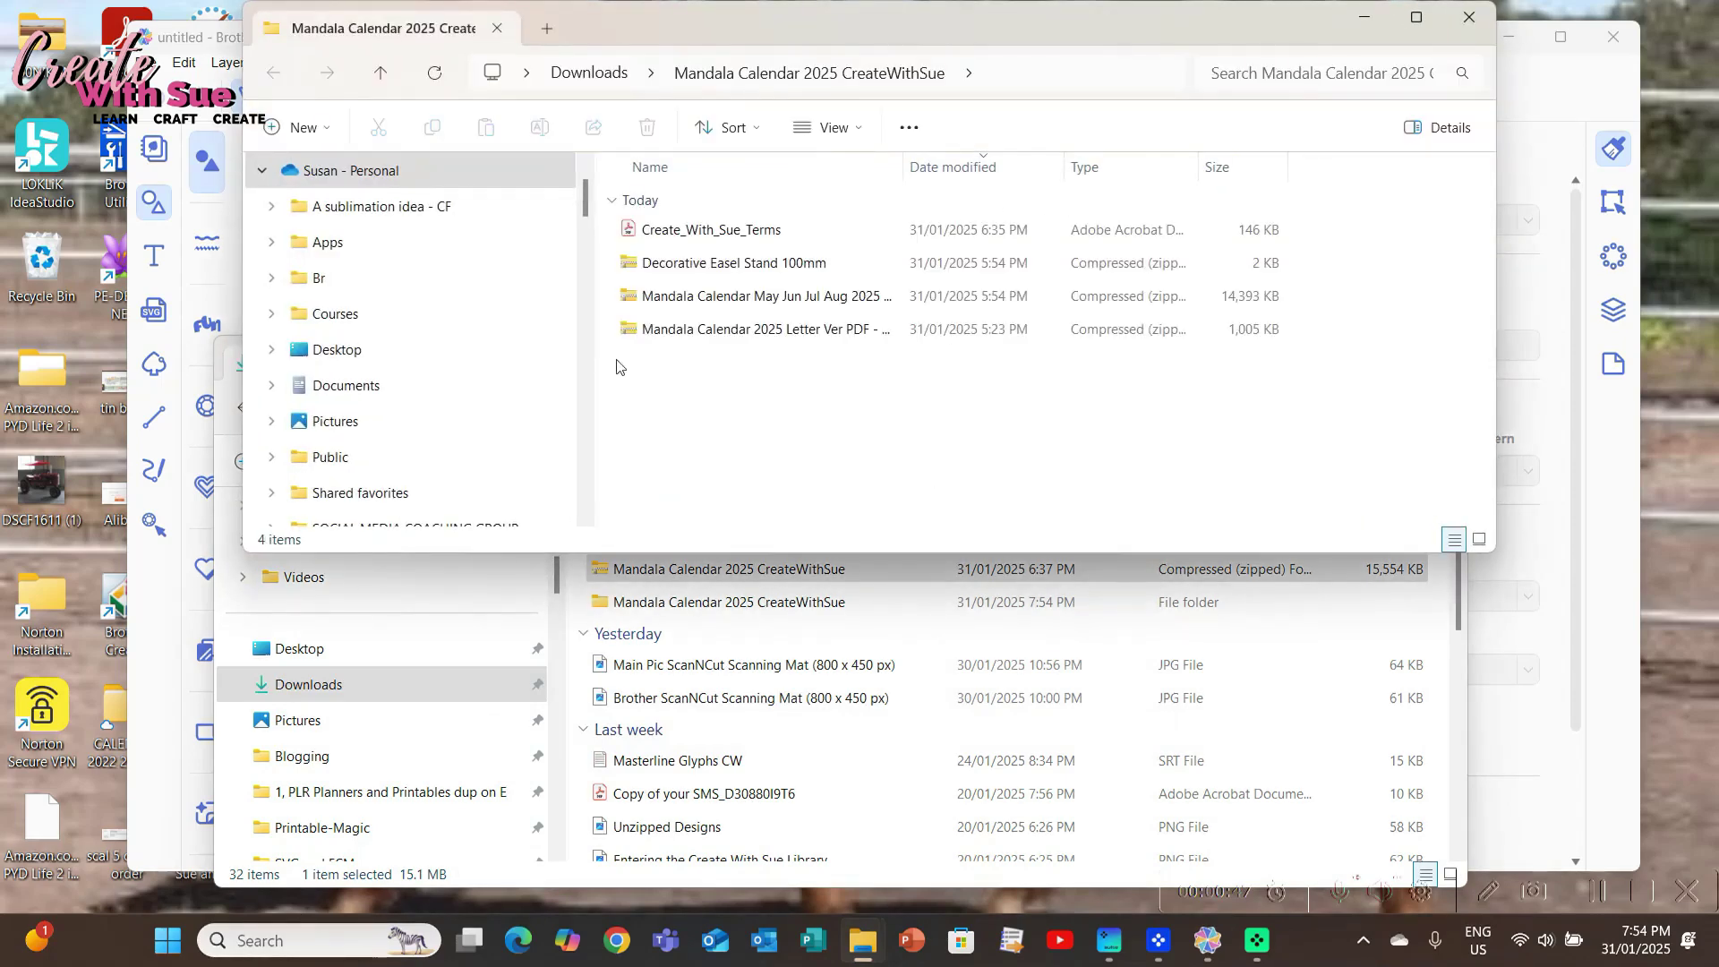
{"action": "left_click_drag", "start_coordinate": [1098, 19], "coordinate": [1086, 208]}
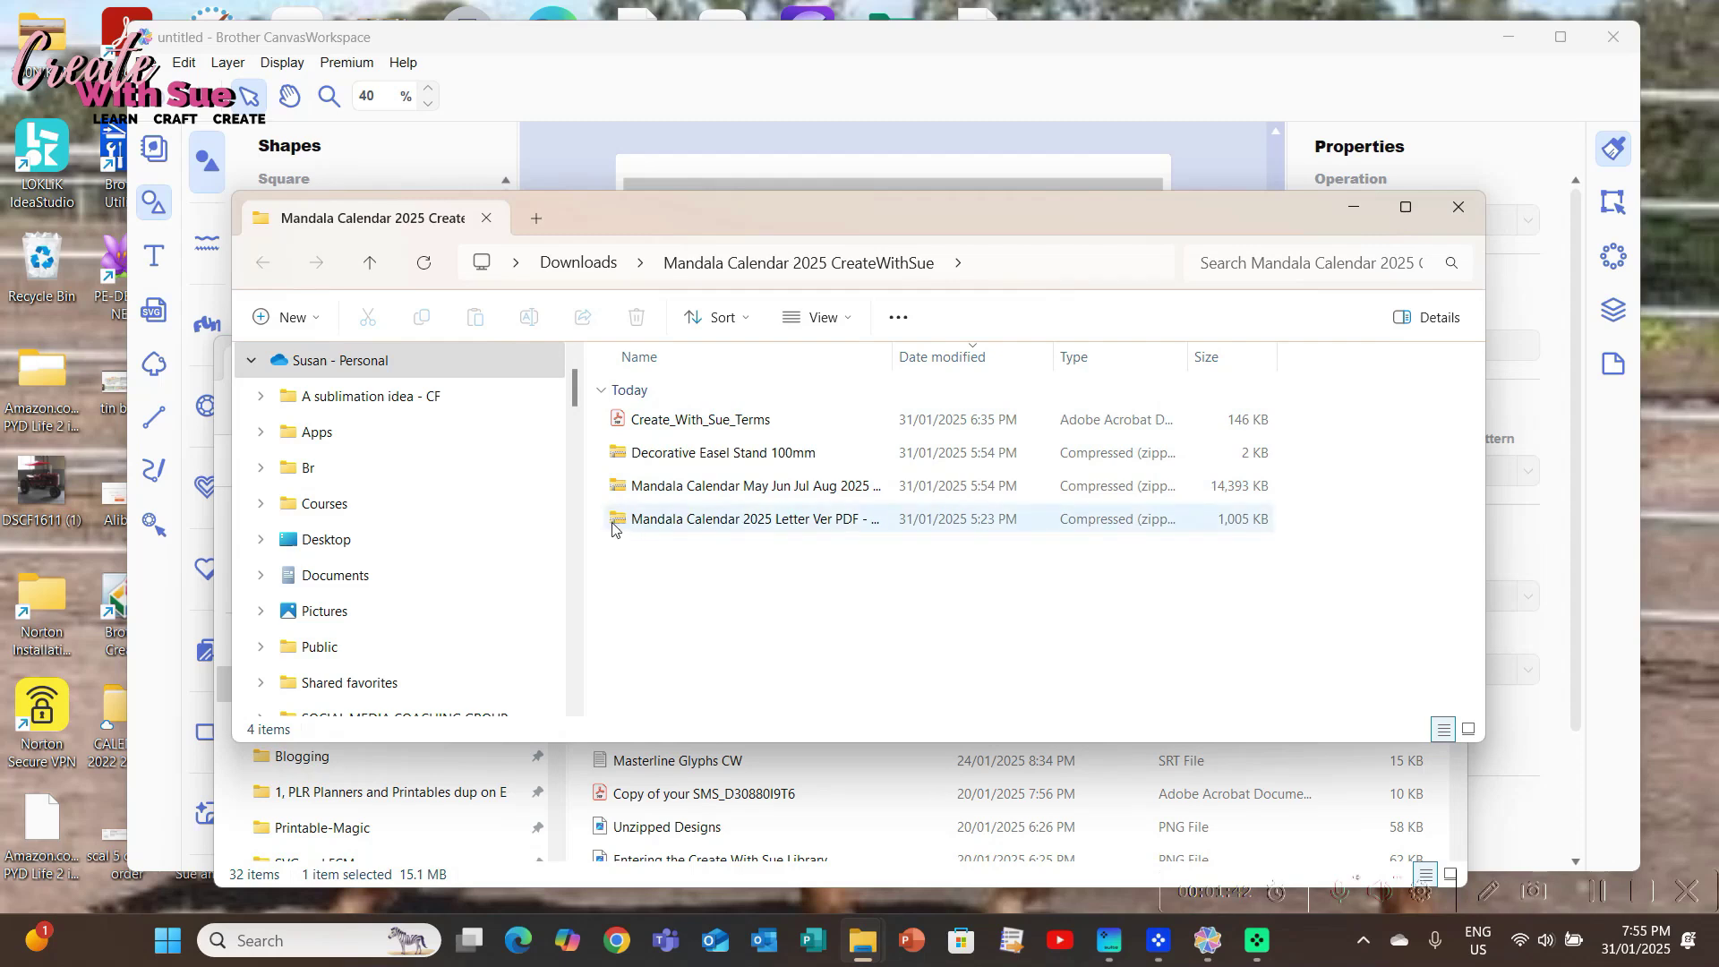
Extract the zipped Mandala Calendar May Jun Jul Aug 2025 SVG archive into its own folder and view its files.
{"action": "left_click", "coordinate": [752, 490]}
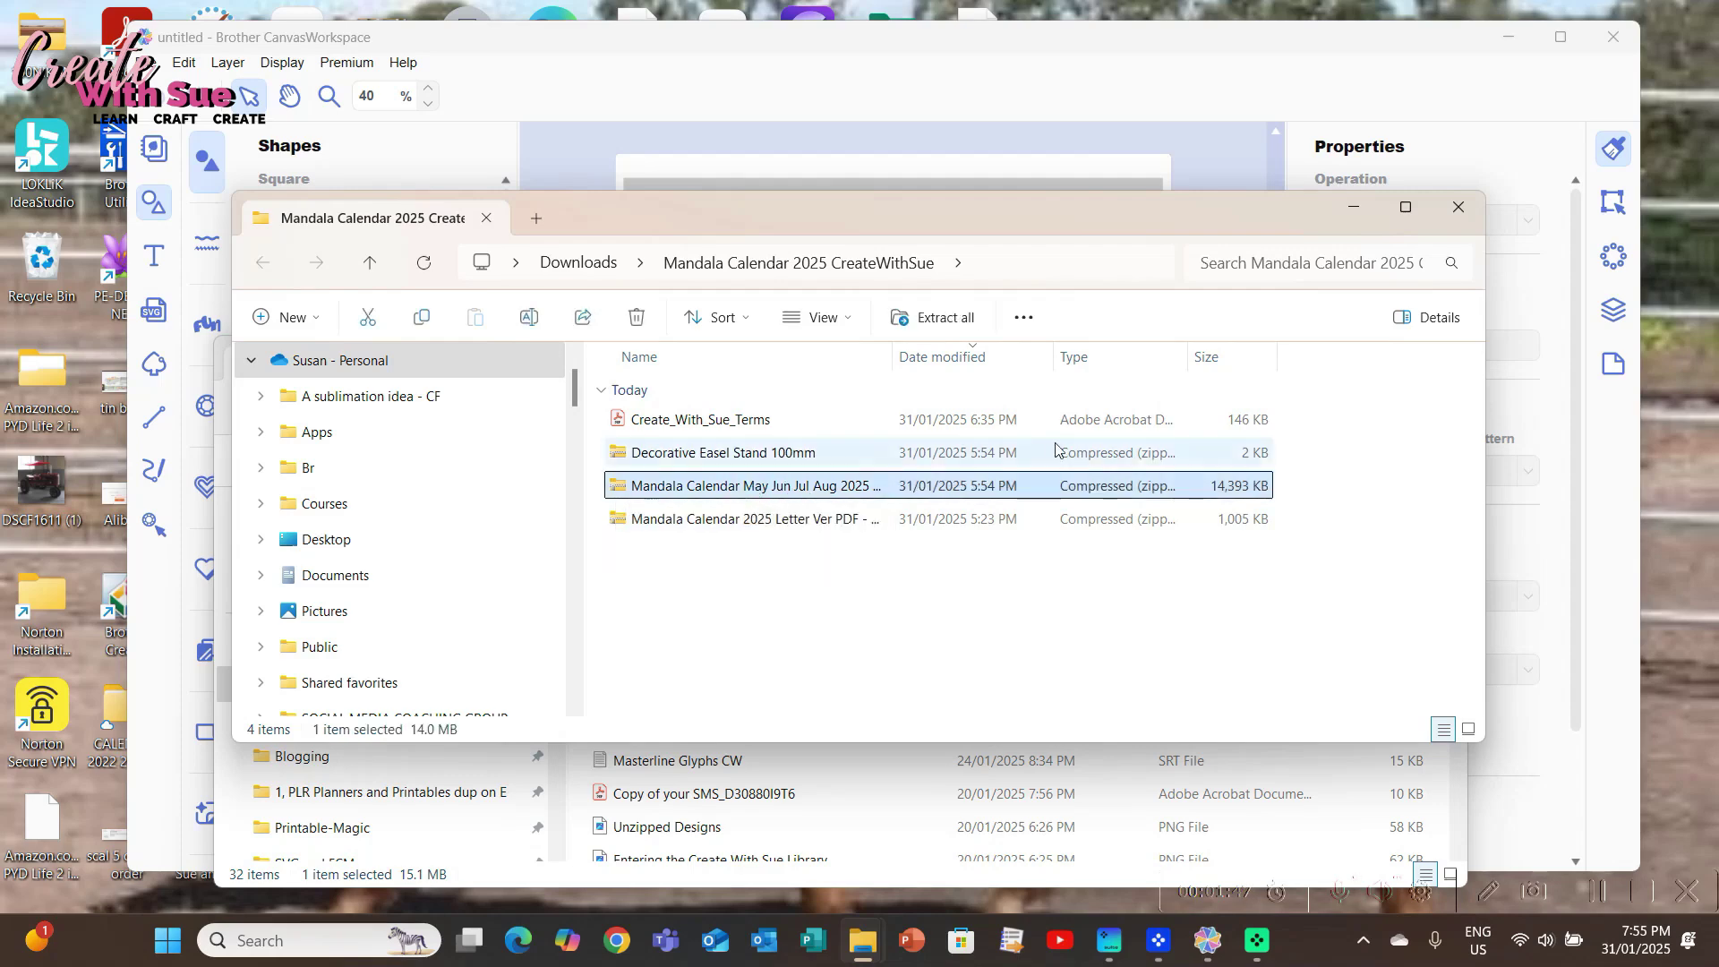
{"action": "left_click", "coordinate": [949, 319]}
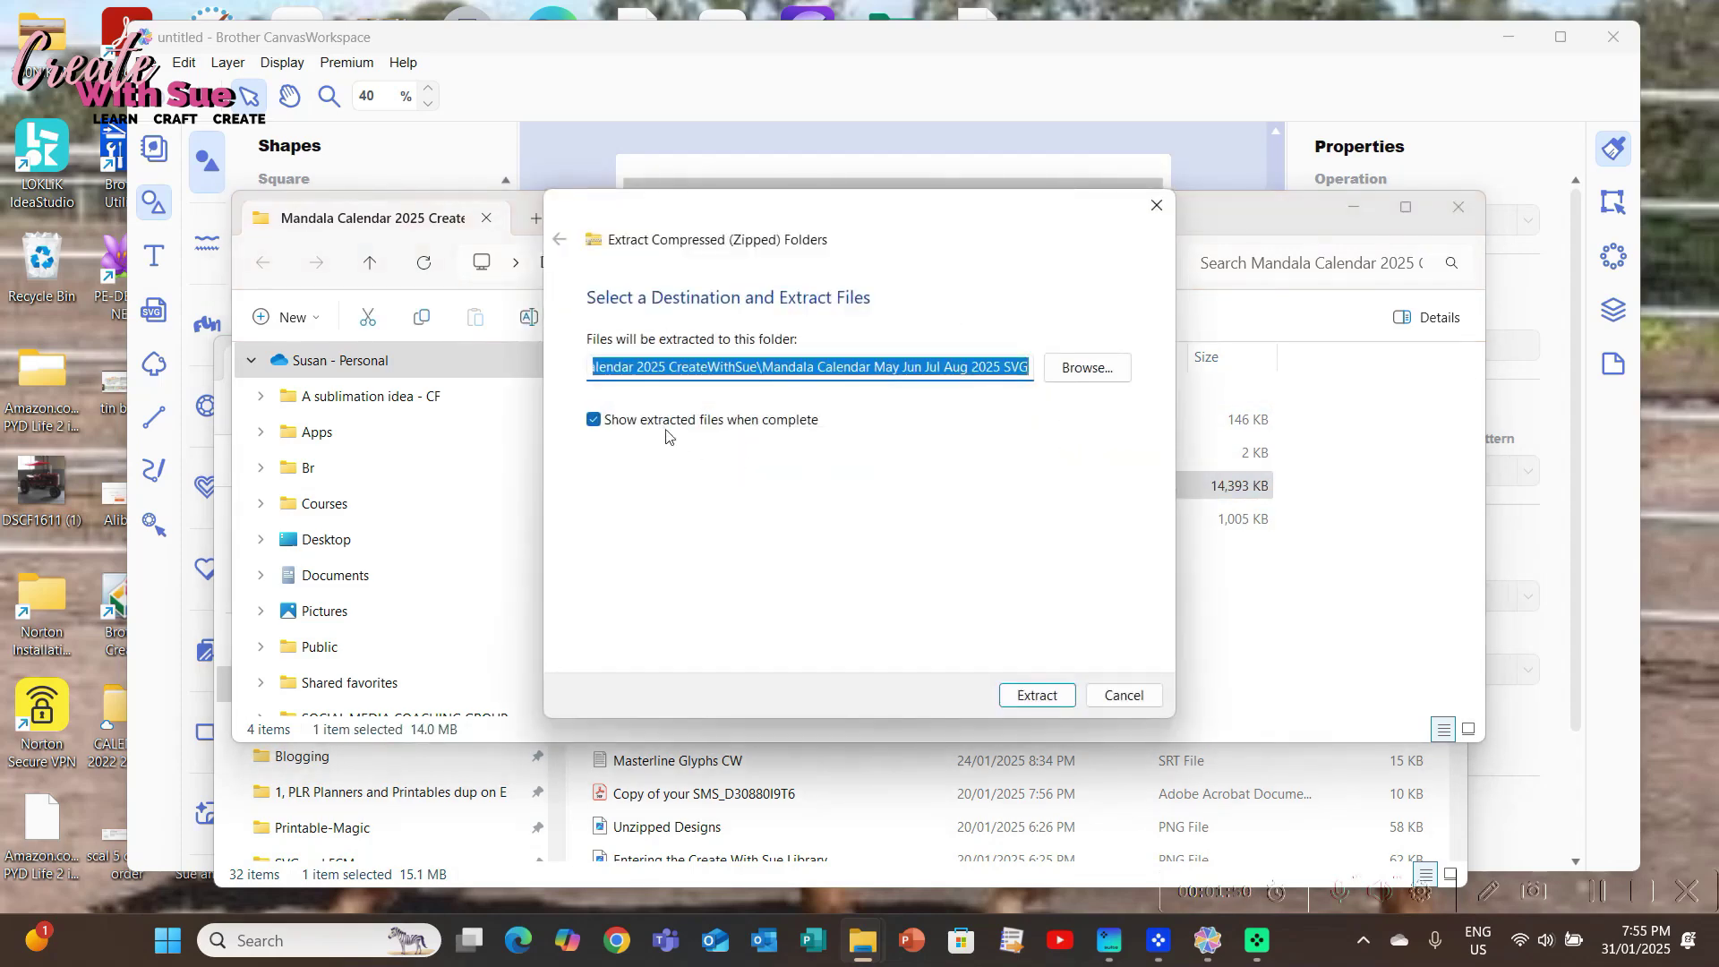
{"action": "left_click", "coordinate": [1036, 695]}
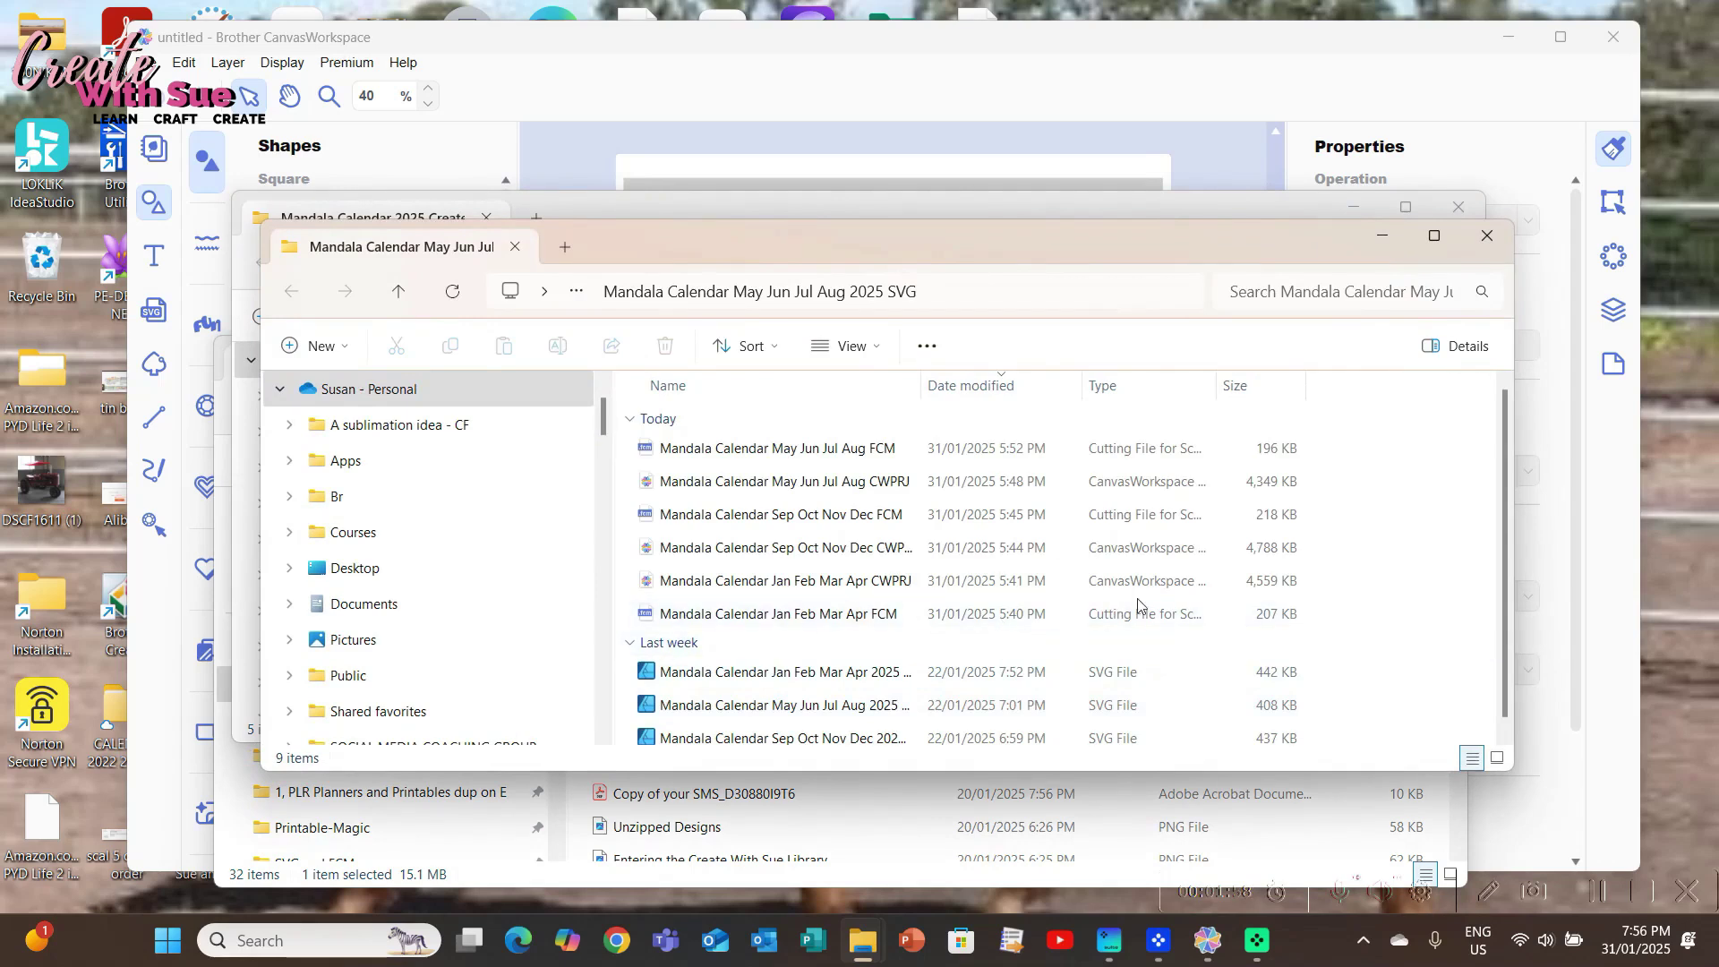
{"action": "scroll", "coordinate": [1429, 516], "scroll_direction": "down", "scroll_amount": 1}
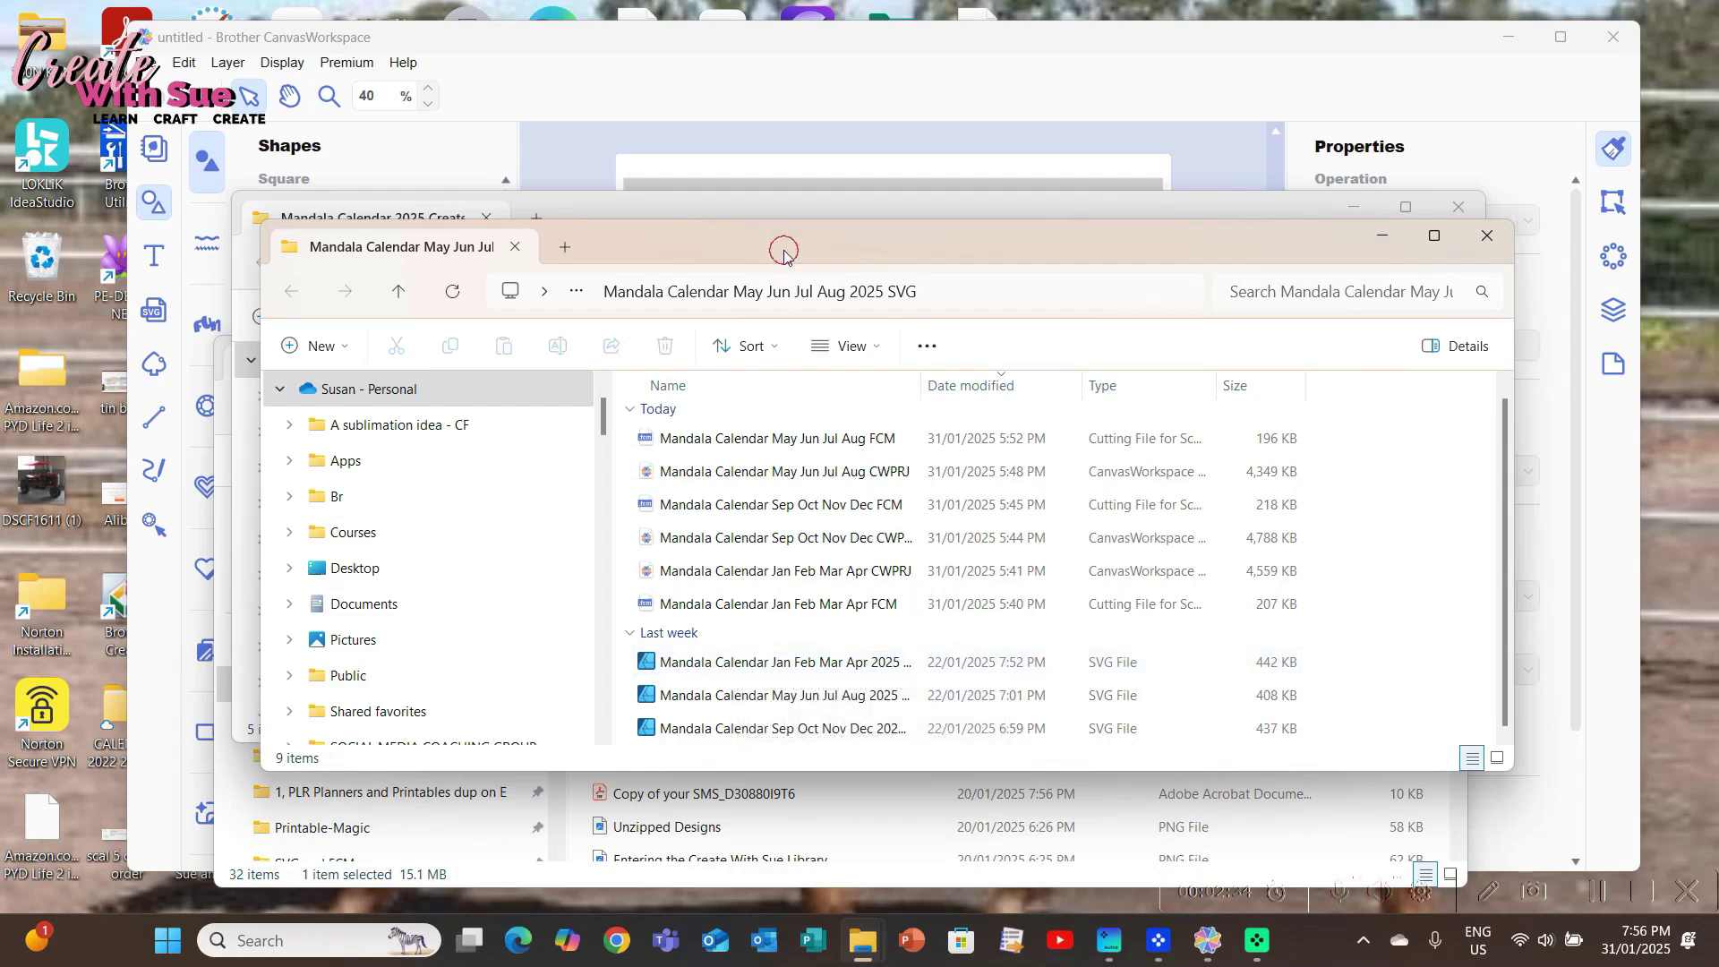
Clear the Downloads and parent calendar folder windows away and place the SVG folder window partly beside the cutting mat.
{"action": "left_click_drag", "start_coordinate": [782, 255], "coordinate": [1079, 428]}
{"action": "left_click_drag", "start_coordinate": [707, 209], "coordinate": [0, 260]}
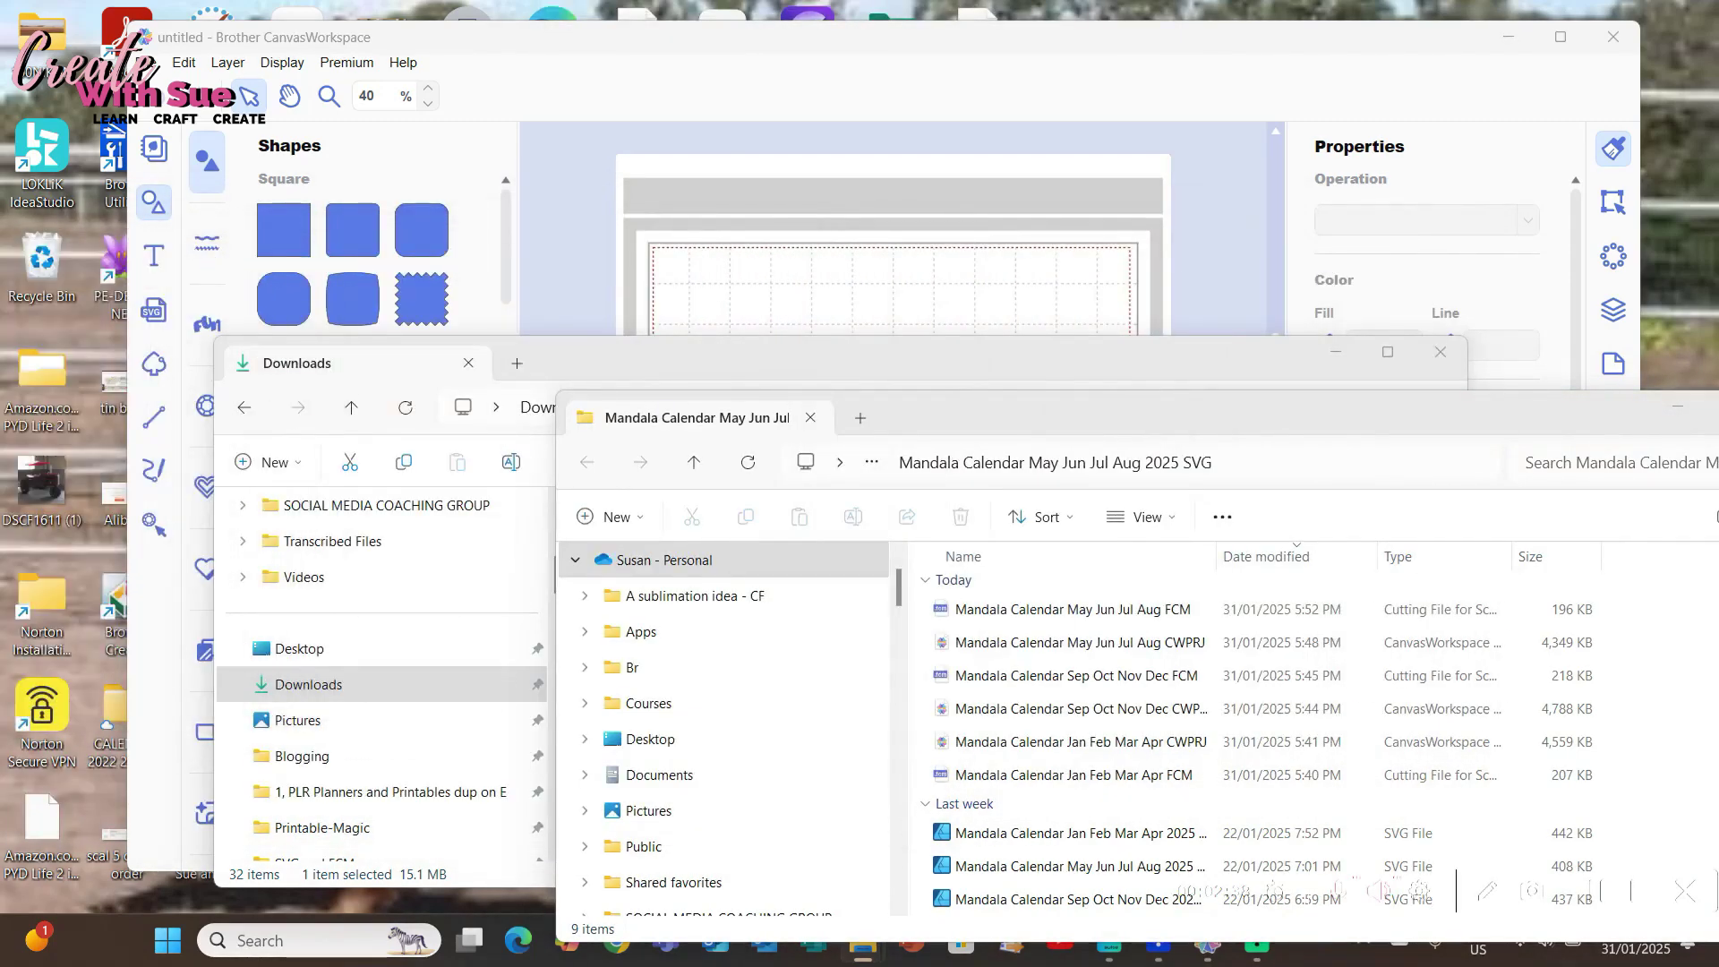
{"action": "left_click", "coordinate": [908, 362]}
{"action": "left_click_drag", "start_coordinate": [908, 362], "coordinate": [0, 363]}
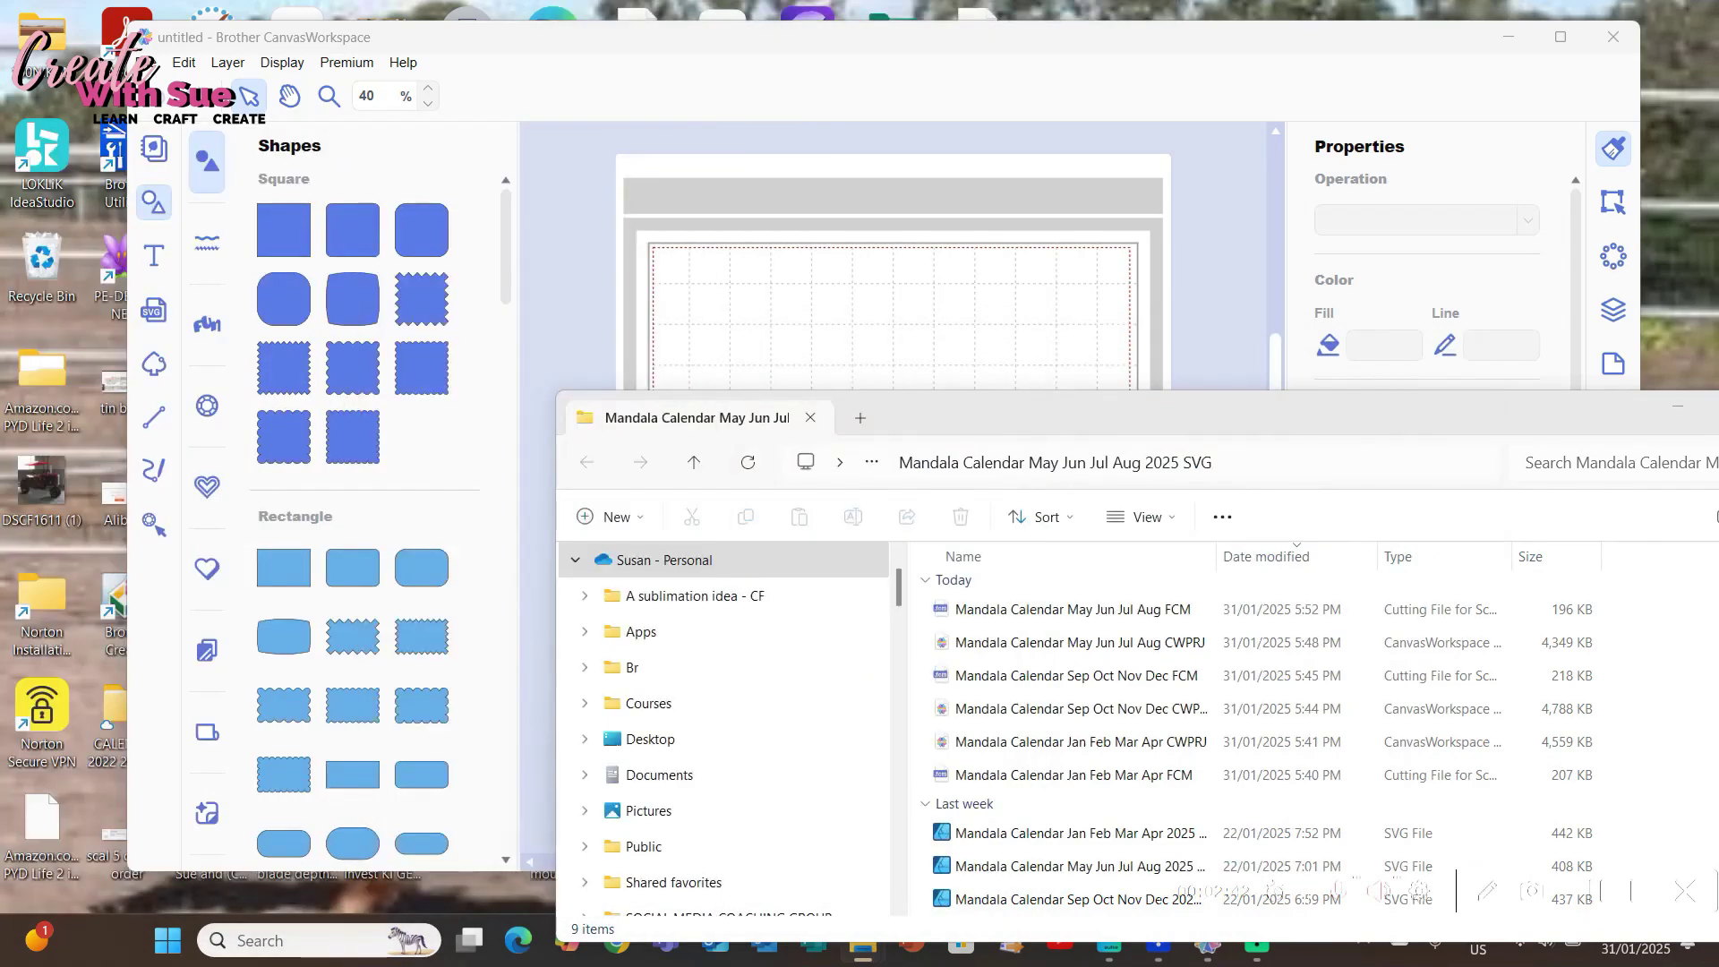
{"action": "left_click_drag", "start_coordinate": [1180, 407], "coordinate": [1271, 310]}
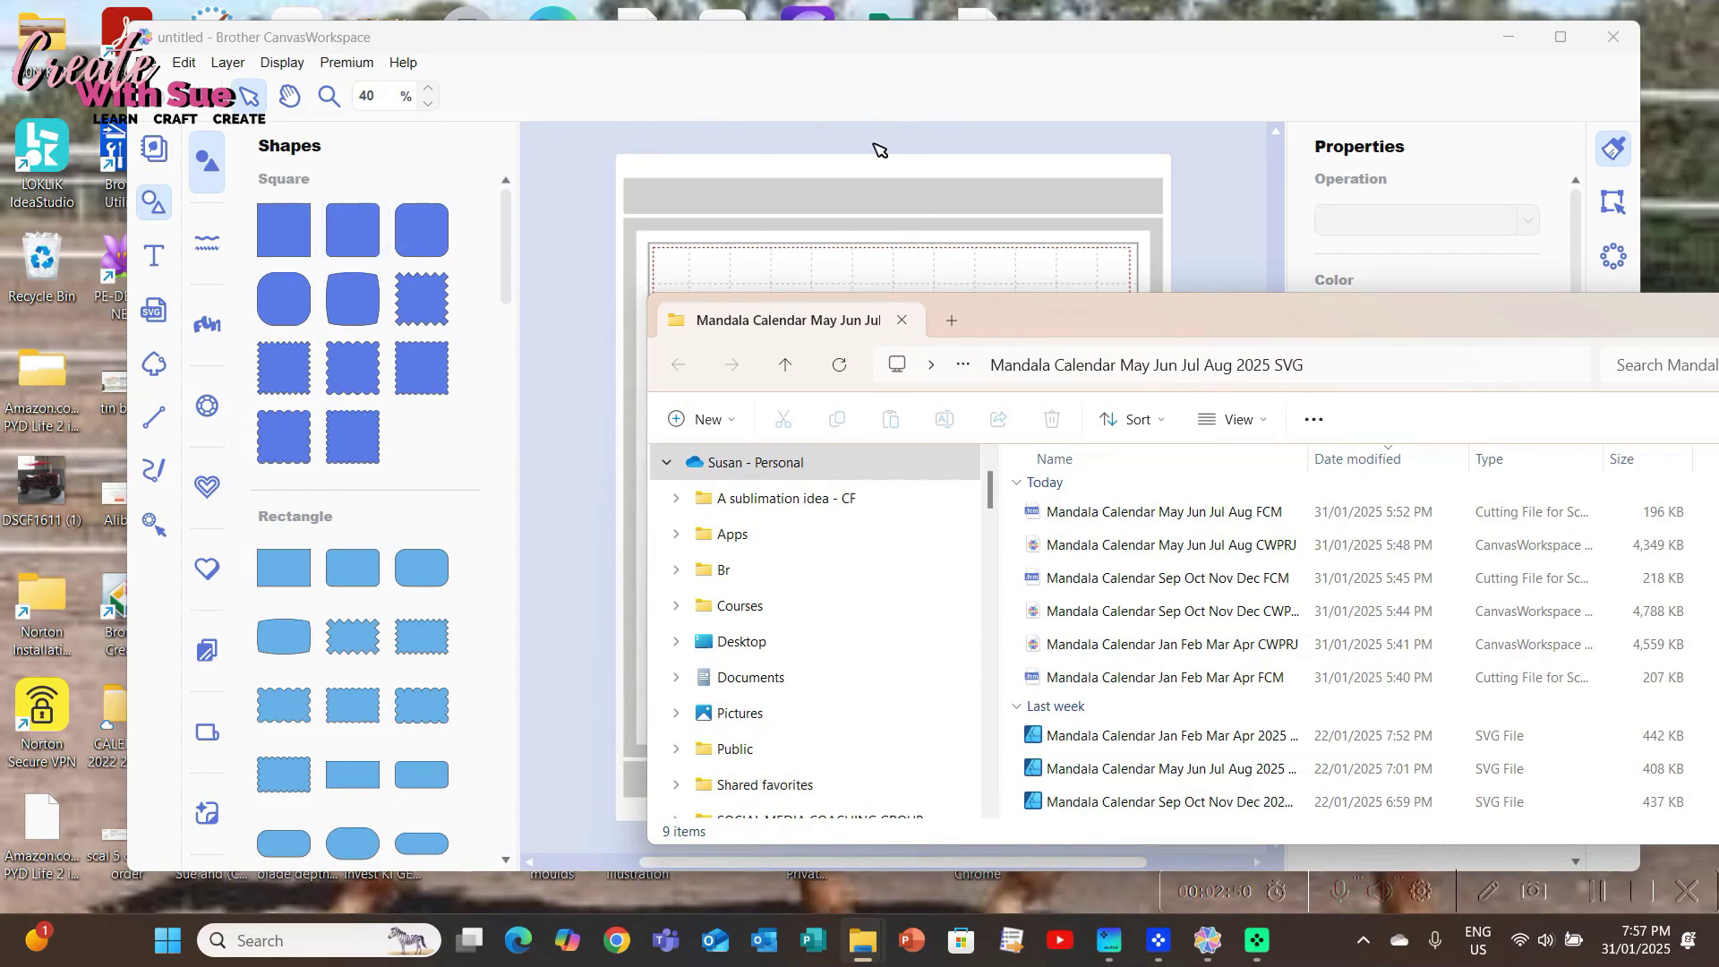
{"action": "left_click", "coordinate": [793, 79]}
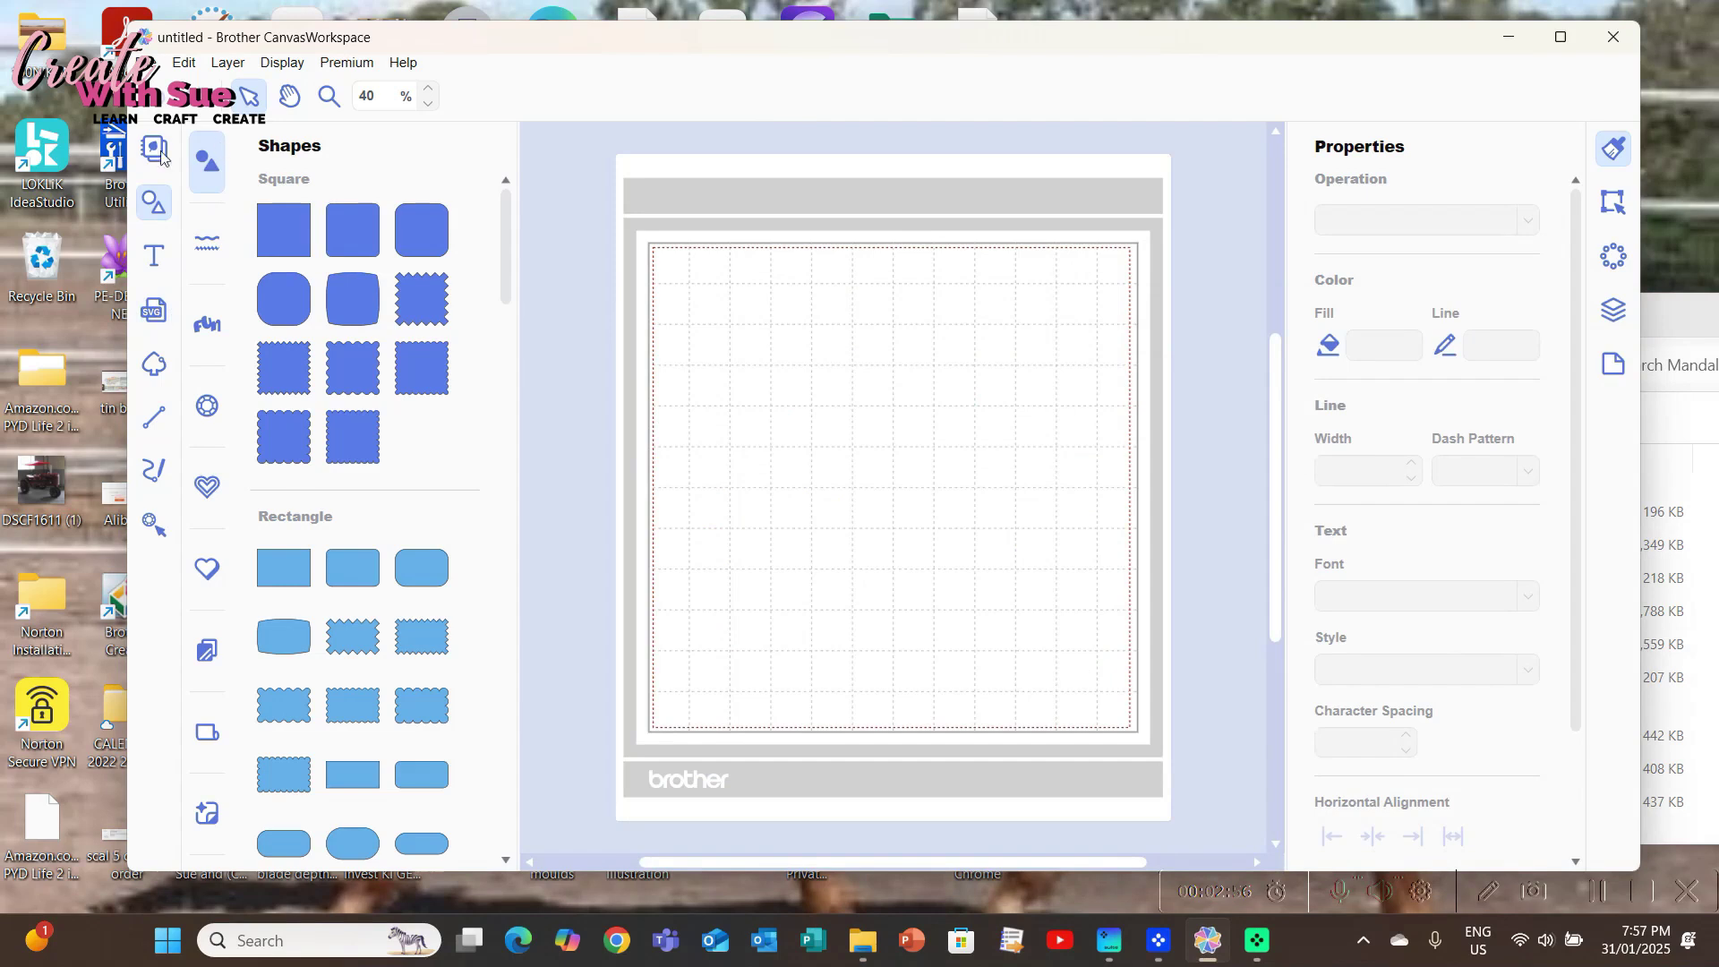
{"action": "left_click", "coordinate": [146, 63]}
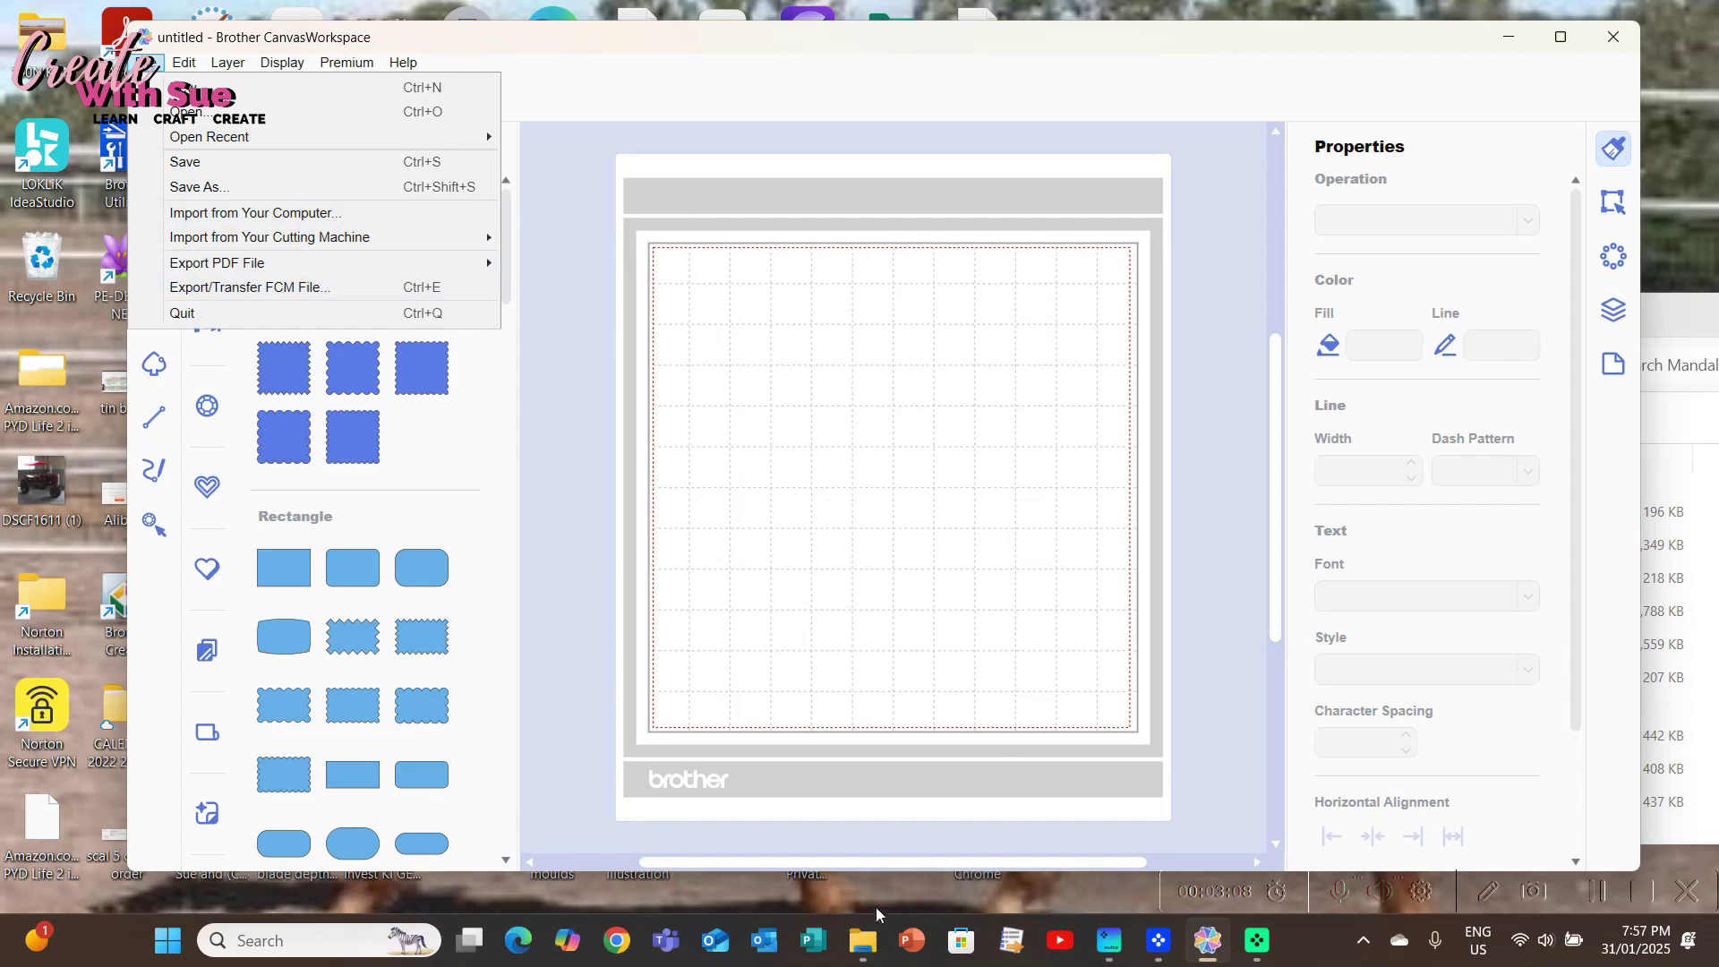
{"action": "left_click", "coordinate": [862, 939]}
{"action": "left_click", "coordinate": [1097, 838]}
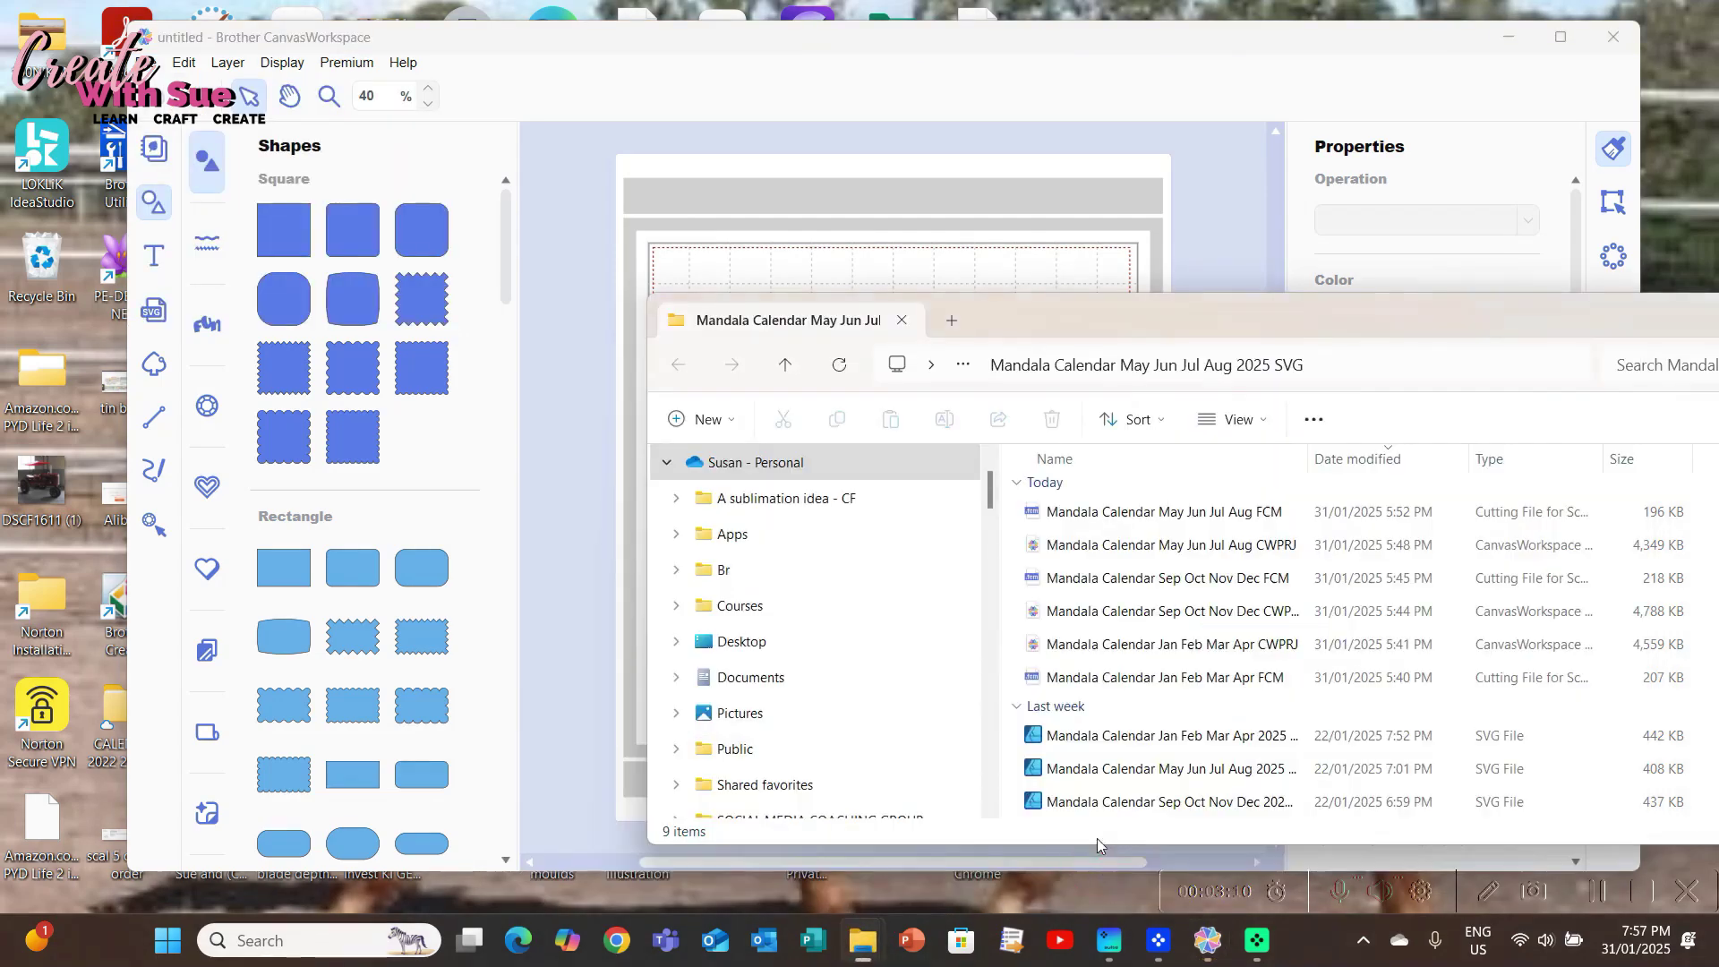
Import the Mandala Calendar Jan Feb Mar Apr 2025 SVG from its folder onto the CanvasWorkspace mat, then minimise the folder window.
{"action": "left_click", "coordinate": [1137, 324]}
{"action": "left_click_drag", "start_coordinate": [1137, 324], "coordinate": [1329, 325]}
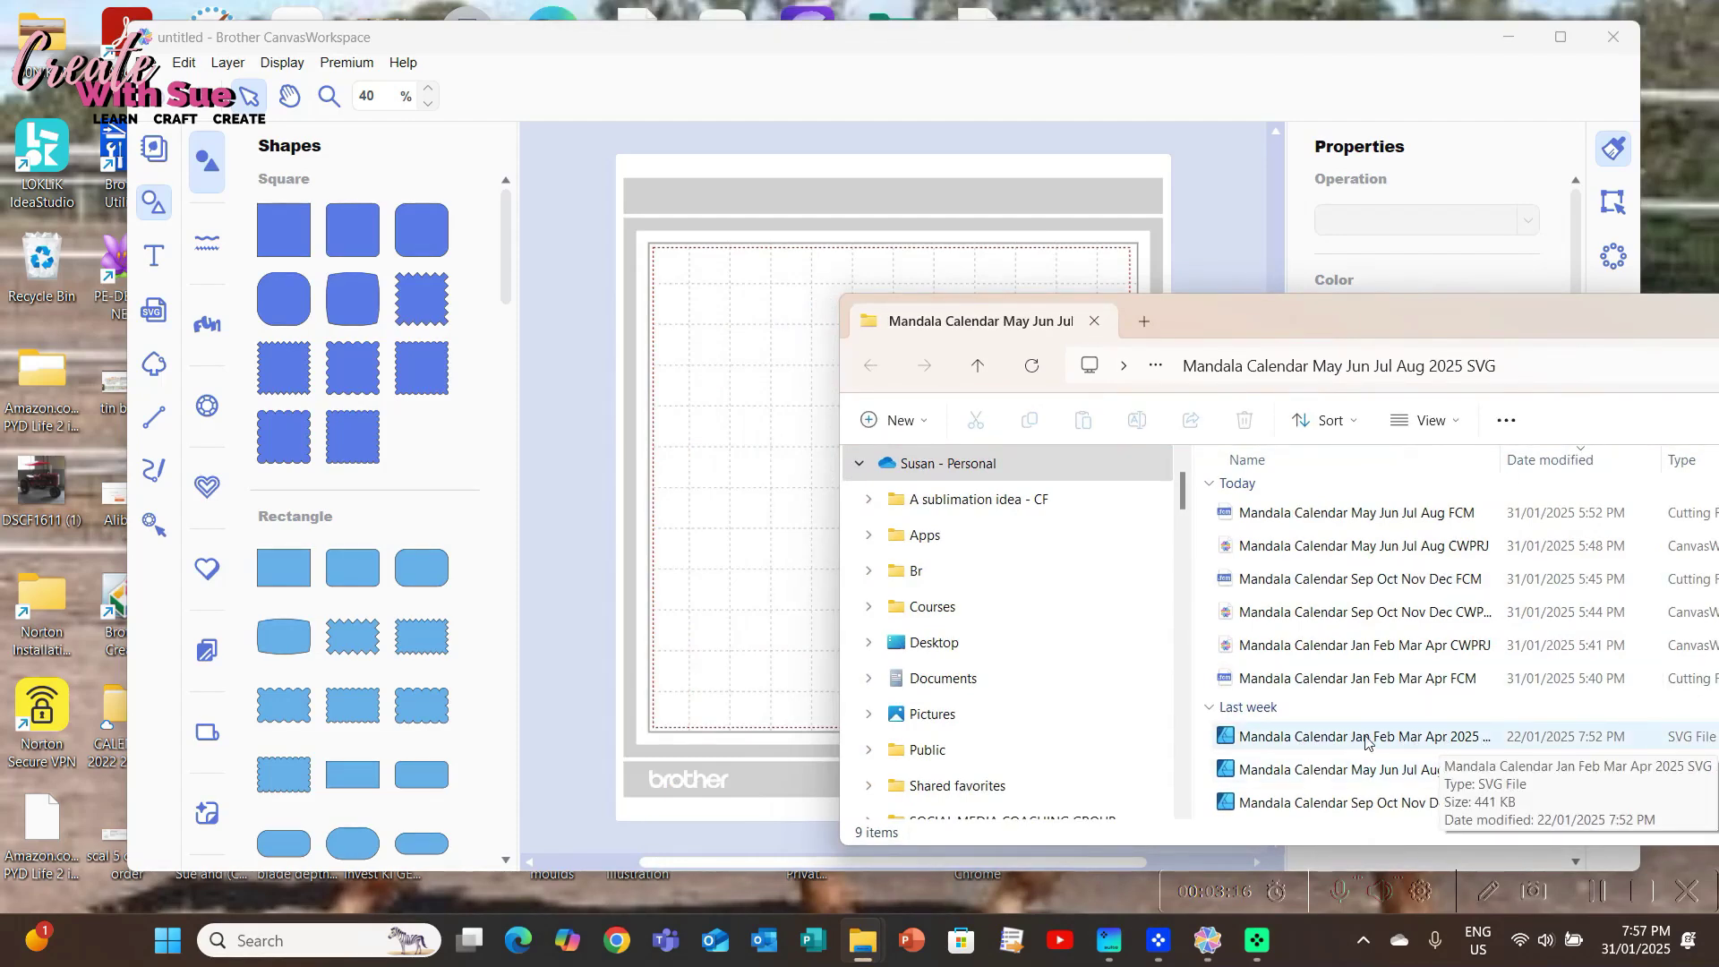
{"action": "left_click_drag", "start_coordinate": [1323, 739], "coordinate": [743, 515]}
{"action": "left_click_drag", "start_coordinate": [1404, 330], "coordinate": [1077, 667]}
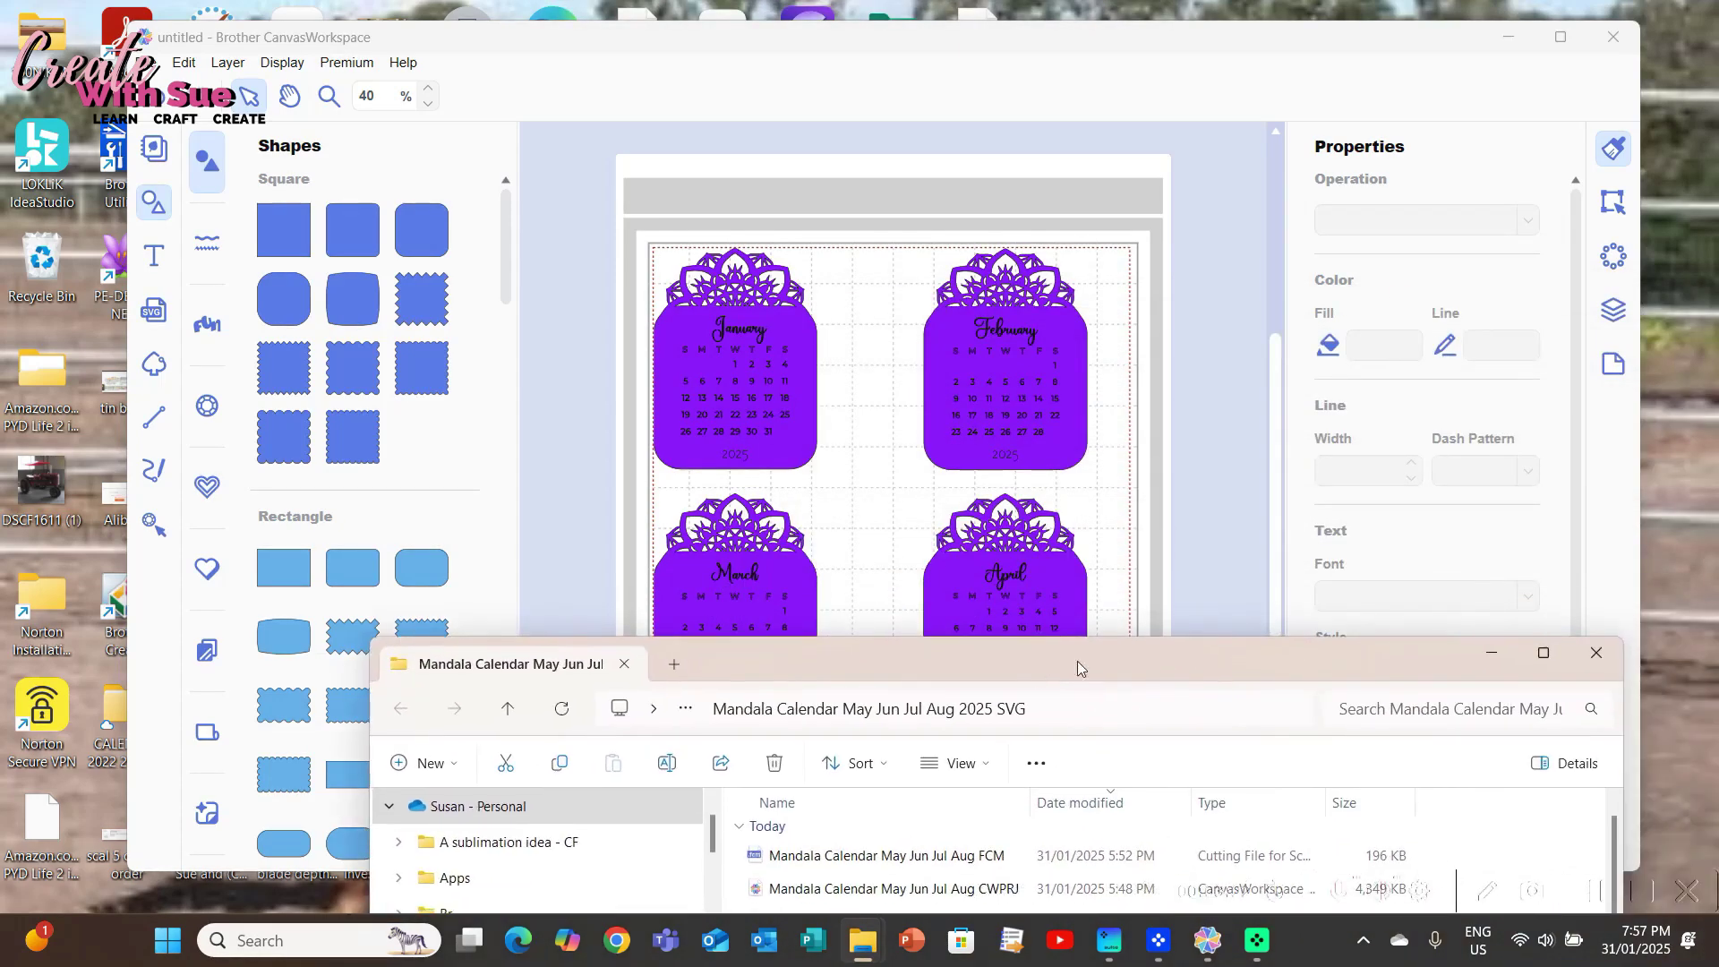
{"action": "left_click", "coordinate": [1489, 655]}
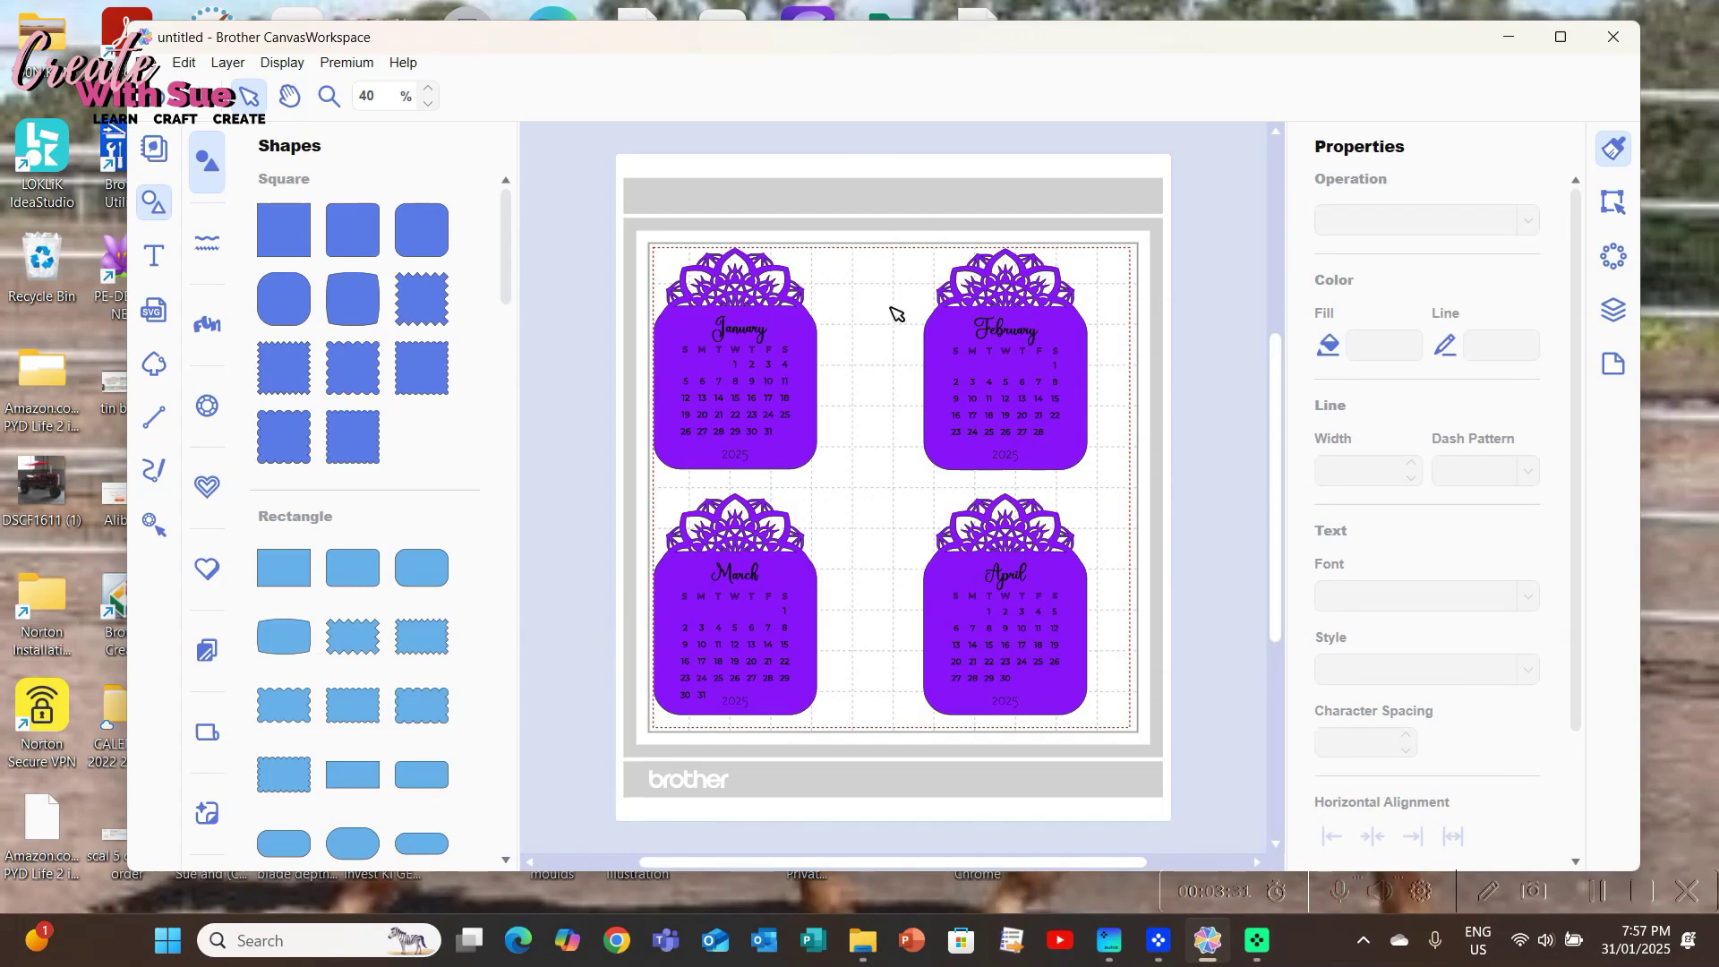
Examine the imported calendar's individual shapes in the layer list and the operation choices for the first shape.
{"action": "left_click", "coordinate": [1612, 310]}
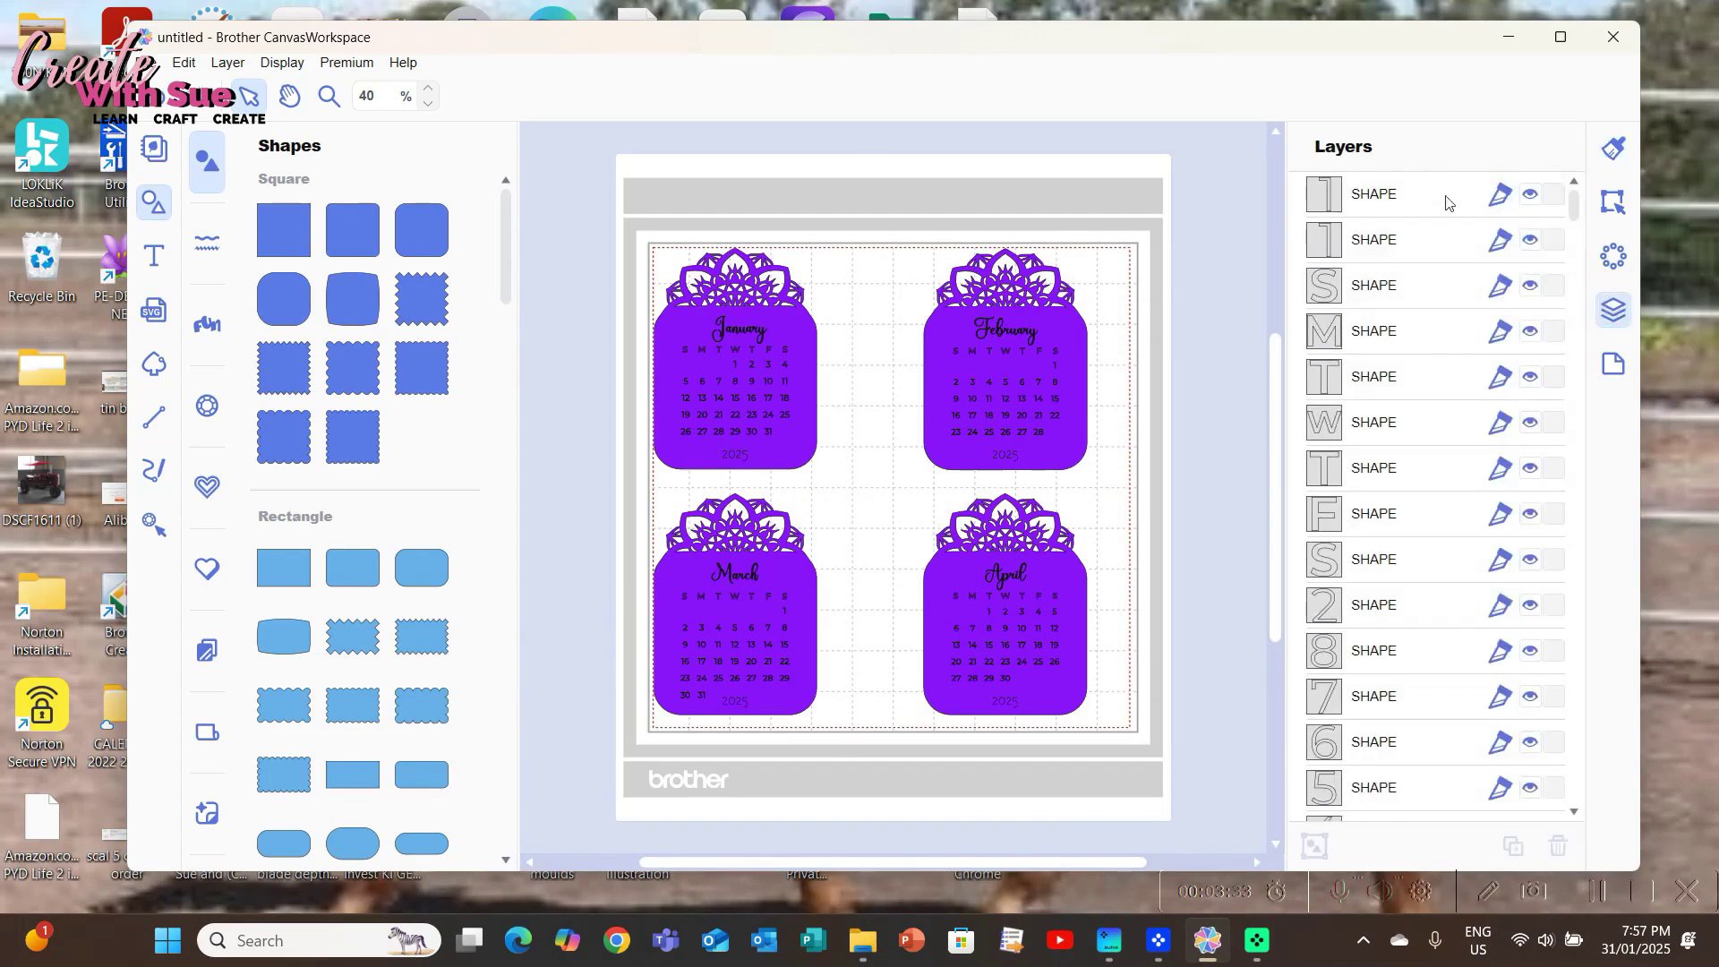
{"action": "scroll", "coordinate": [1435, 308], "scroll_direction": "down", "scroll_amount": 8}
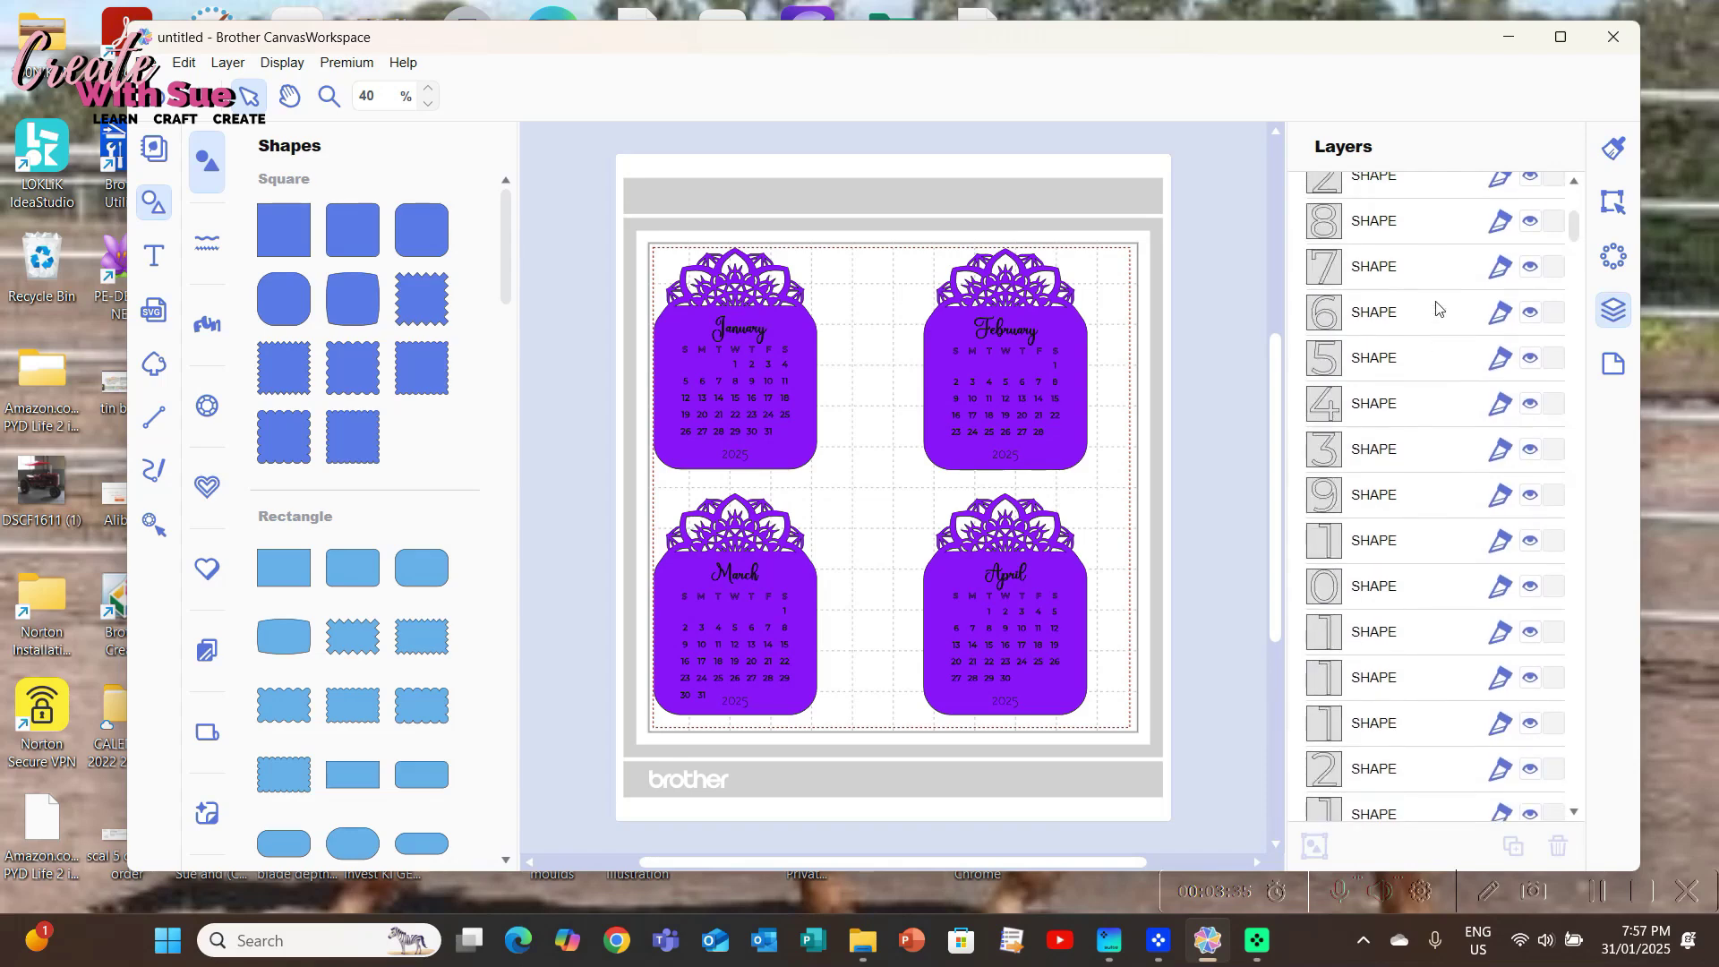
{"action": "scroll", "coordinate": [1436, 315], "scroll_direction": "down", "scroll_amount": 8}
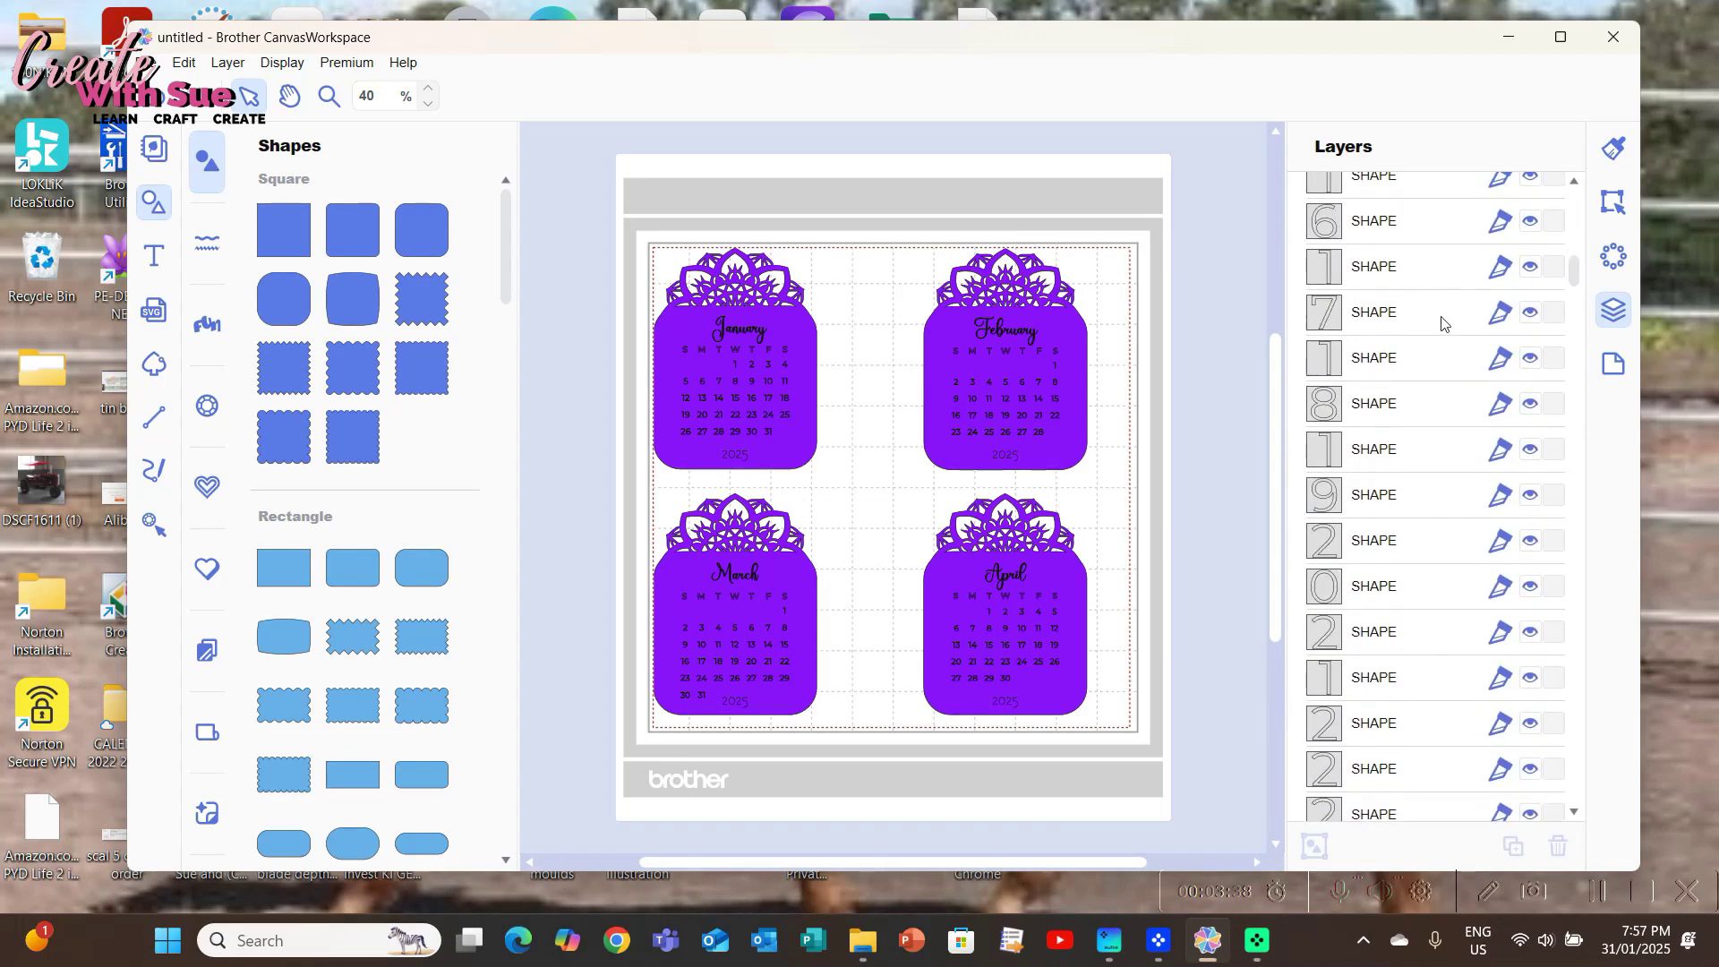
{"action": "scroll", "coordinate": [1441, 322], "scroll_direction": "up", "scroll_amount": 4}
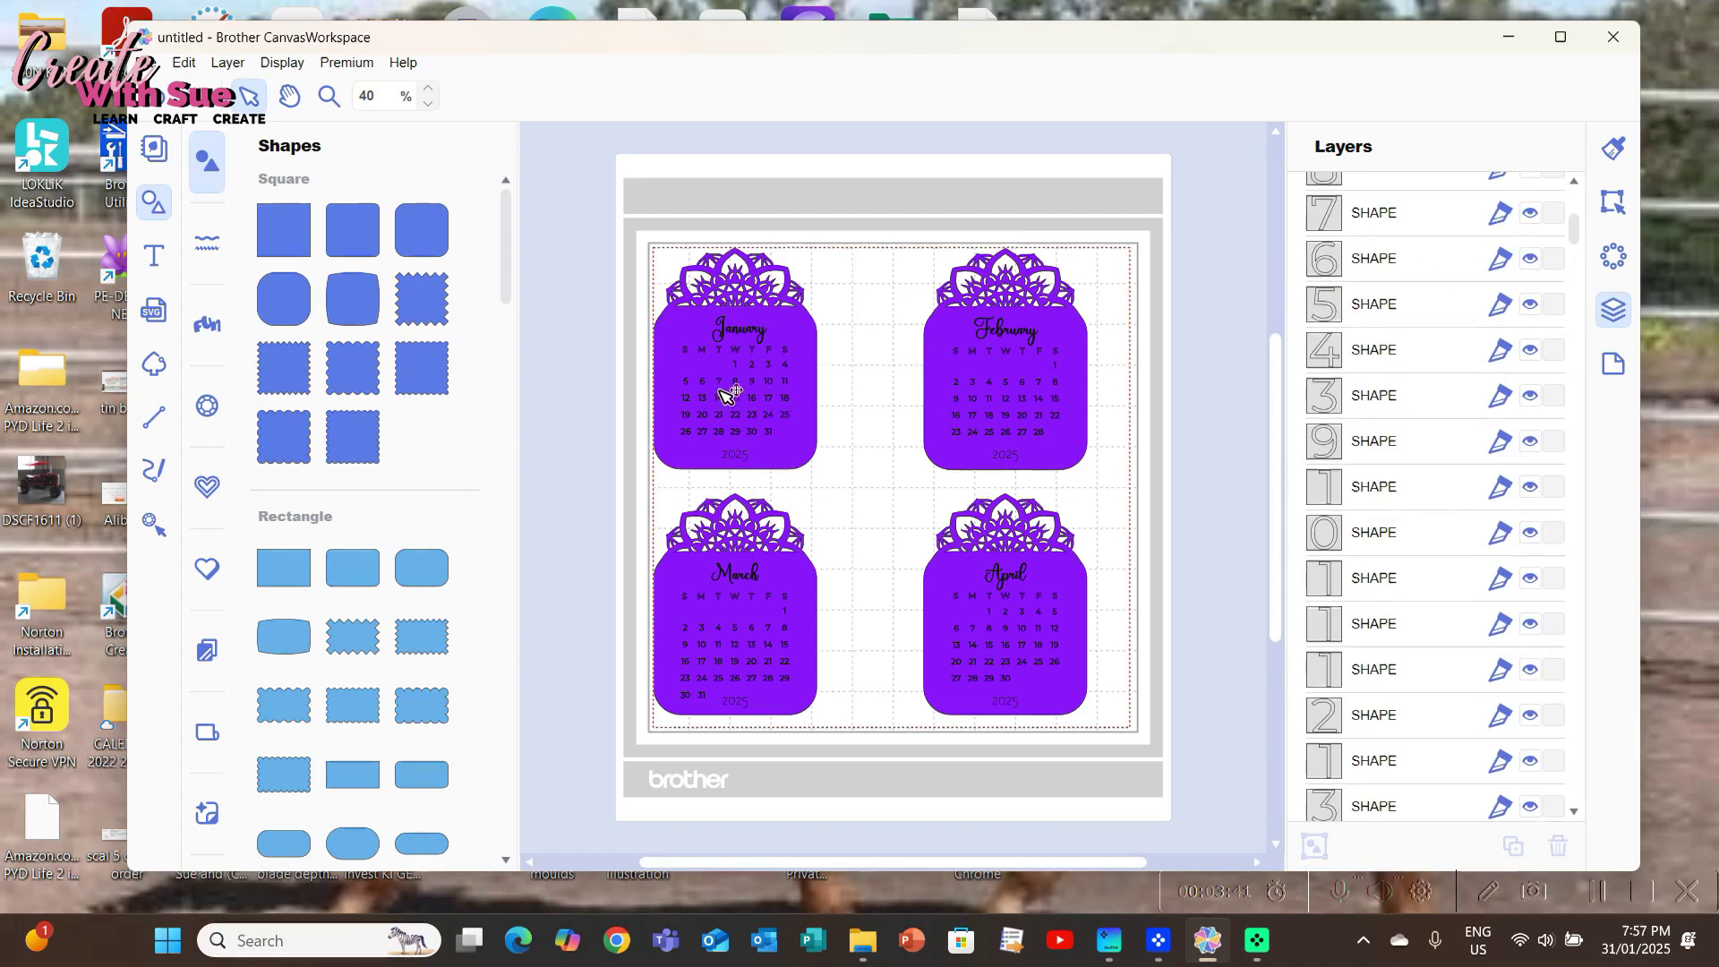
{"action": "scroll", "coordinate": [1472, 429], "scroll_direction": "down", "scroll_amount": 5}
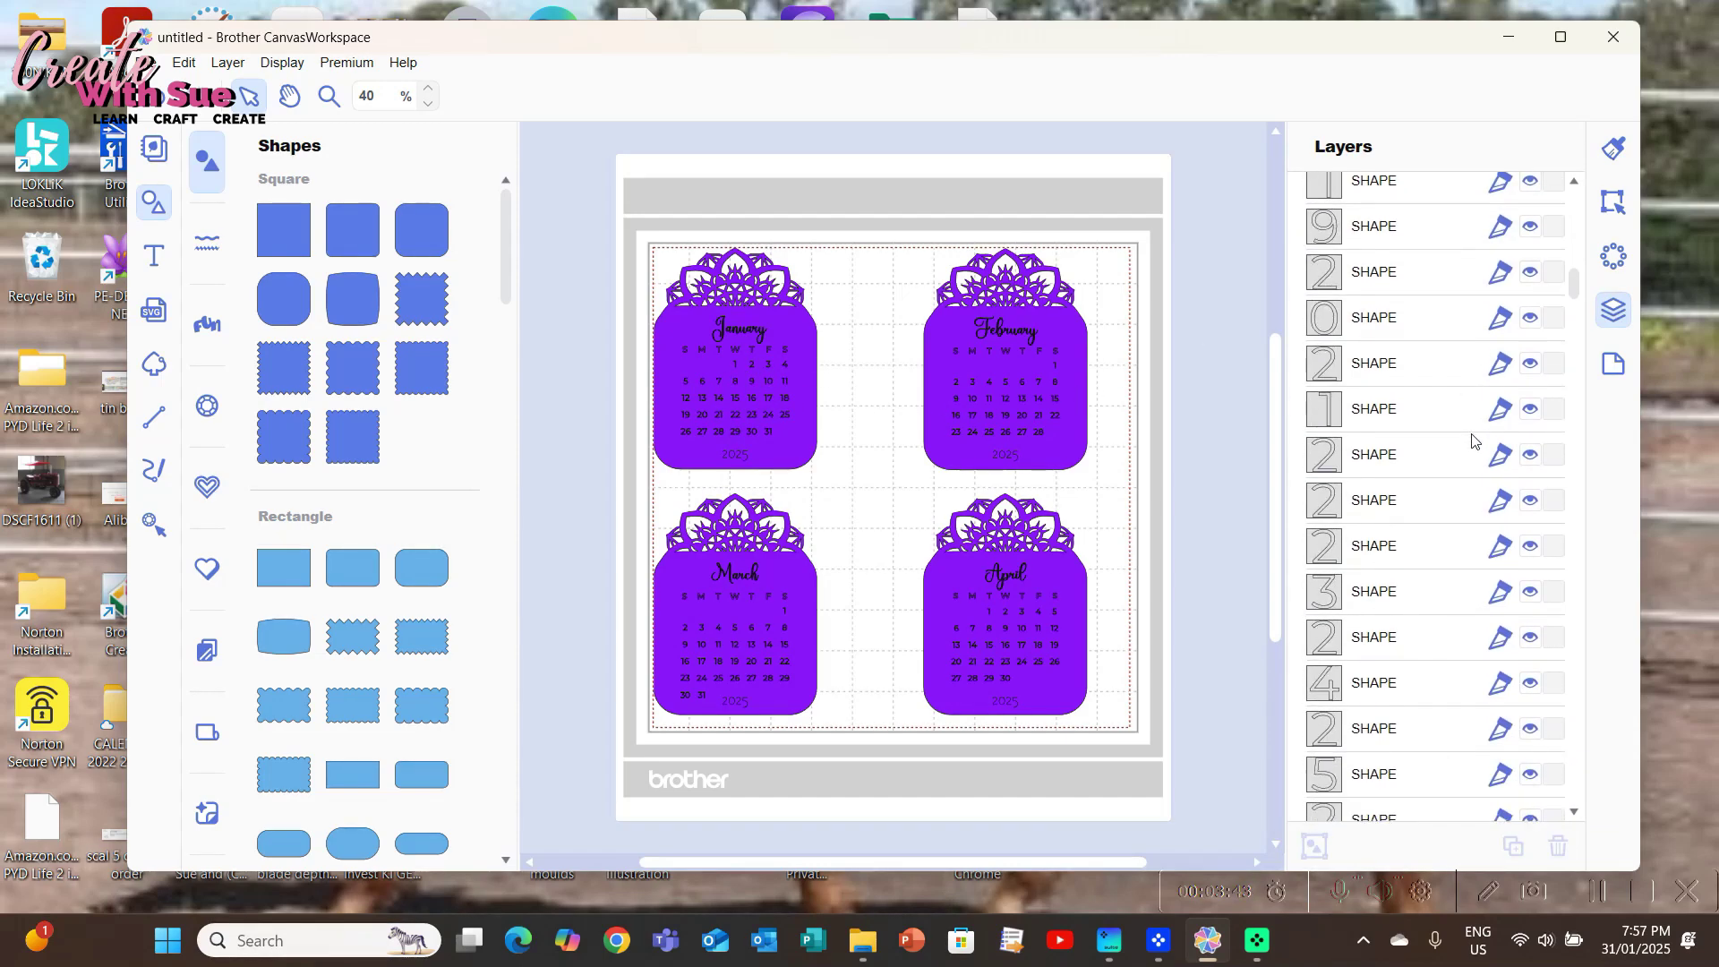
{"action": "scroll", "coordinate": [1472, 448], "scroll_direction": "down", "scroll_amount": 4}
{"action": "scroll", "coordinate": [1470, 453], "scroll_direction": "down", "scroll_amount": 3}
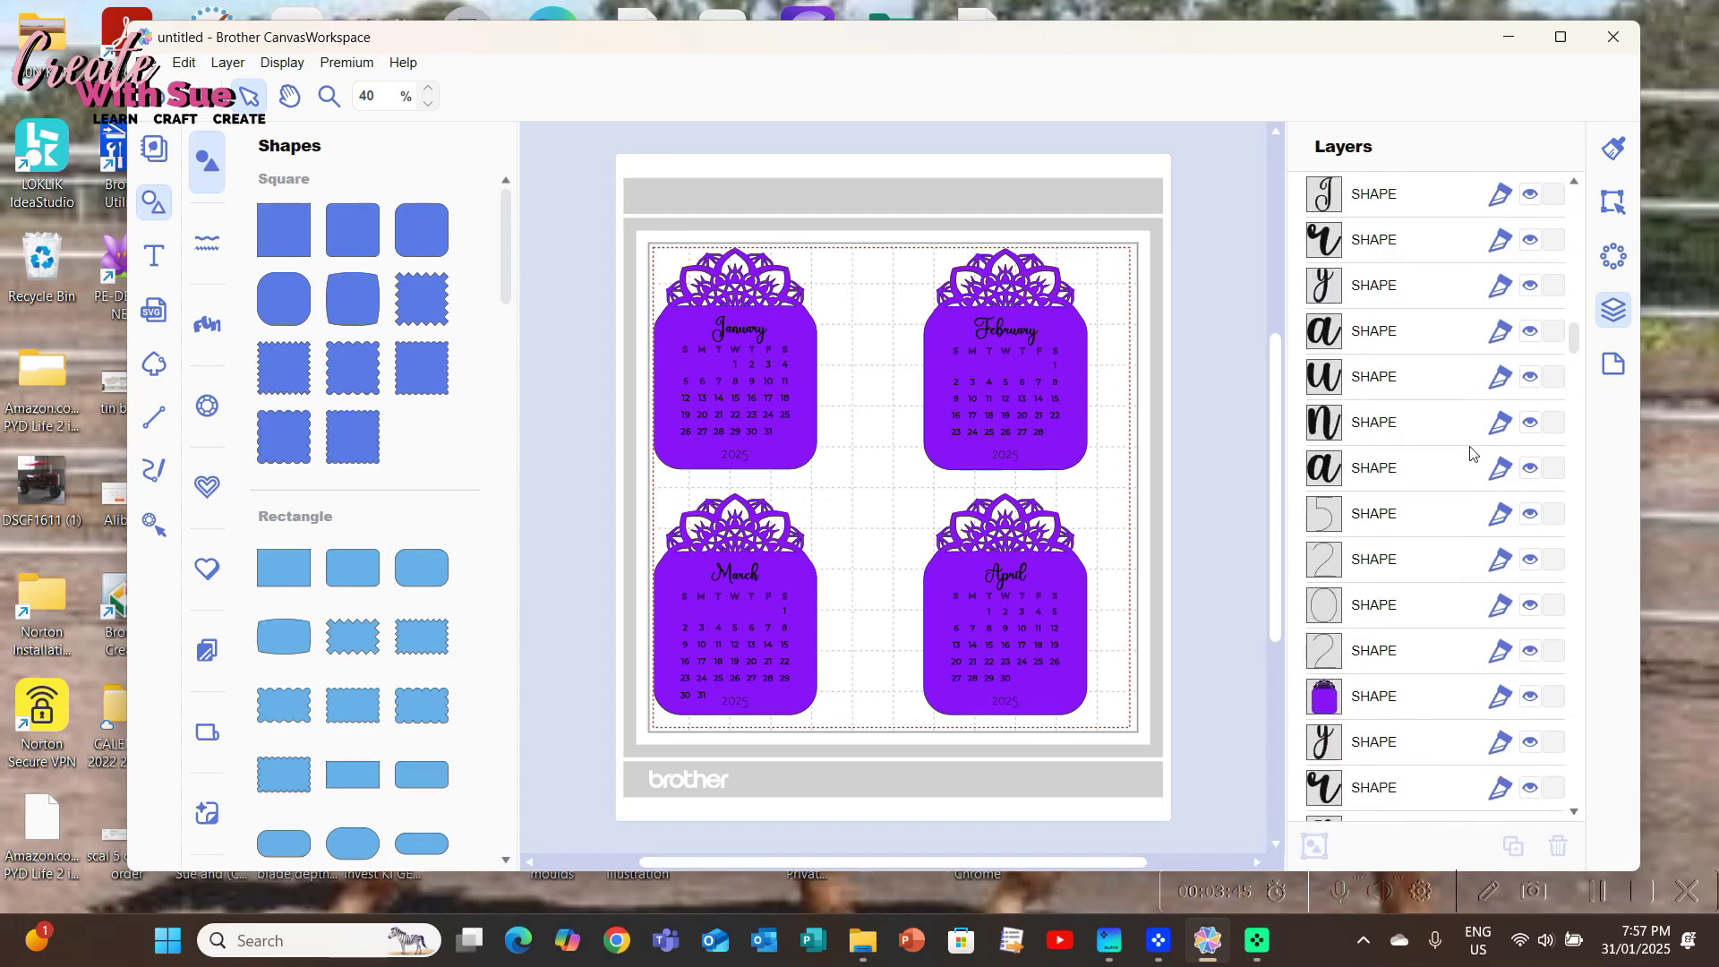
{"action": "scroll", "coordinate": [1470, 453], "scroll_direction": "up", "scroll_amount": 10}
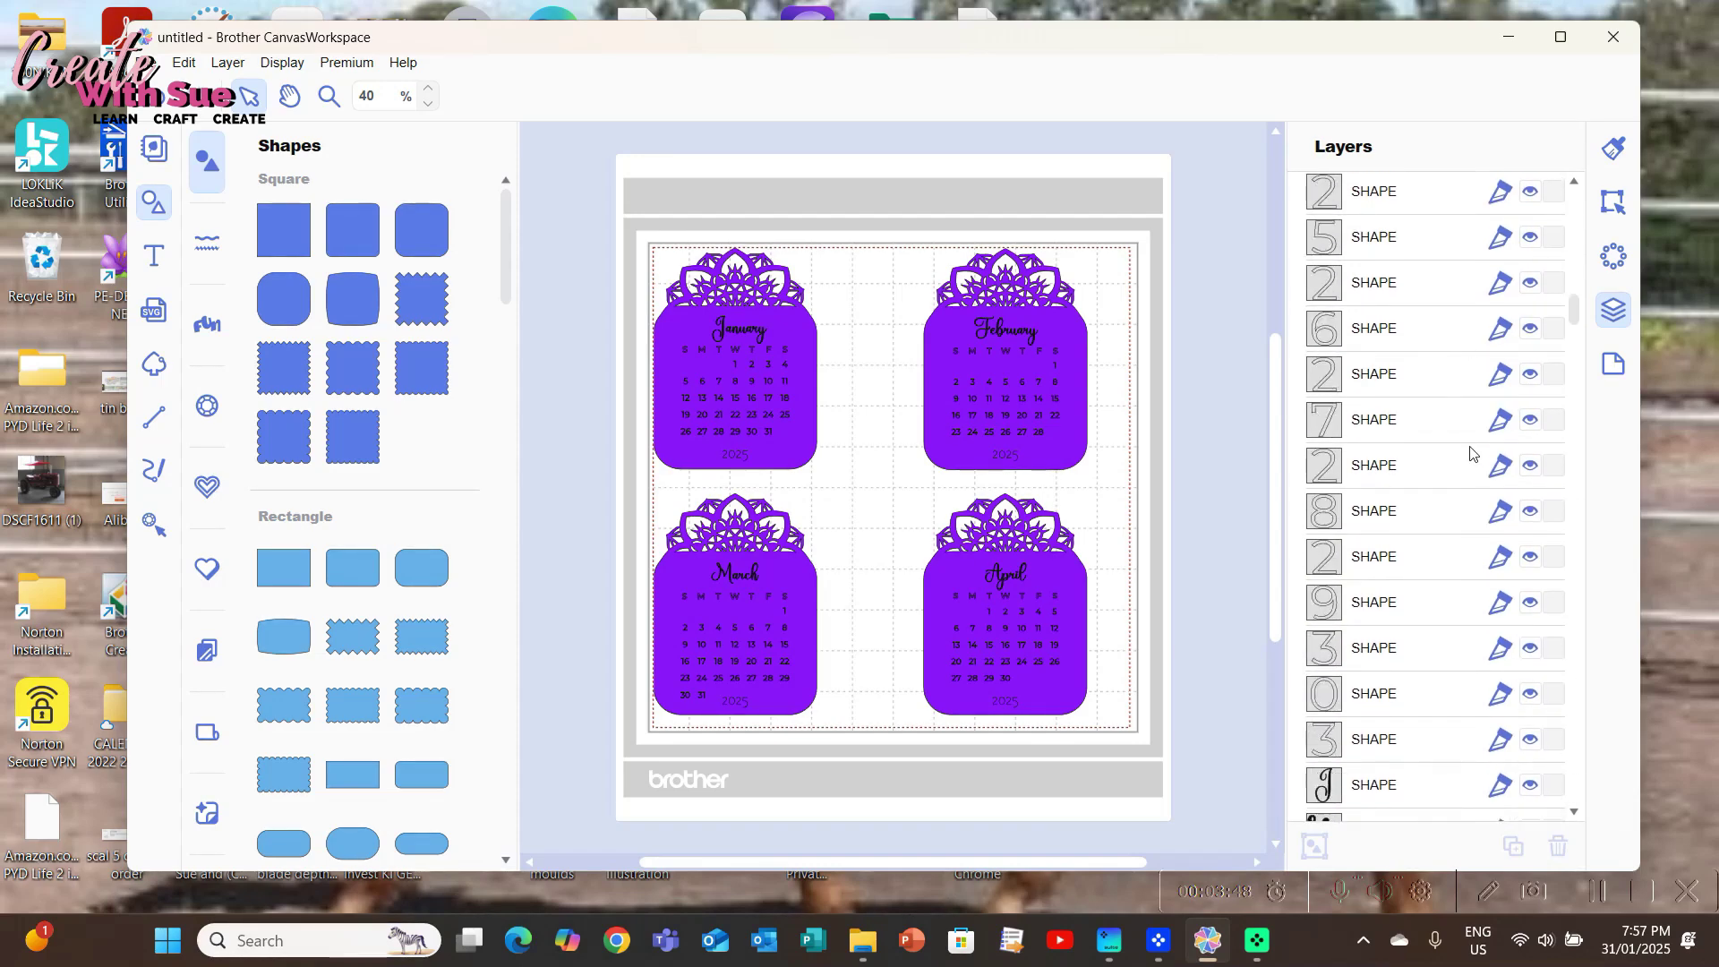
{"action": "scroll", "coordinate": [1470, 447], "scroll_direction": "up", "scroll_amount": 8}
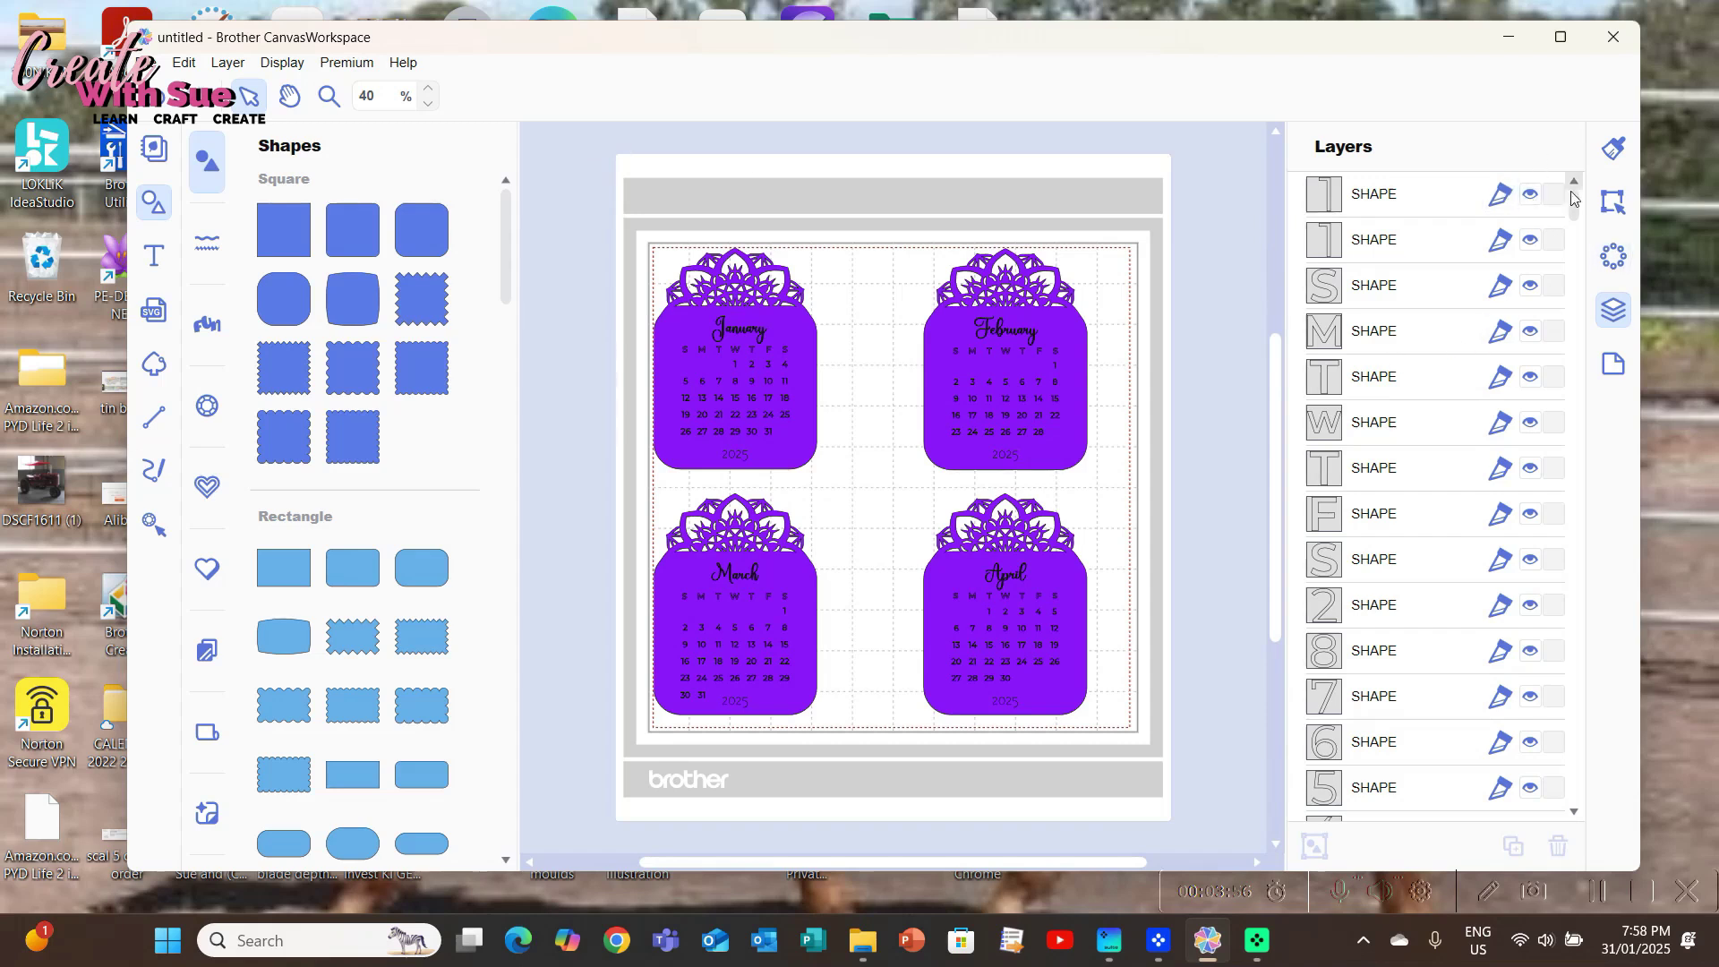
{"action": "left_click", "coordinate": [1500, 197]}
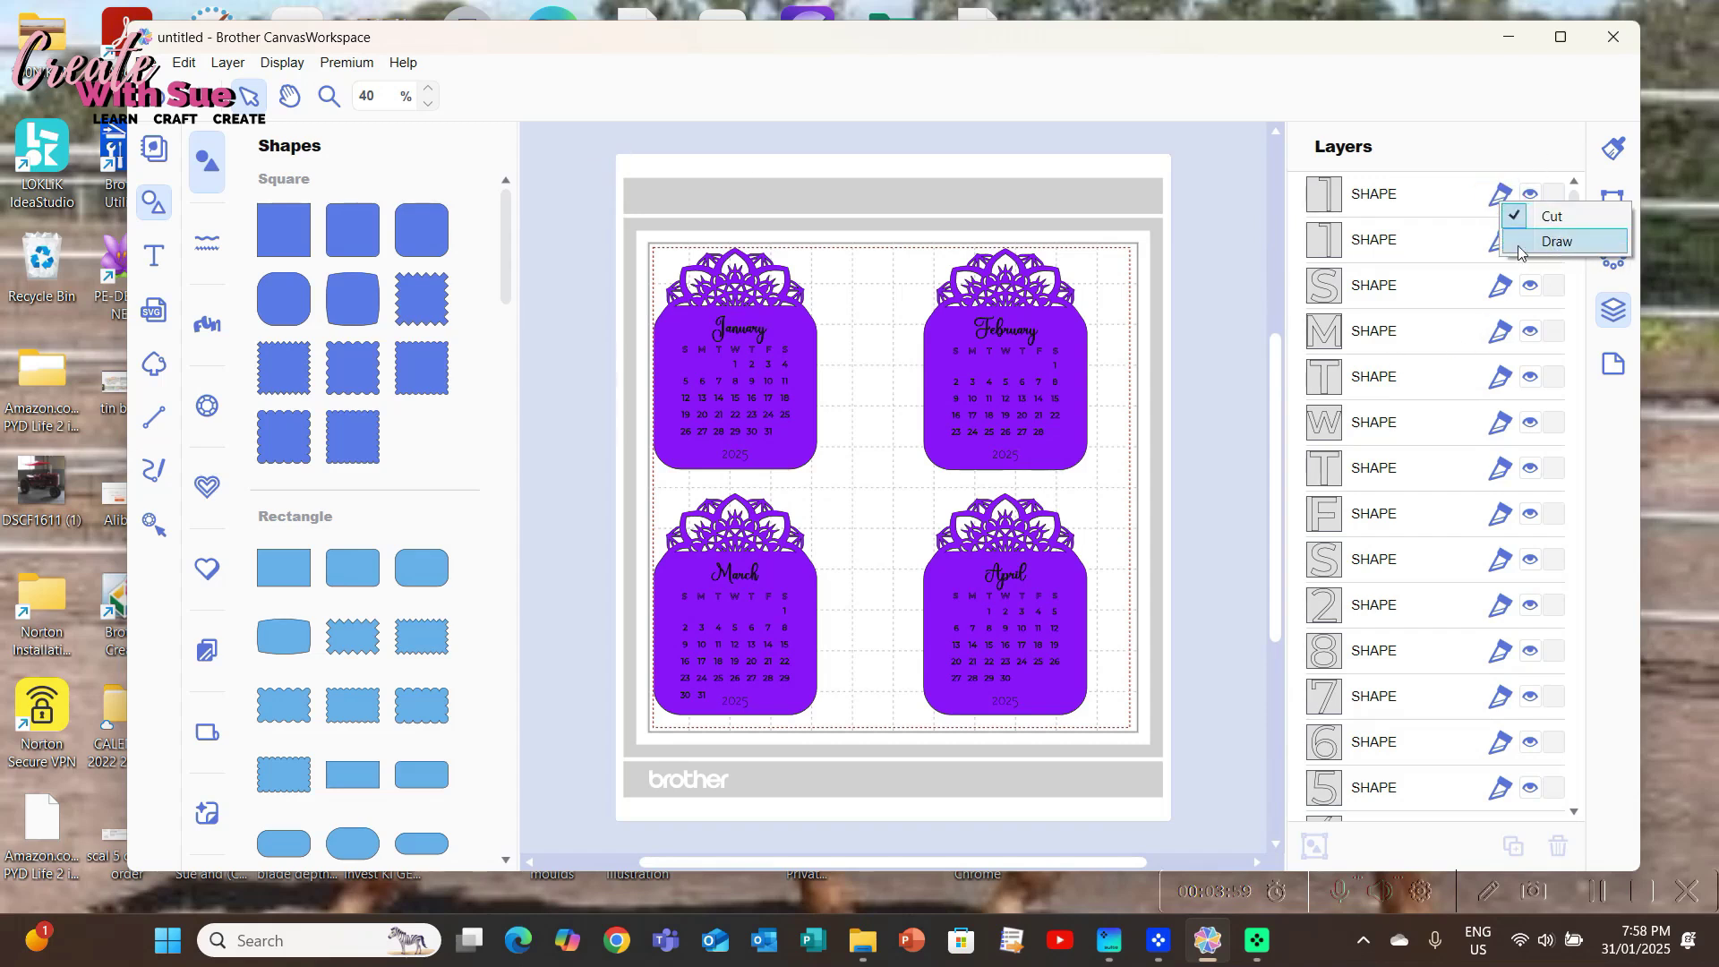
{"action": "left_click", "coordinate": [1225, 284]}
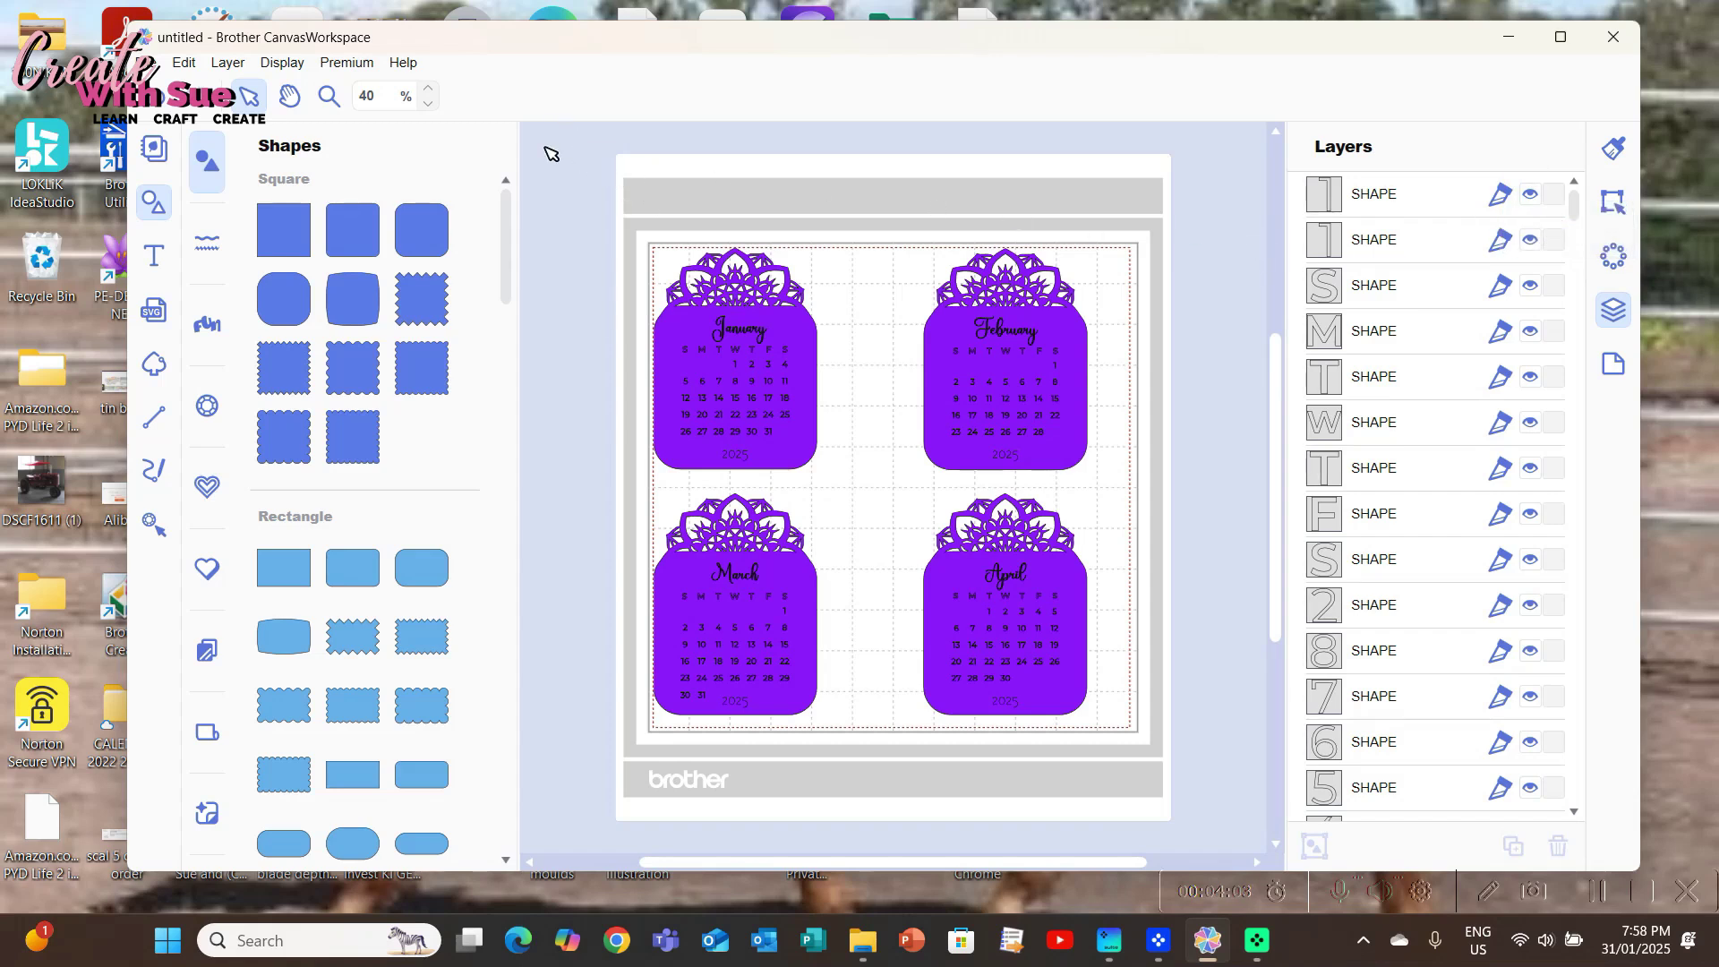
Set the operation of all shapes in the four calendars to Draw, check it across the layers, and deselect everything.
{"action": "left_click_drag", "start_coordinate": [553, 156], "coordinate": [1175, 759]}
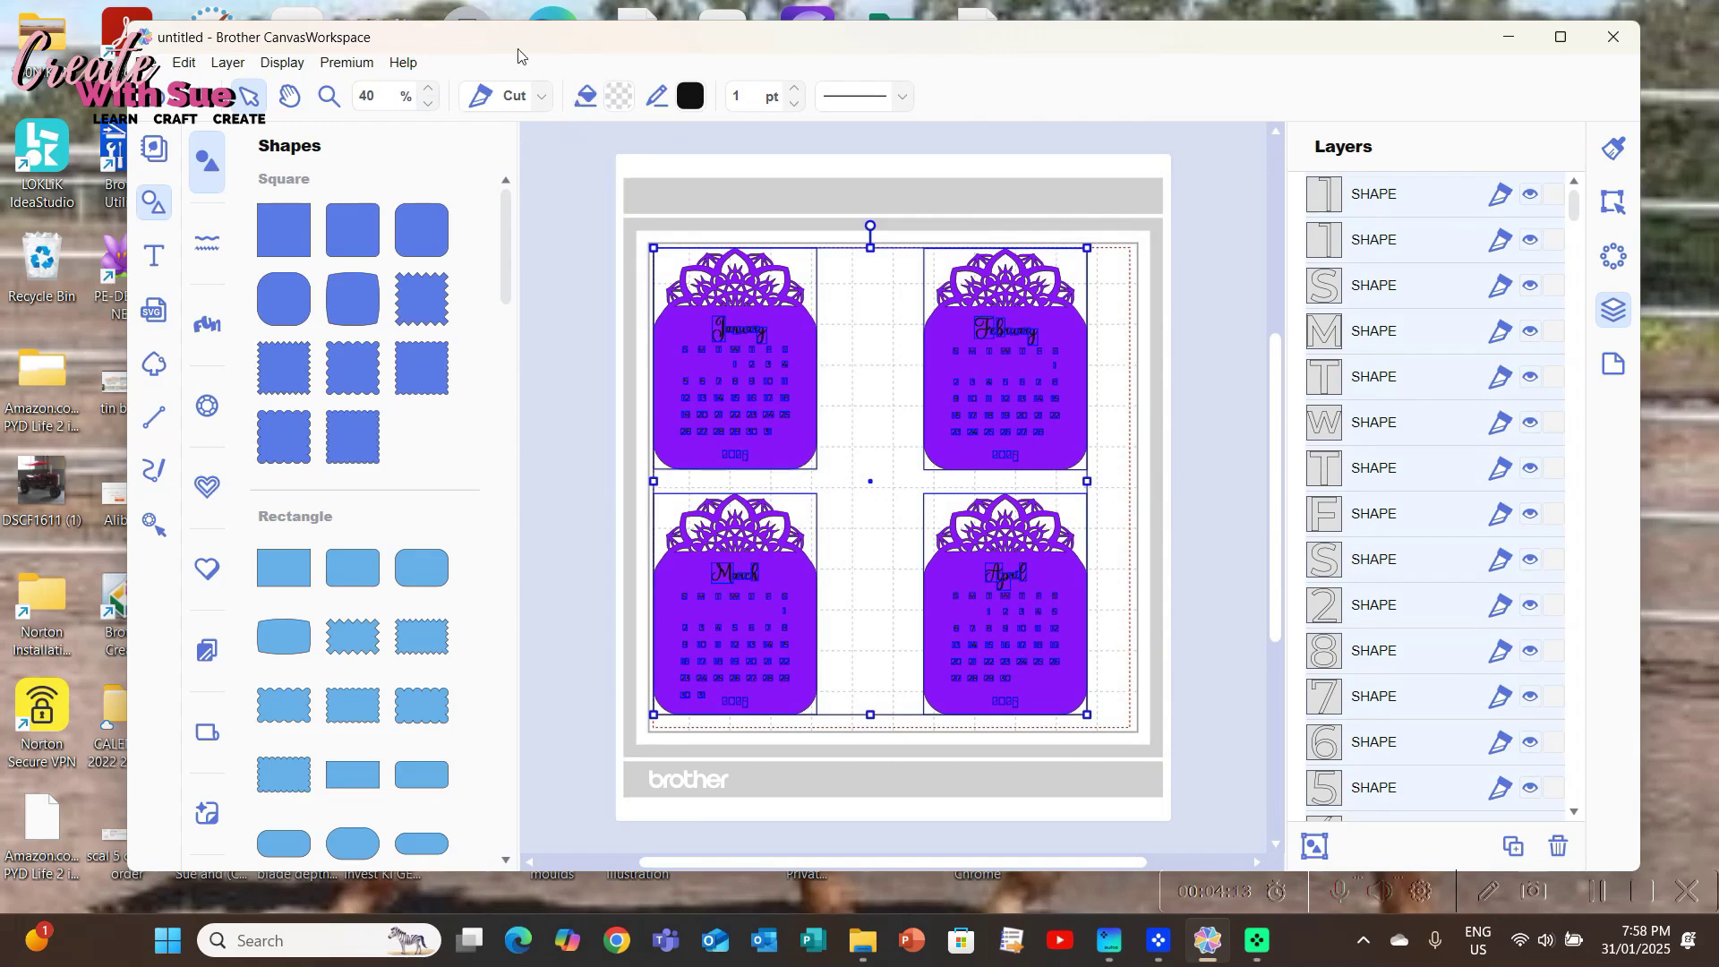
{"action": "left_click", "coordinate": [541, 96]}
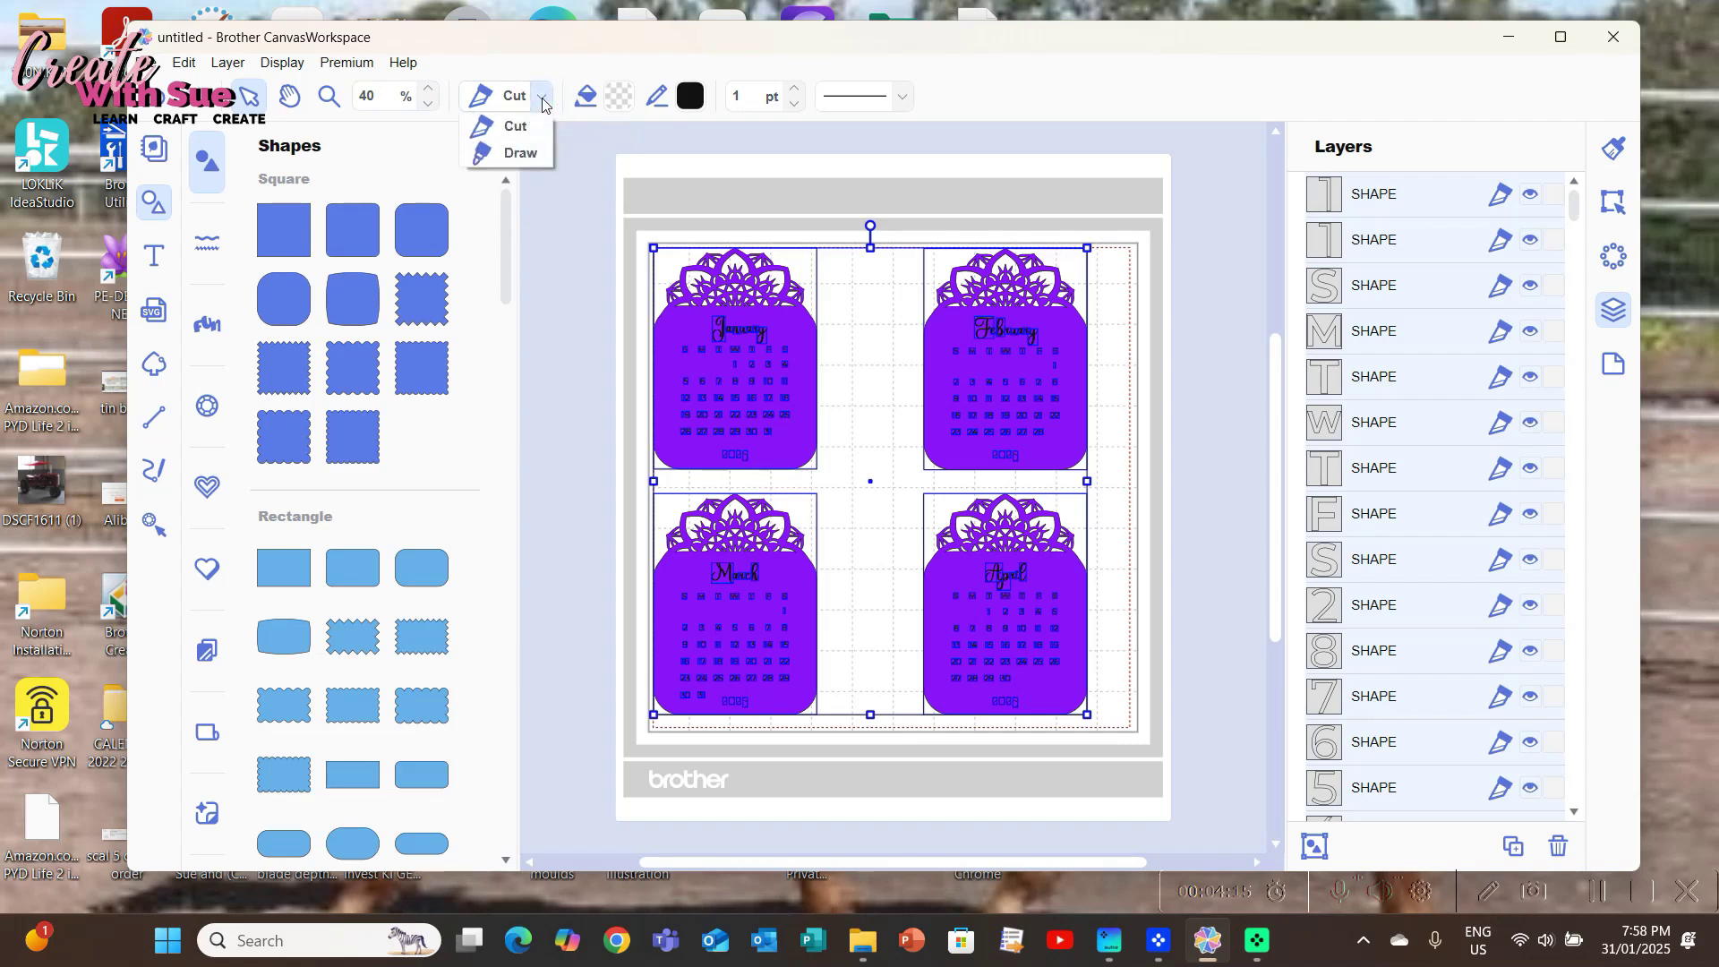
{"action": "left_click", "coordinate": [515, 158]}
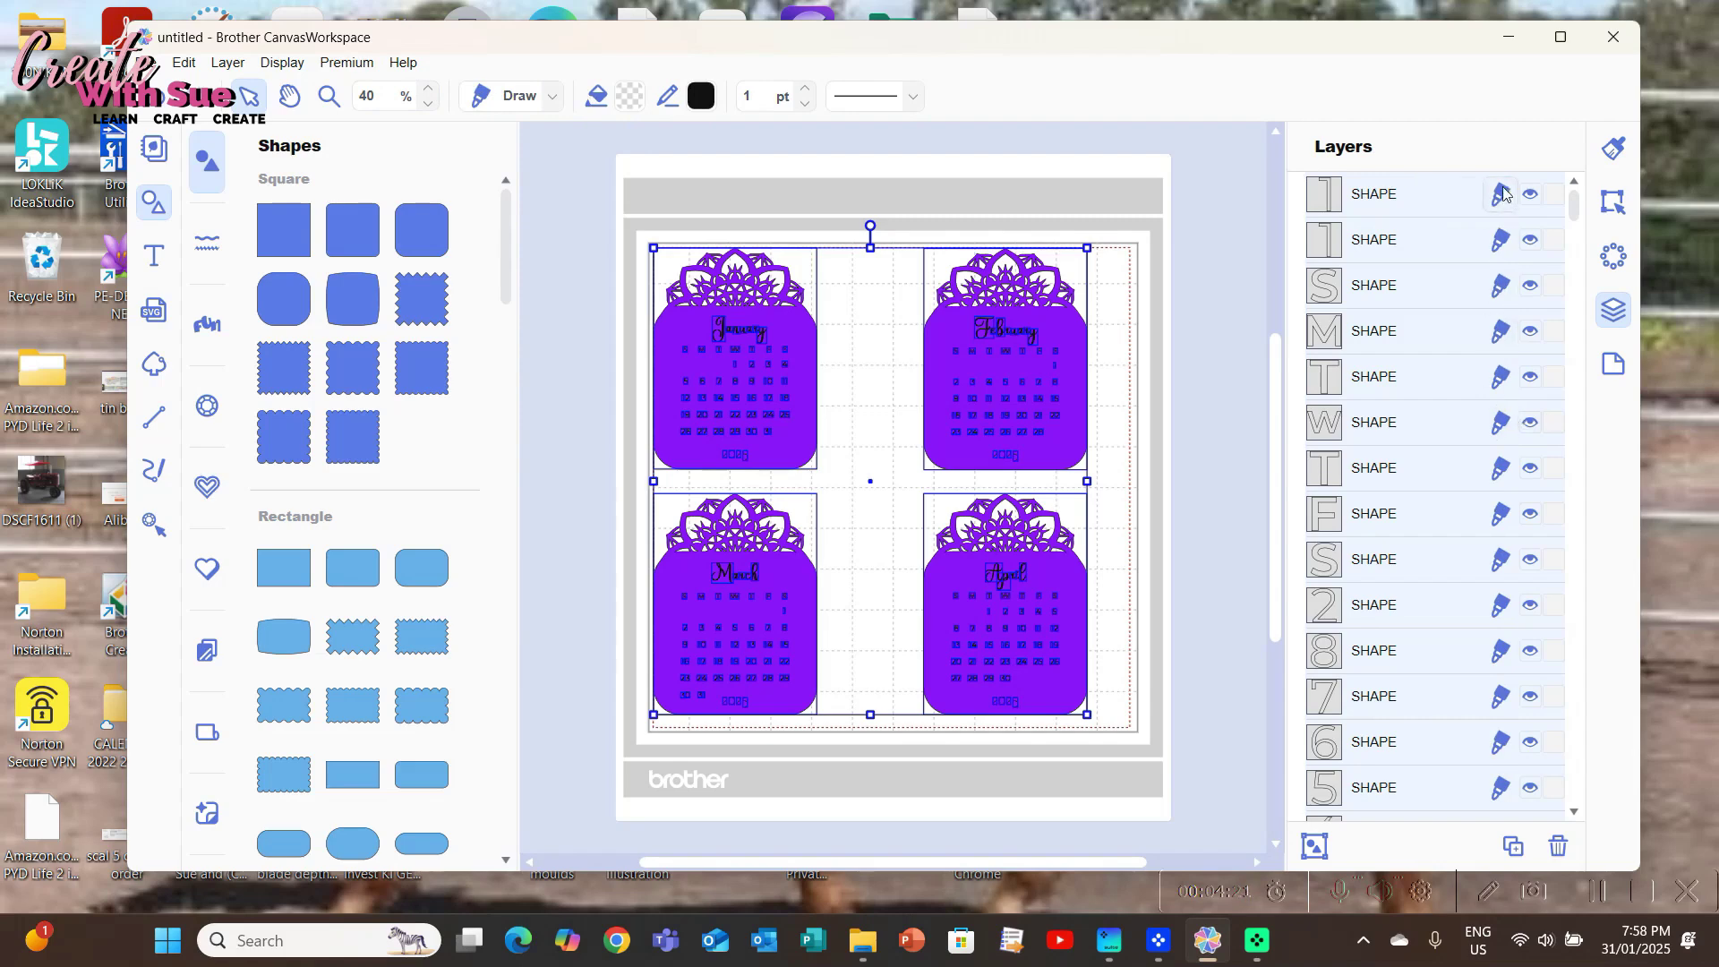
{"action": "scroll", "coordinate": [1472, 407], "scroll_direction": "down", "scroll_amount": 5}
{"action": "scroll", "coordinate": [1473, 410], "scroll_direction": "down", "scroll_amount": 5}
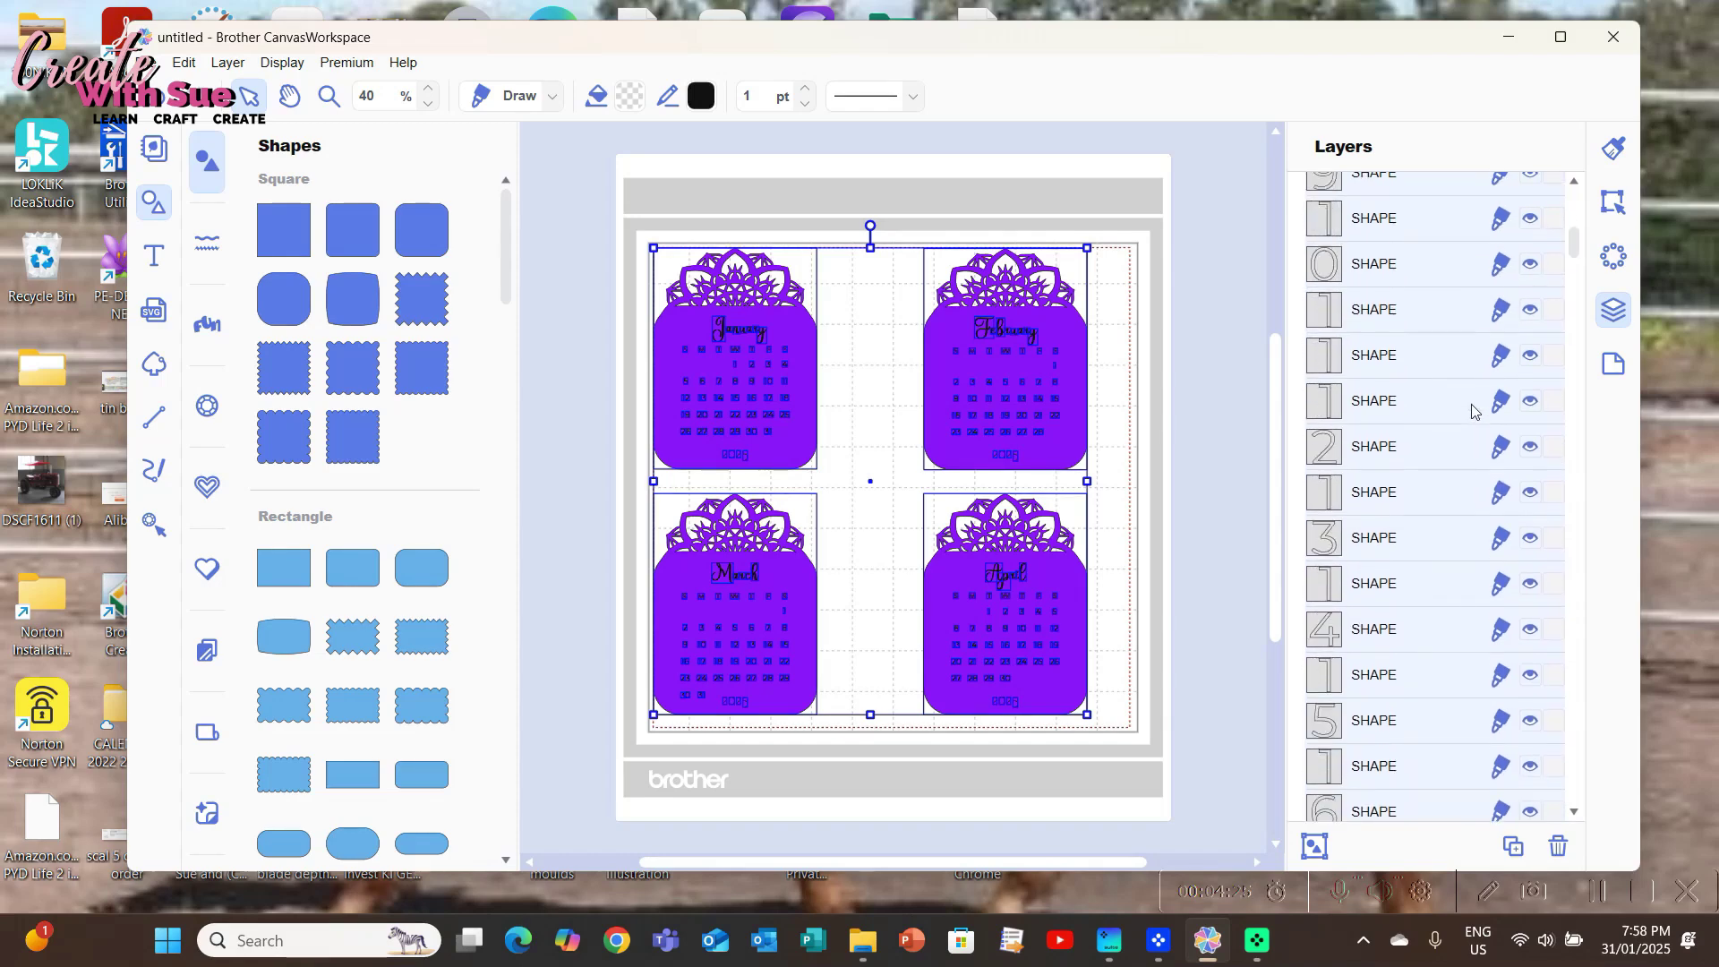
{"action": "scroll", "coordinate": [1472, 410], "scroll_direction": "down", "scroll_amount": 5}
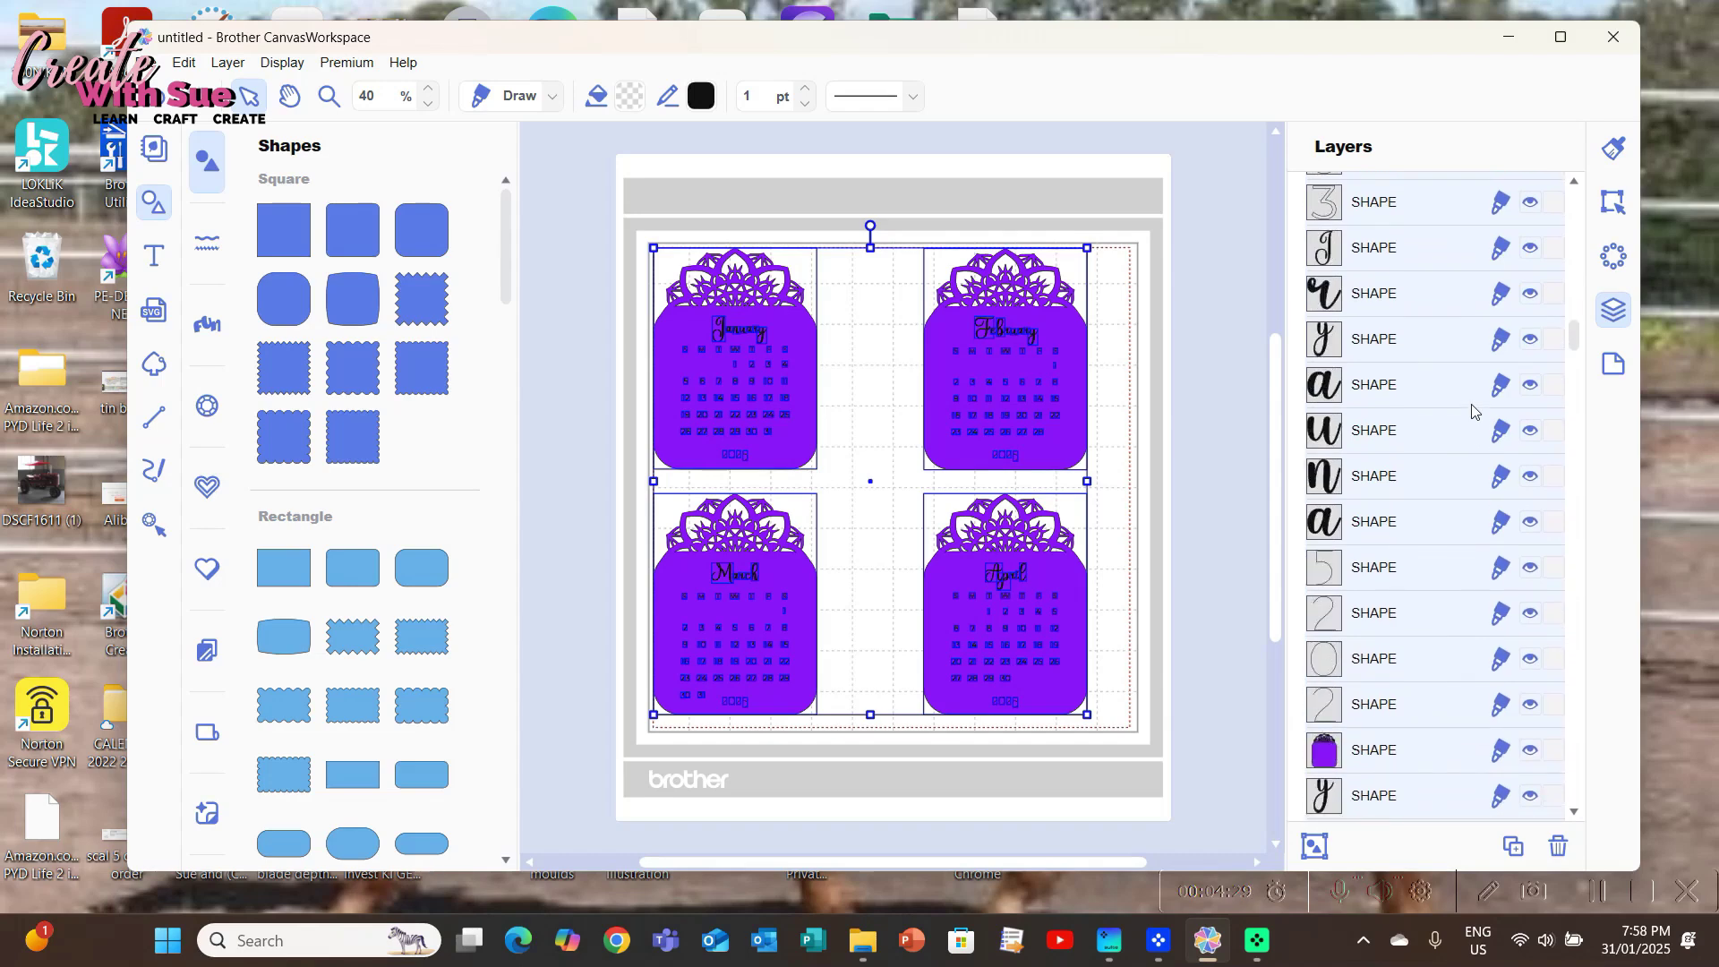
{"action": "scroll", "coordinate": [1473, 411], "scroll_direction": "down", "scroll_amount": 3}
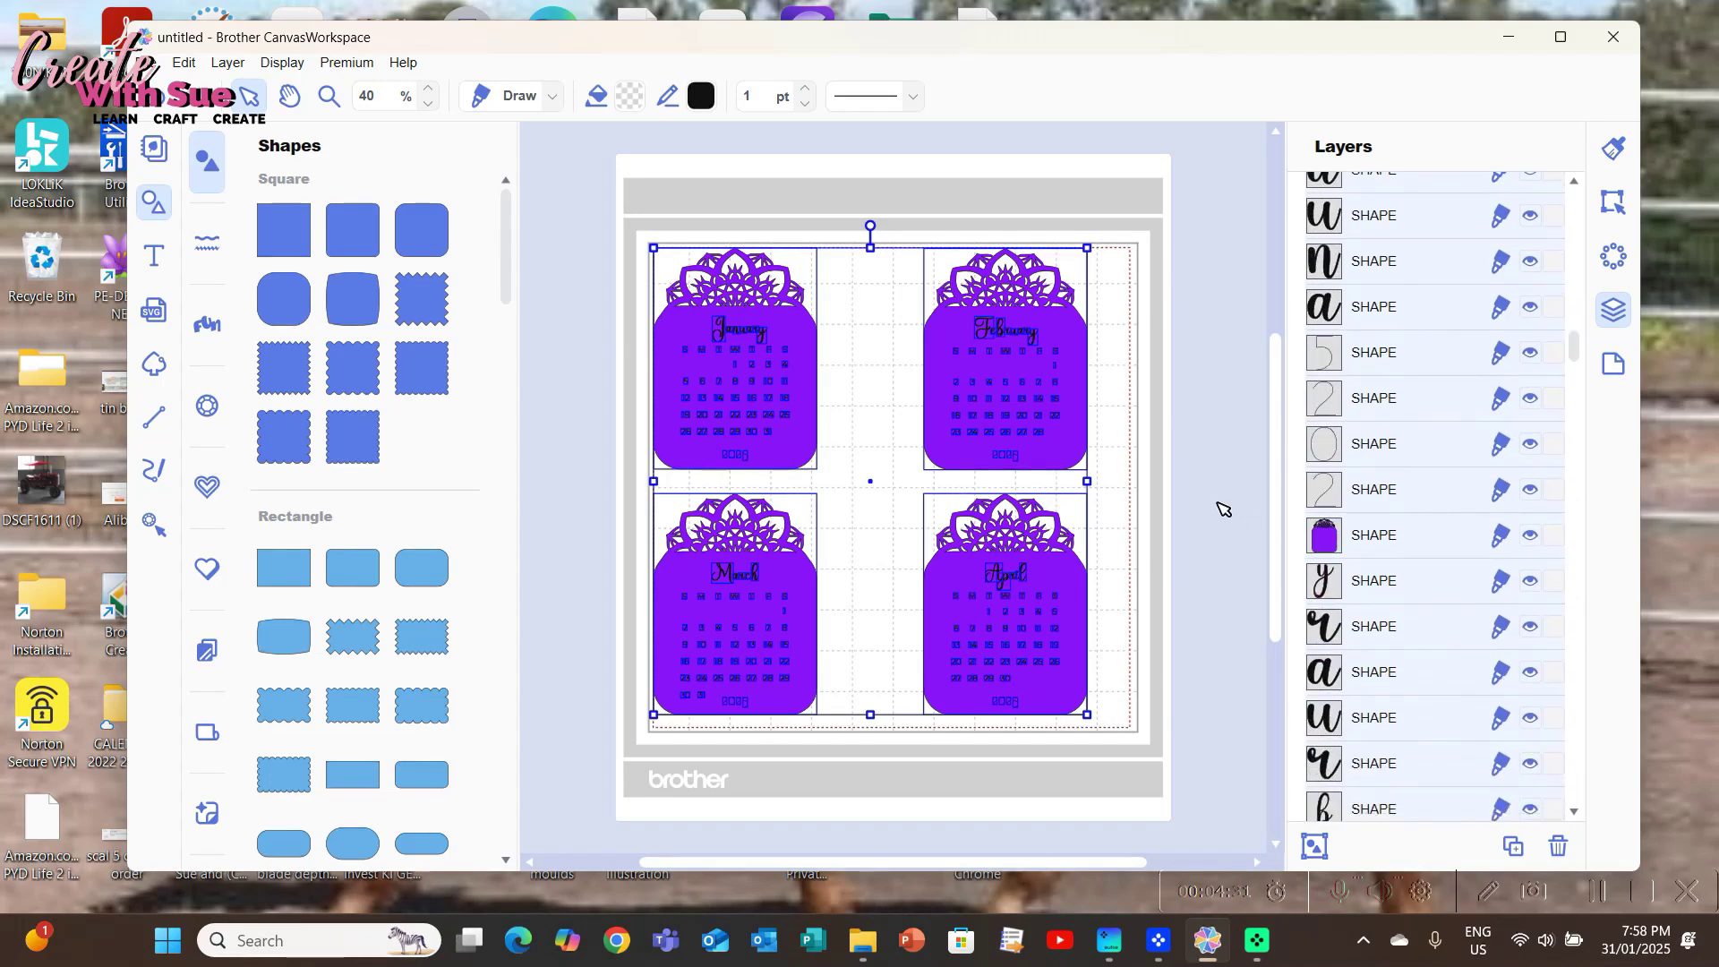
{"action": "left_click", "coordinate": [1221, 501]}
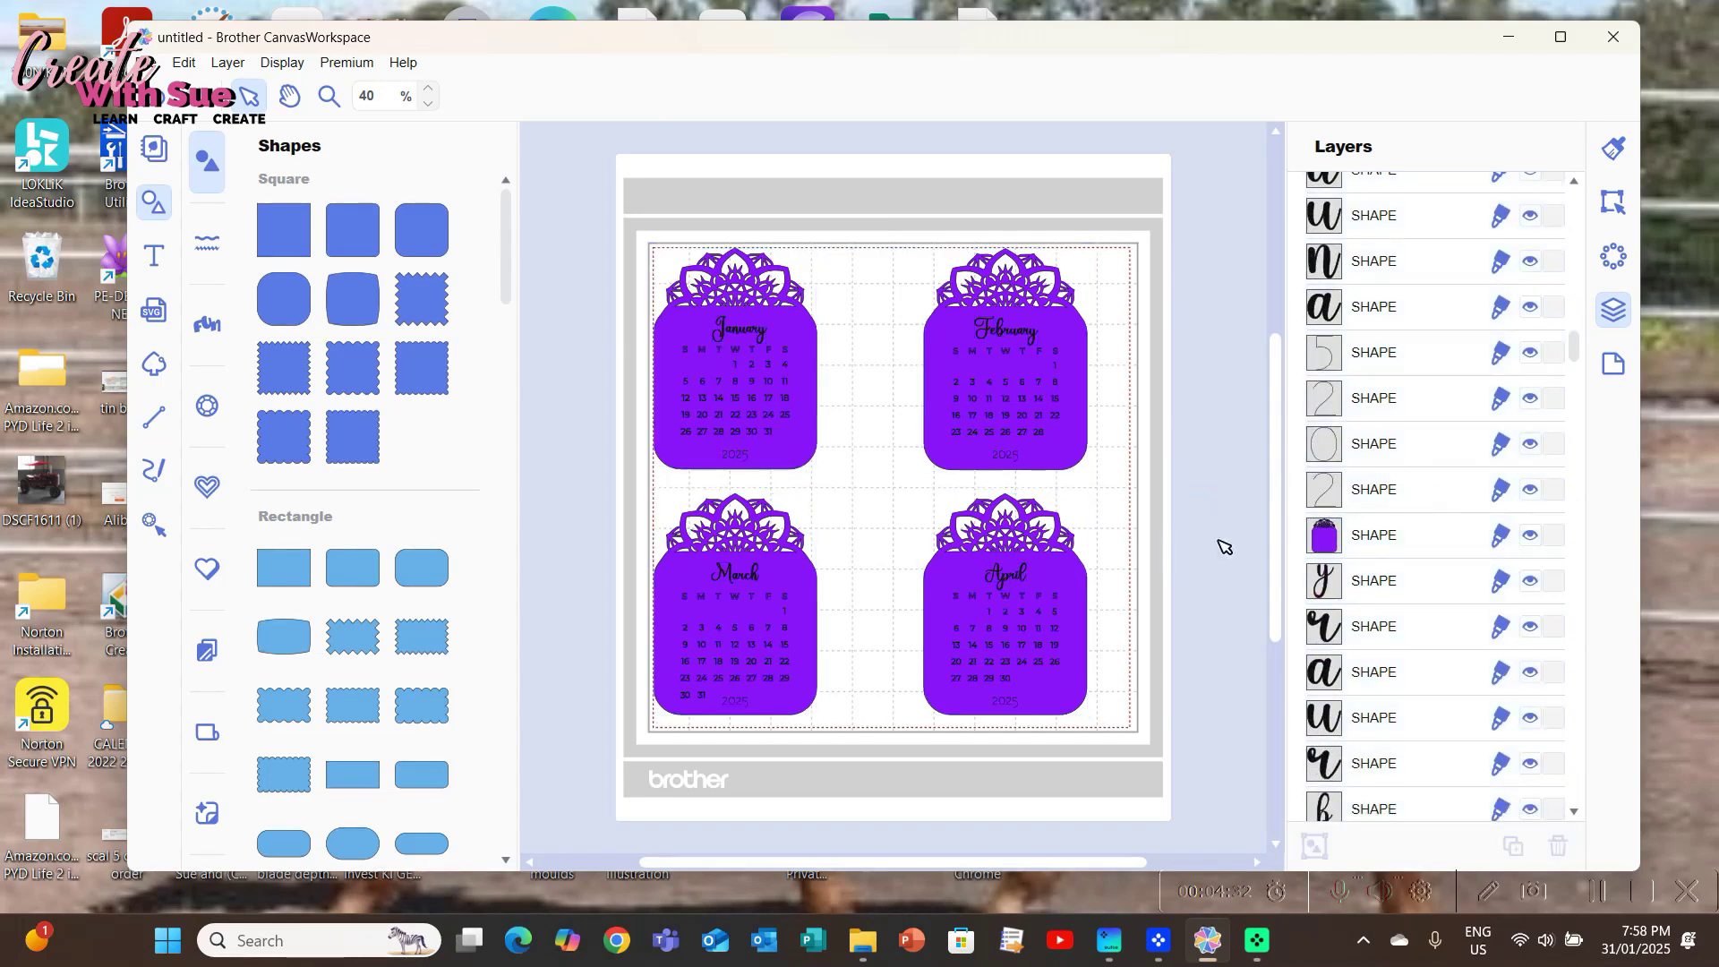
Set the operation of the January calendar's purple mandala background shape to Cut.
{"action": "left_click", "coordinate": [1402, 539]}
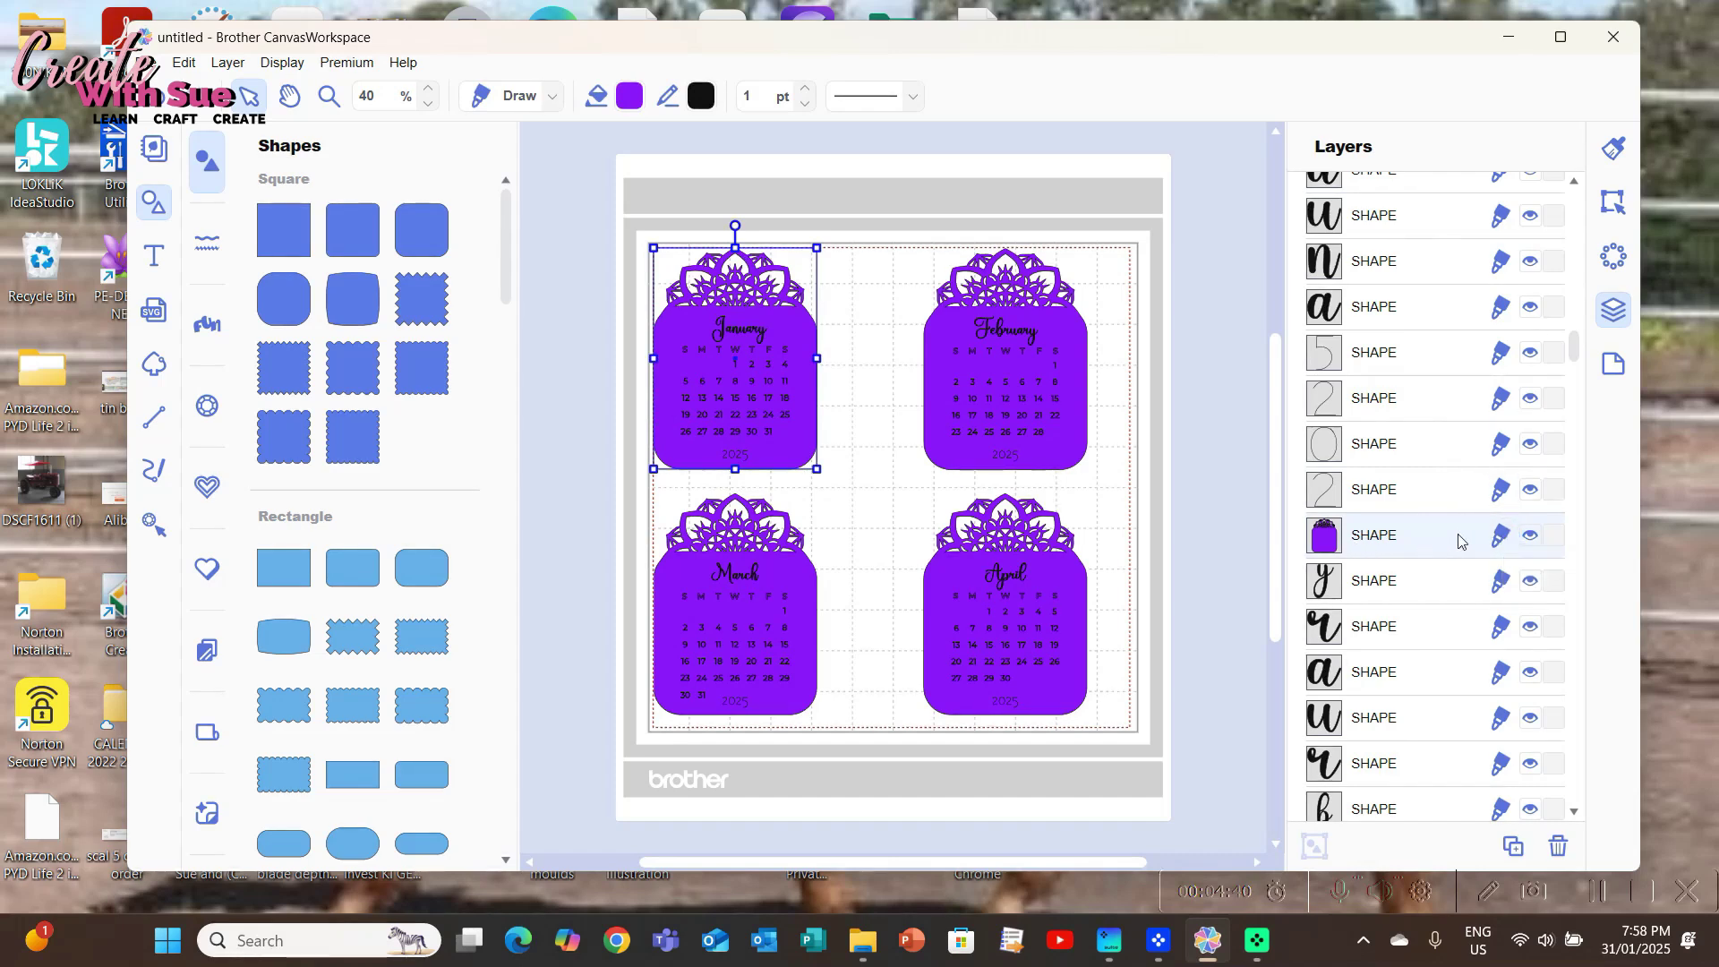
{"action": "left_click", "coordinate": [1501, 536]}
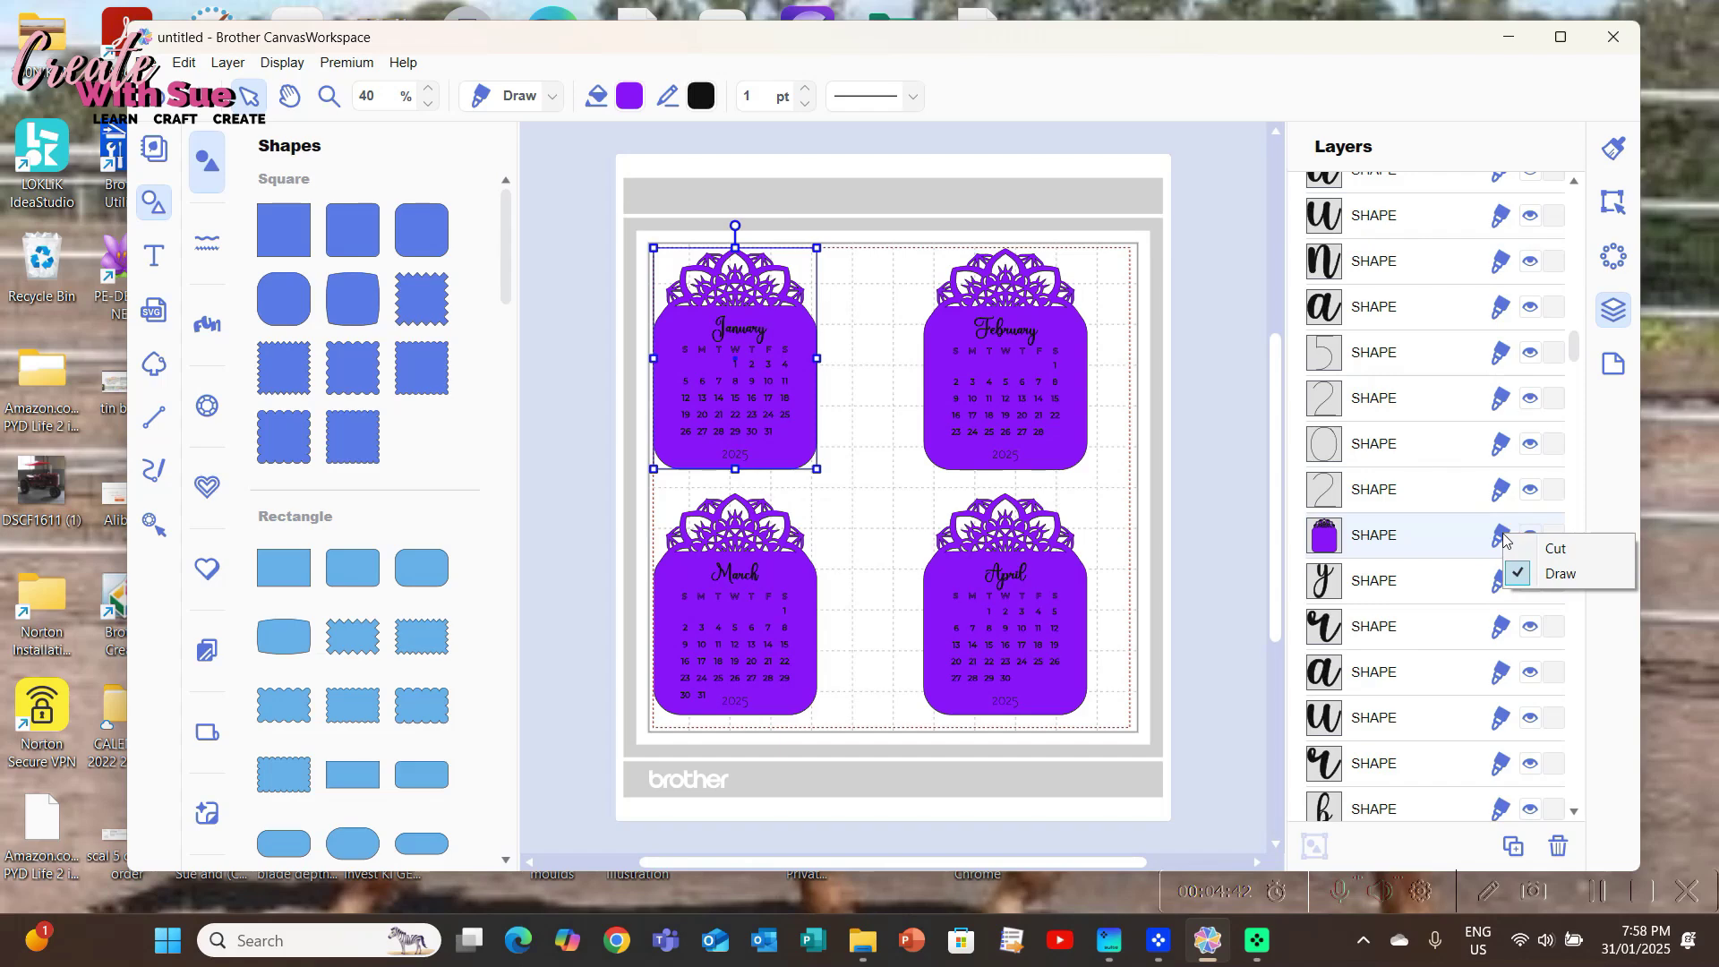
{"action": "left_click", "coordinate": [1553, 548]}
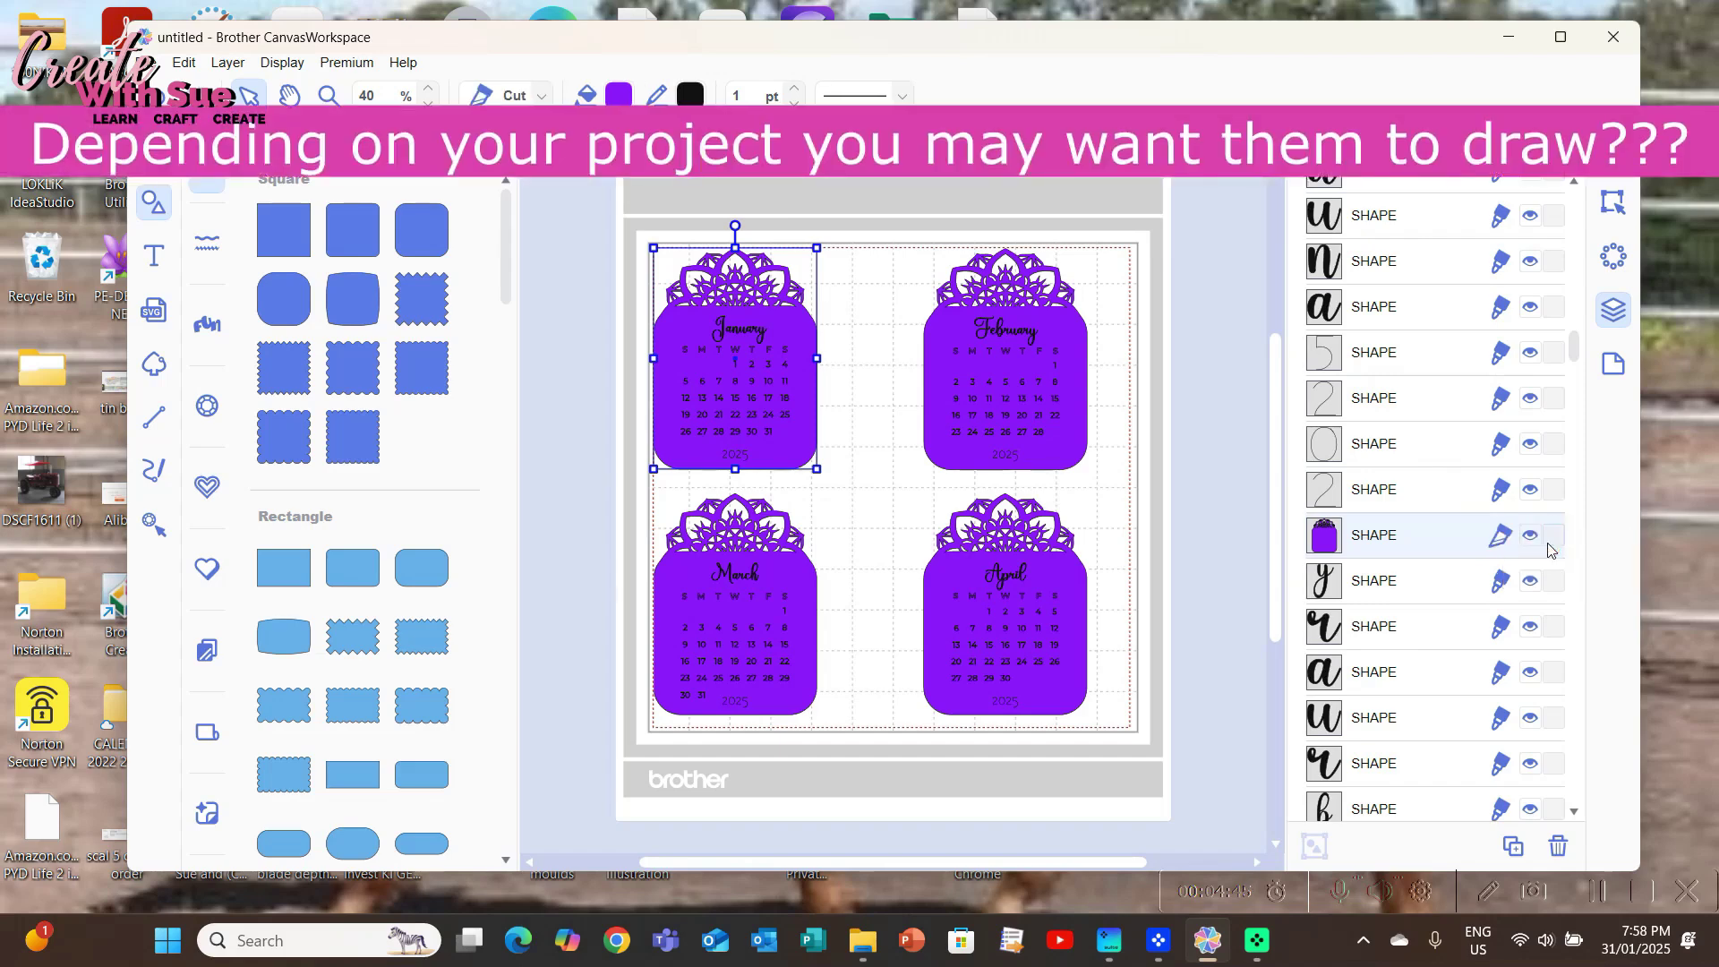
Set the operation of the February calendar's purple mandala background shape to Cut.
{"action": "scroll", "coordinate": [1482, 633], "scroll_direction": "down", "scroll_amount": 4}
{"action": "scroll", "coordinate": [1478, 637], "scroll_direction": "down", "scroll_amount": 5}
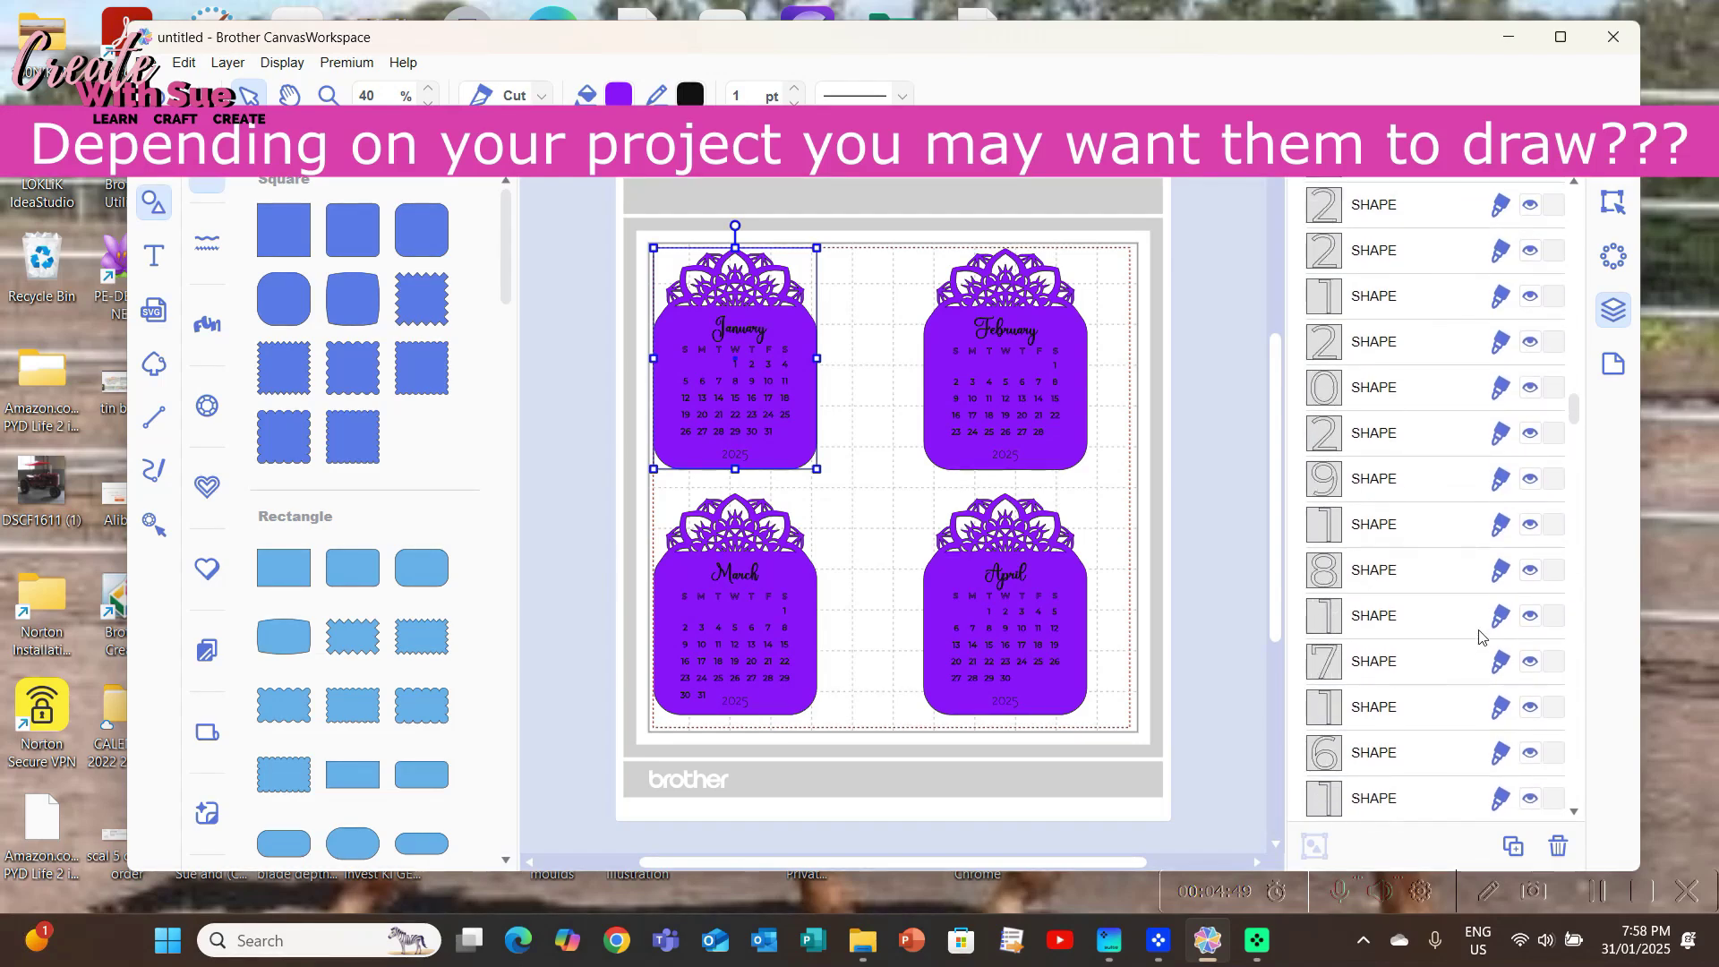
{"action": "scroll", "coordinate": [1478, 638], "scroll_direction": "down", "scroll_amount": 6}
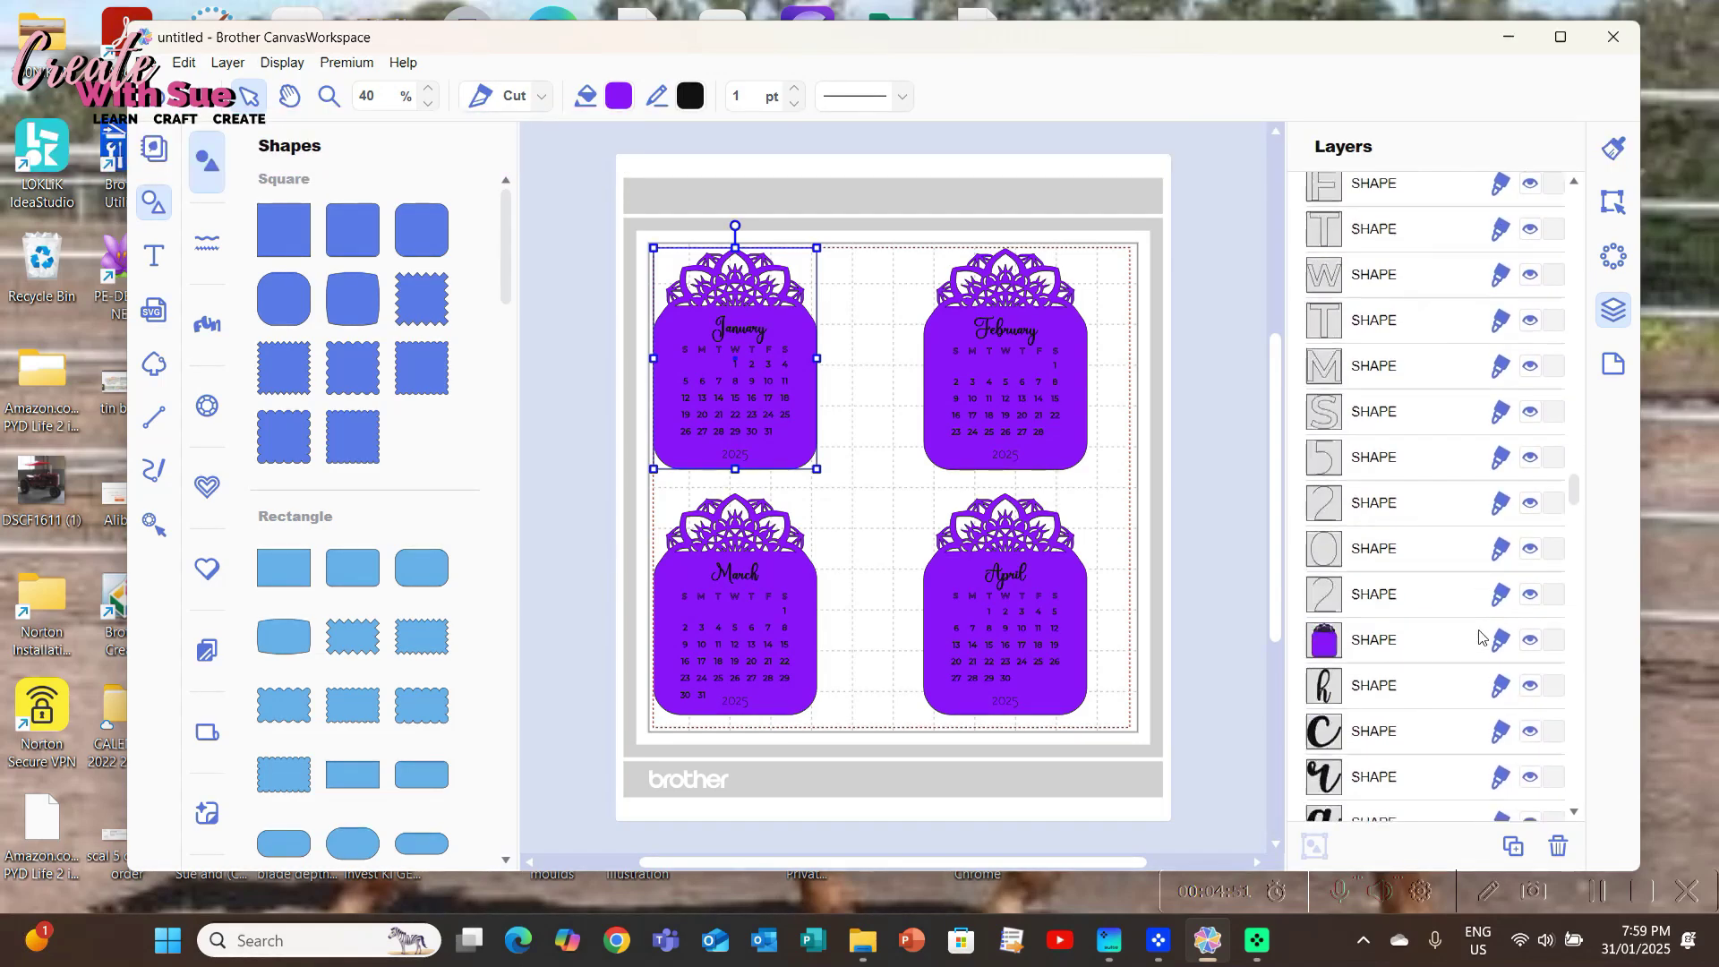
{"action": "left_click", "coordinate": [1500, 591]}
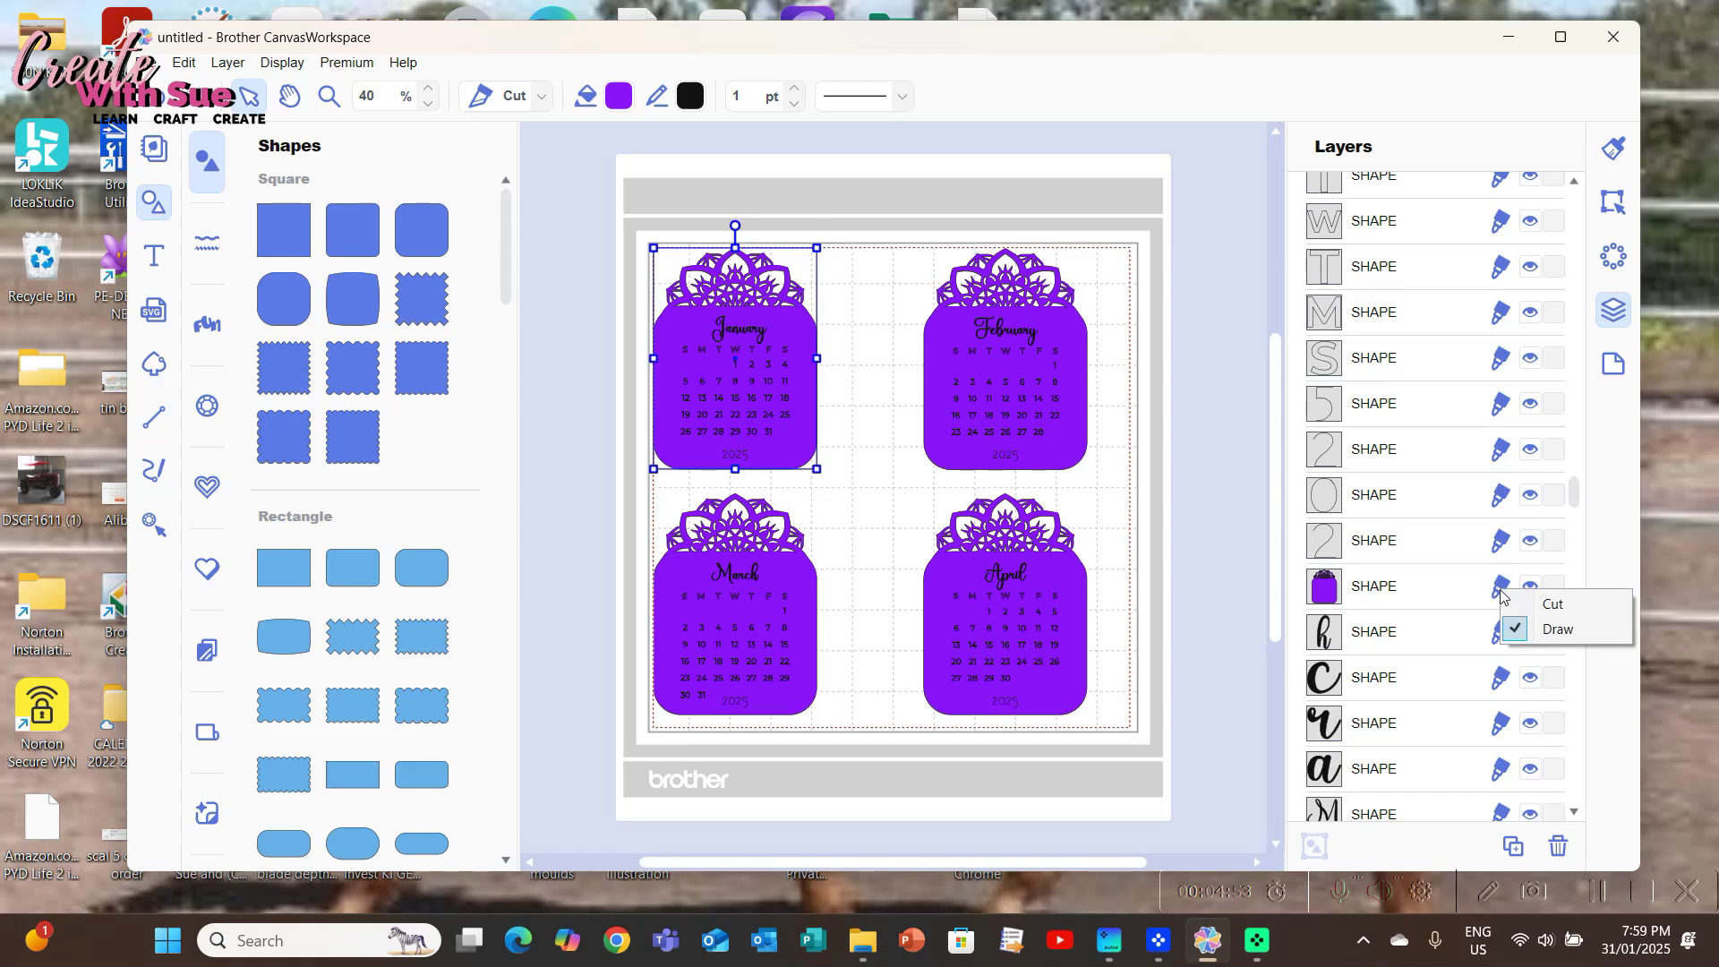
{"action": "left_click", "coordinate": [1546, 617]}
Set the operation of the March calendar's purple mandala background shape to Cut.
{"action": "scroll", "coordinate": [1381, 674], "scroll_direction": "down", "scroll_amount": 8}
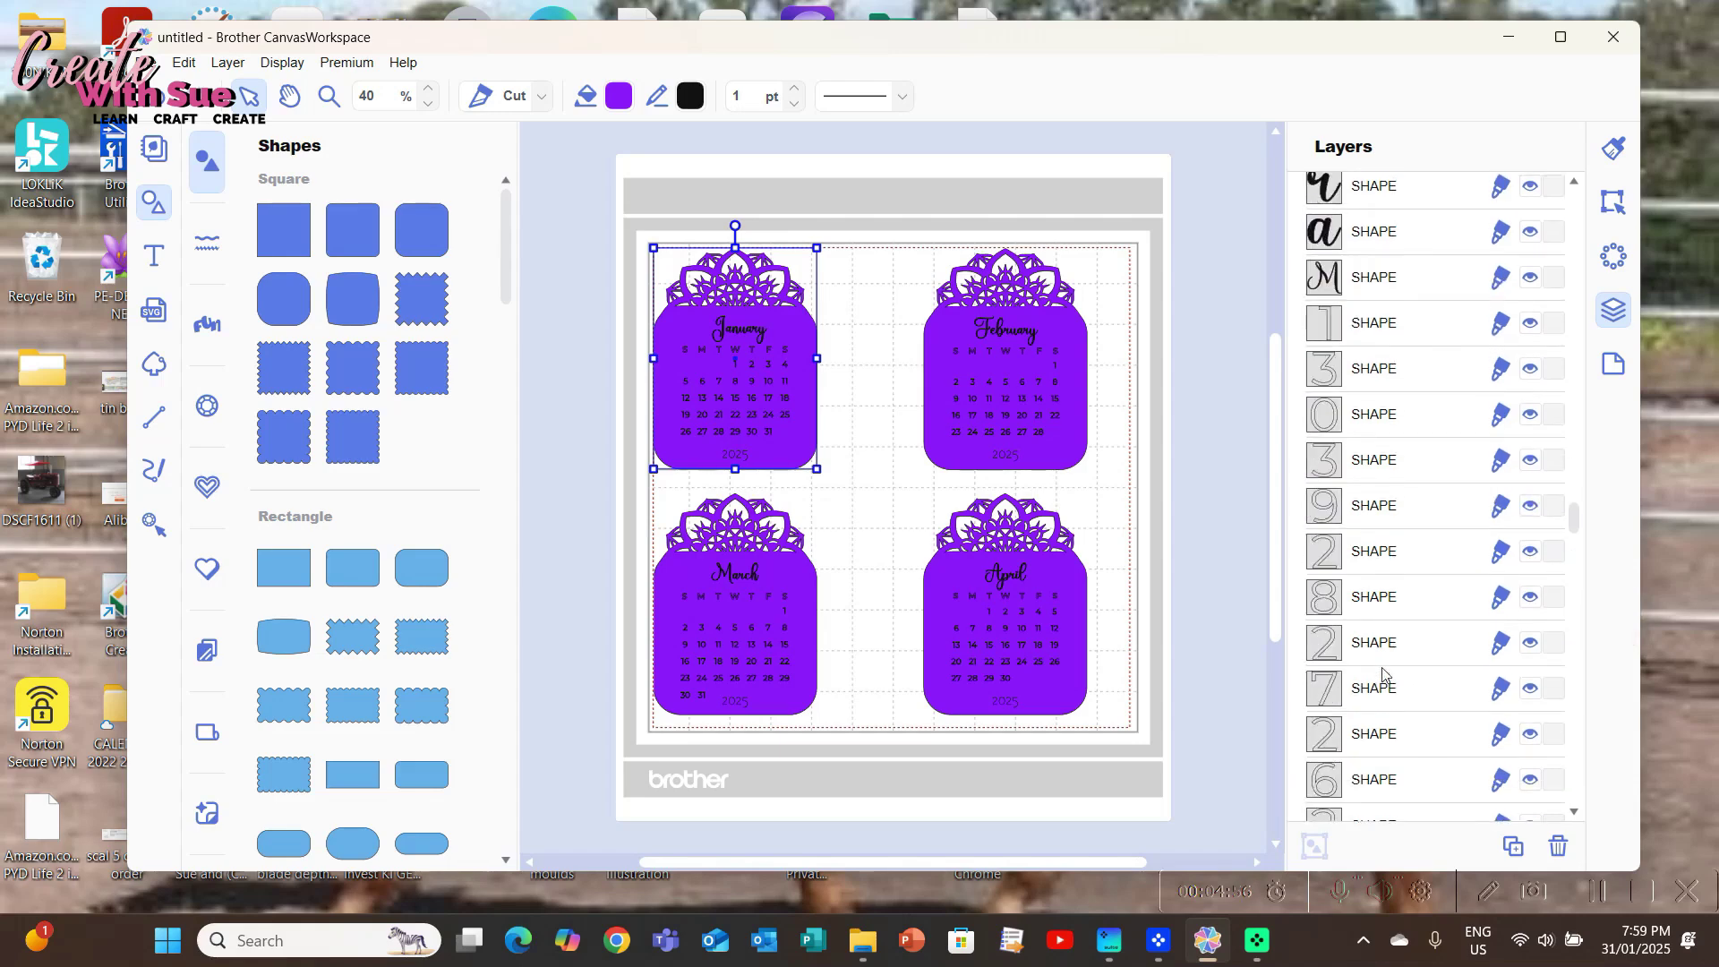
{"action": "scroll", "coordinate": [1381, 673], "scroll_direction": "down", "scroll_amount": 8}
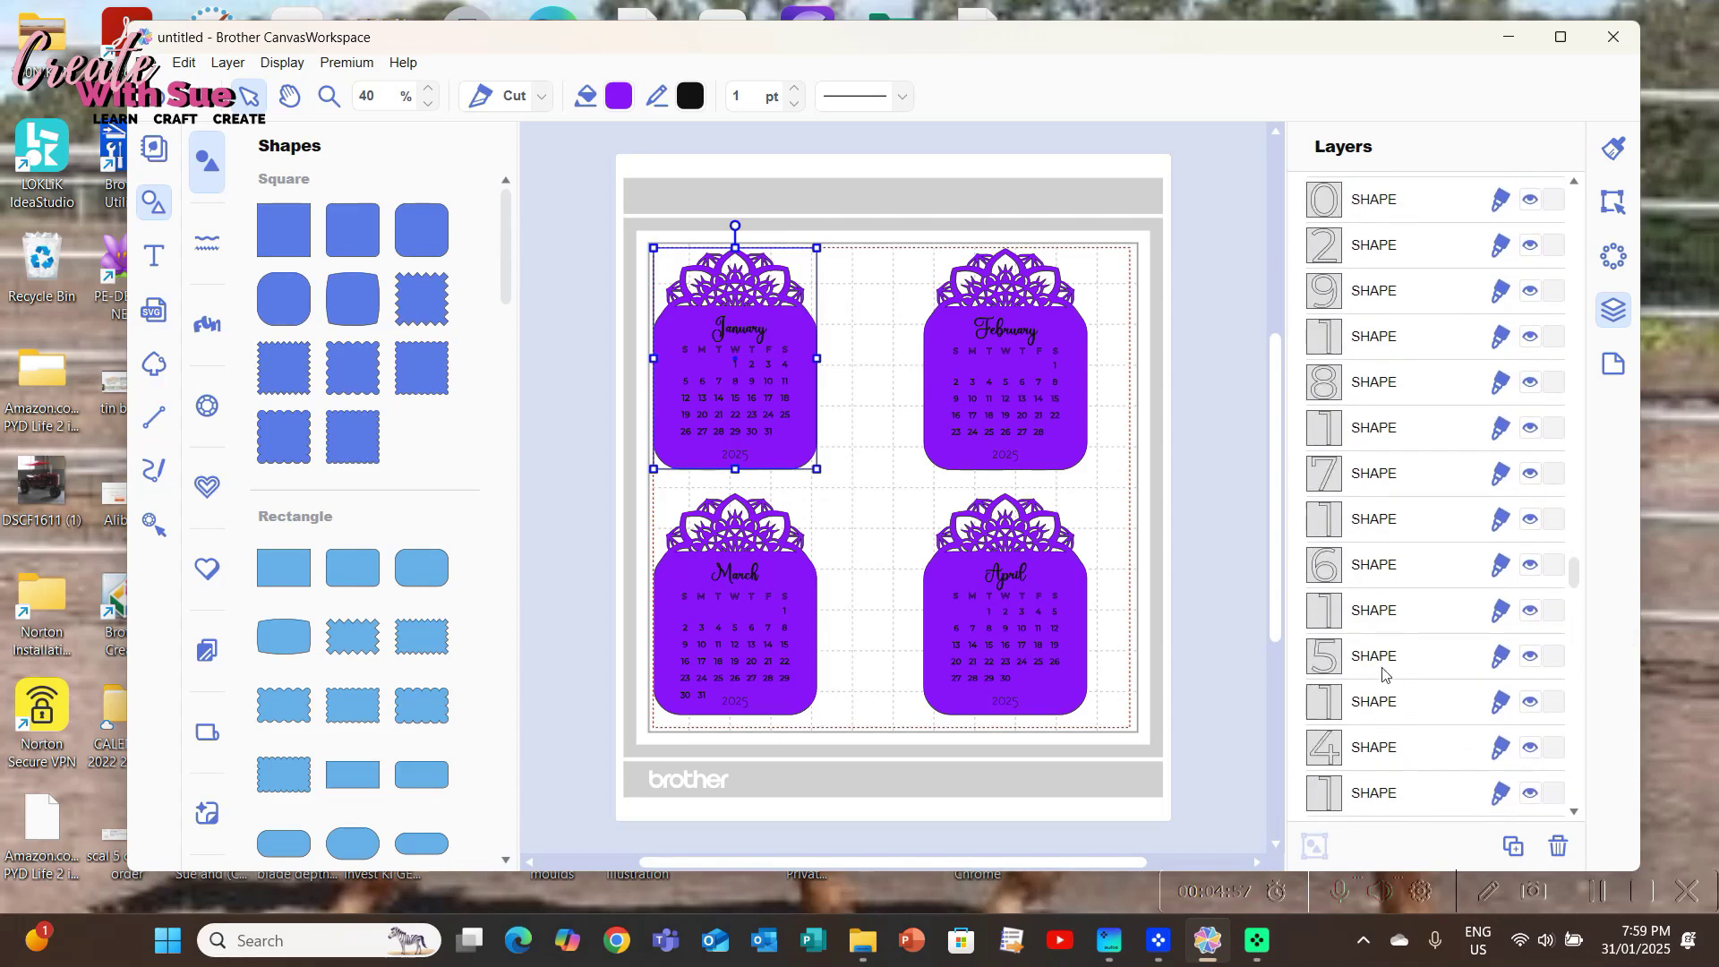
{"action": "scroll", "coordinate": [1381, 673], "scroll_direction": "down", "scroll_amount": 5}
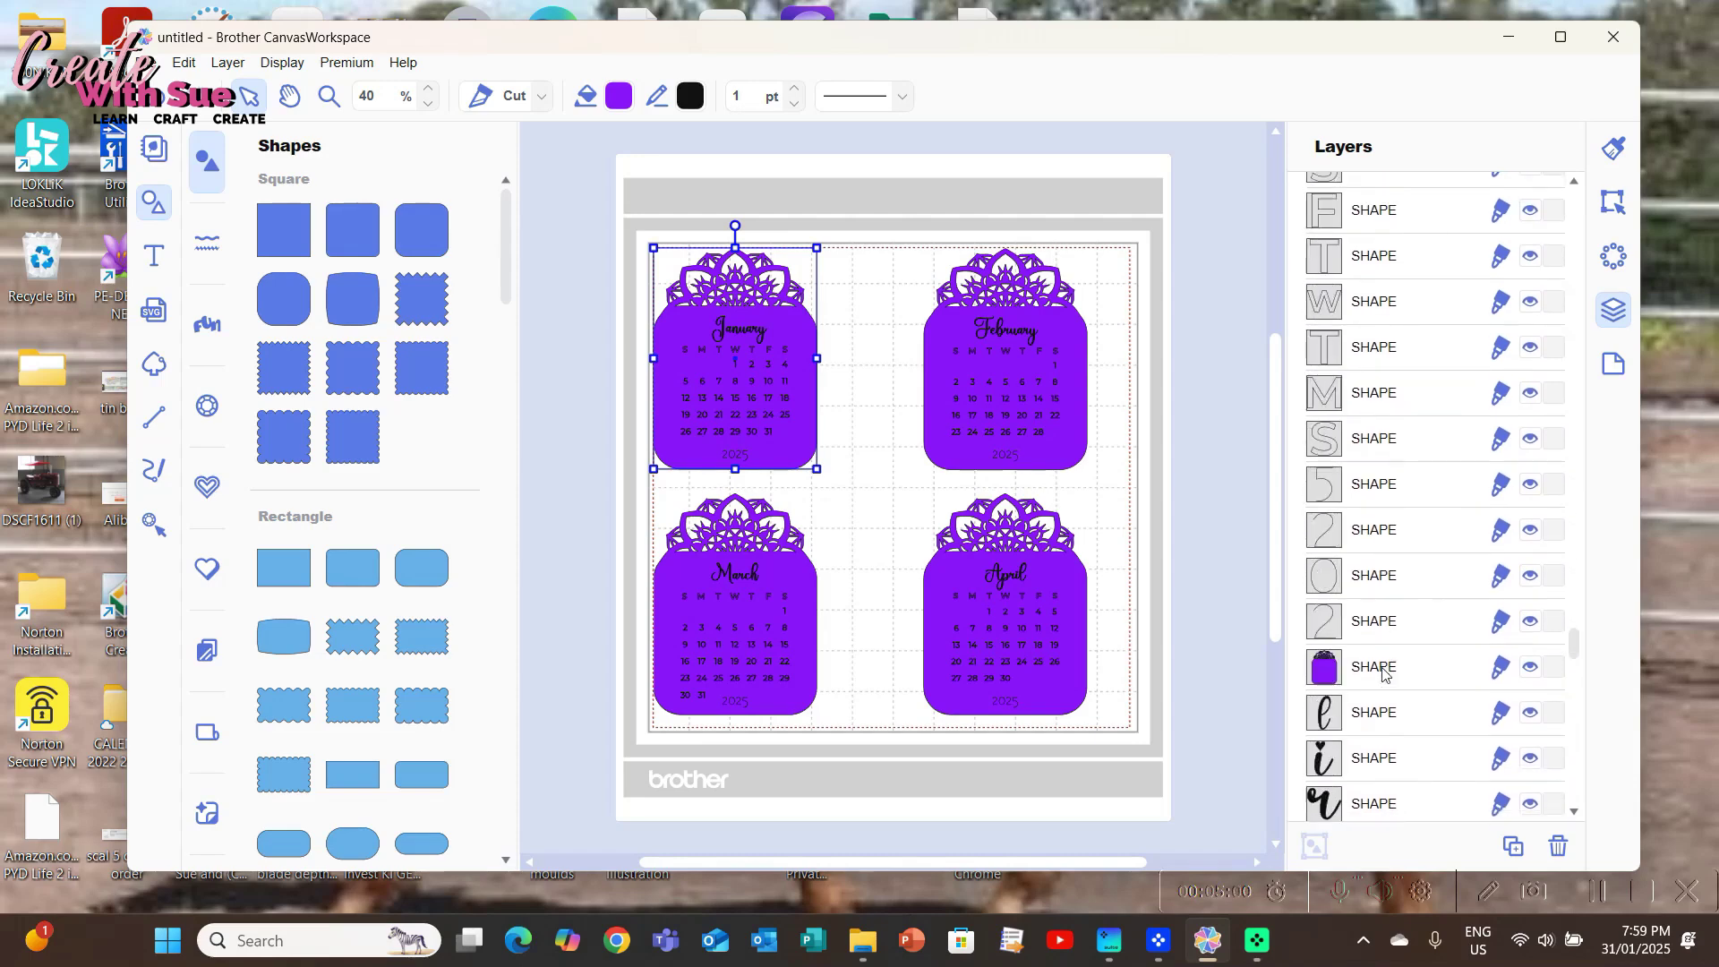
{"action": "left_click", "coordinate": [1500, 666]}
{"action": "left_click", "coordinate": [1540, 682]}
Set the operation of the April calendar's purple mandala background shape to Cut and deselect everything on the mat.
{"action": "scroll", "coordinate": [1438, 683], "scroll_direction": "down", "scroll_amount": 5}
{"action": "scroll", "coordinate": [1439, 683], "scroll_direction": "down", "scroll_amount": 10}
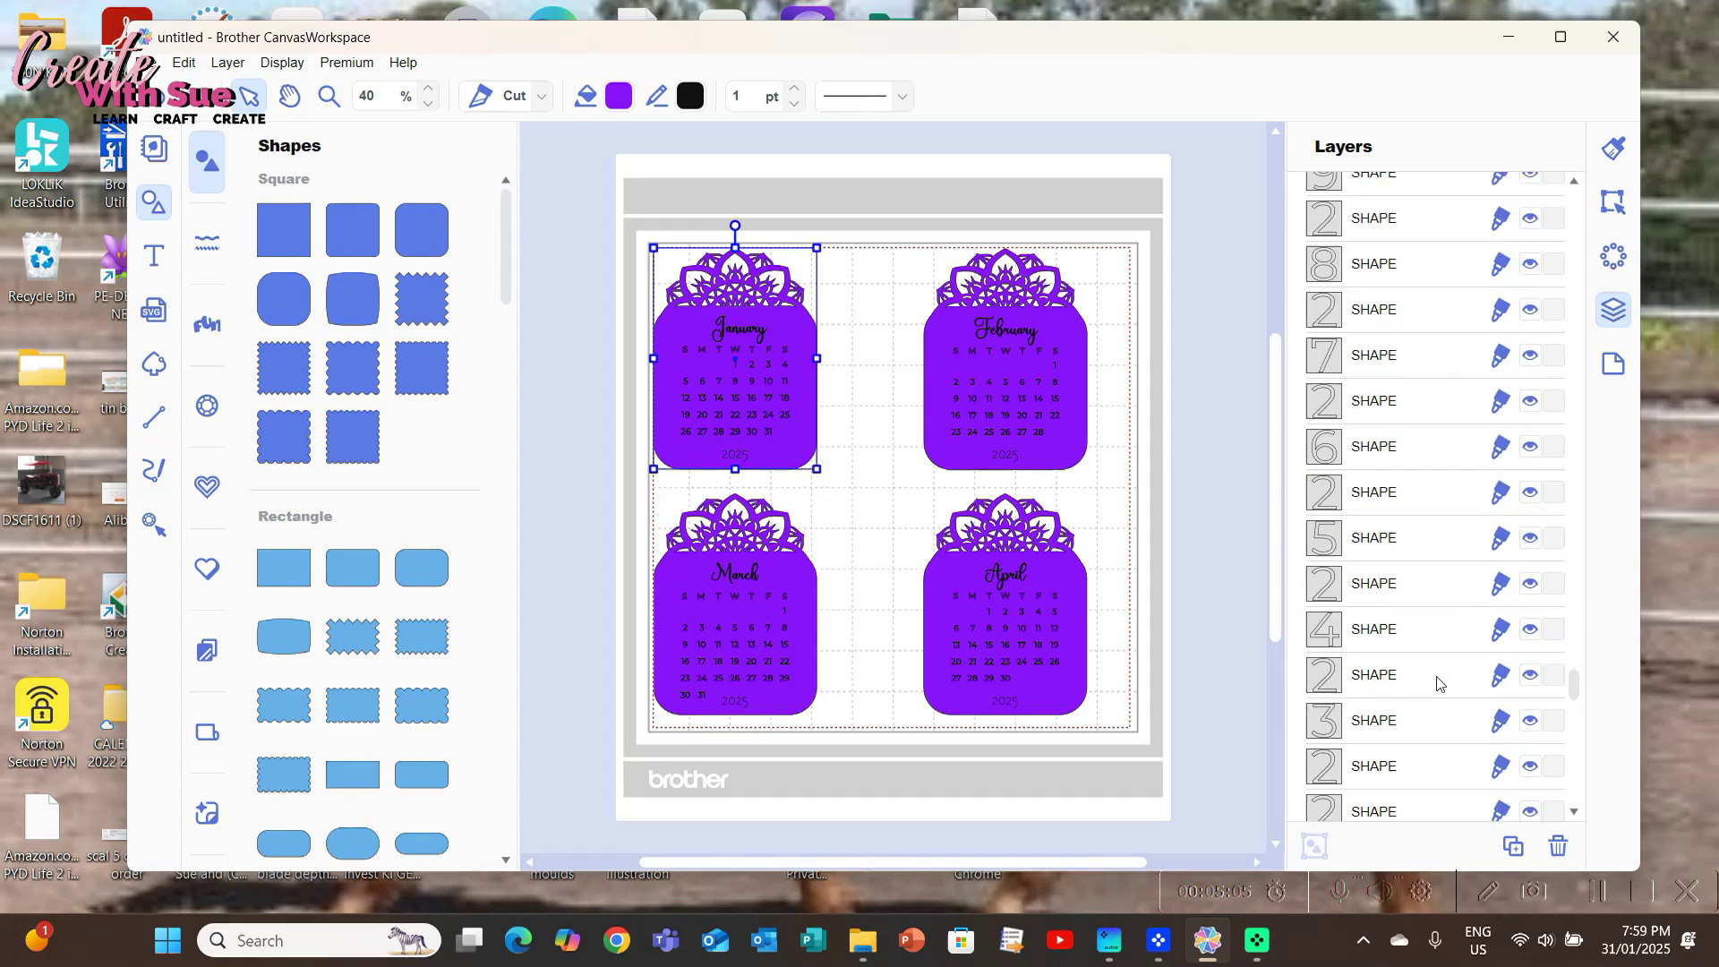
{"action": "scroll", "coordinate": [1439, 683], "scroll_direction": "down", "scroll_amount": 10}
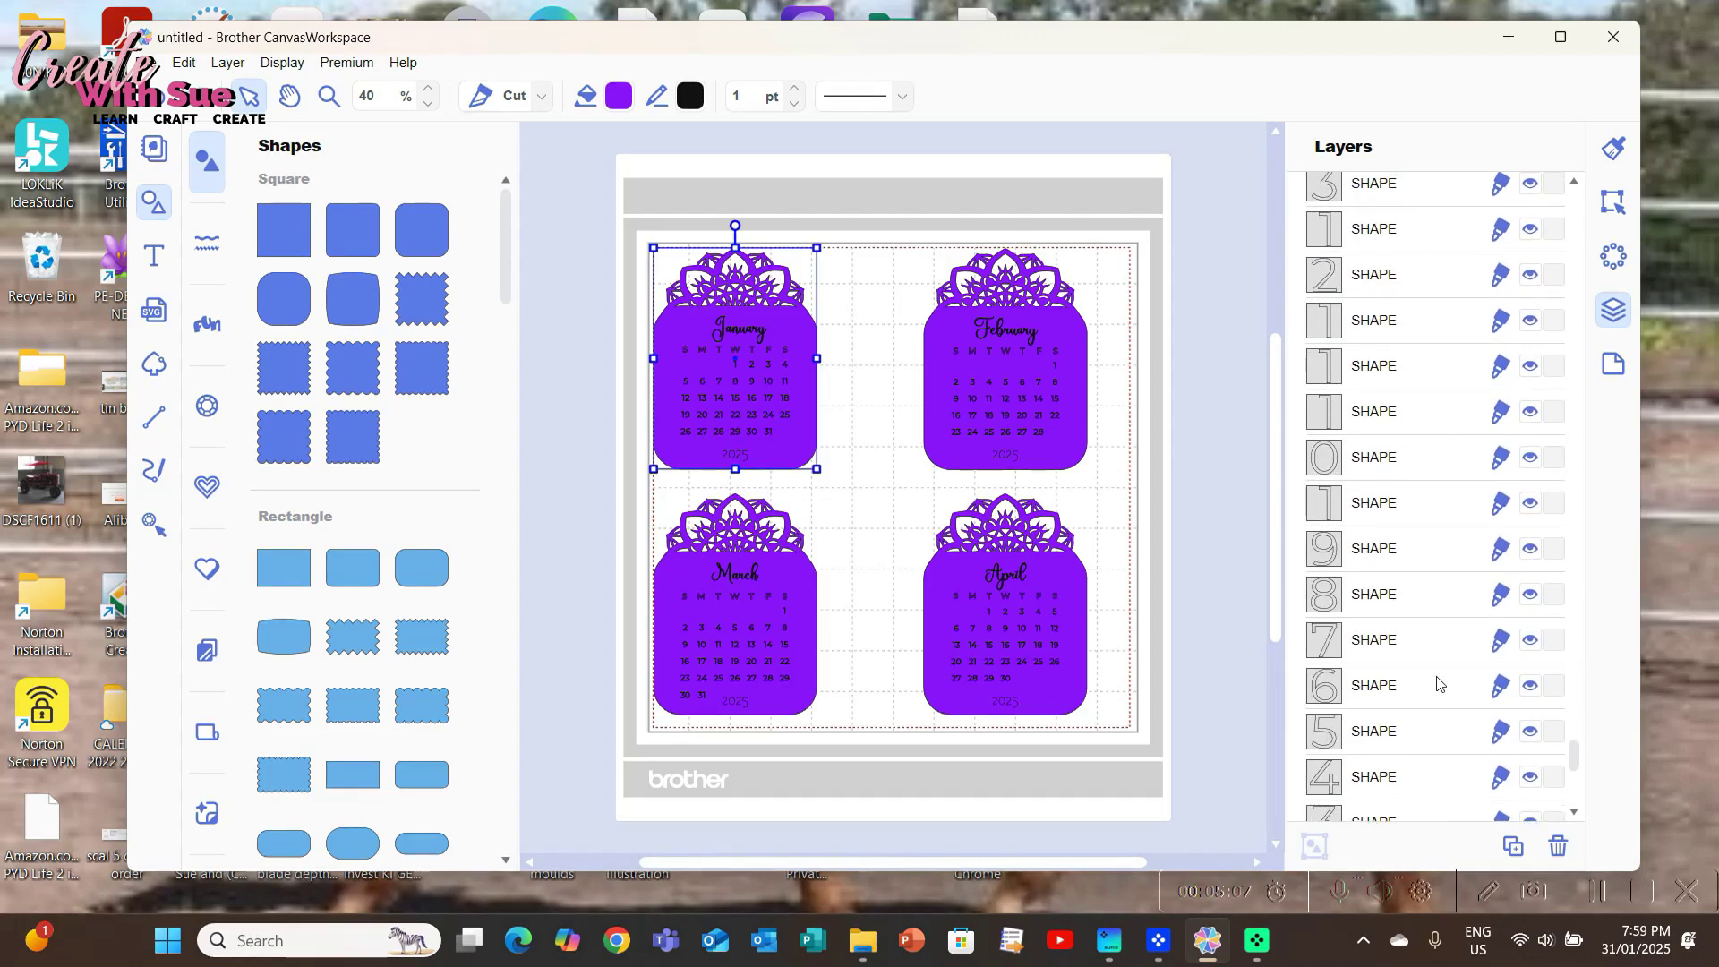
{"action": "left_click", "coordinate": [1501, 794]}
{"action": "left_click", "coordinate": [1558, 810]}
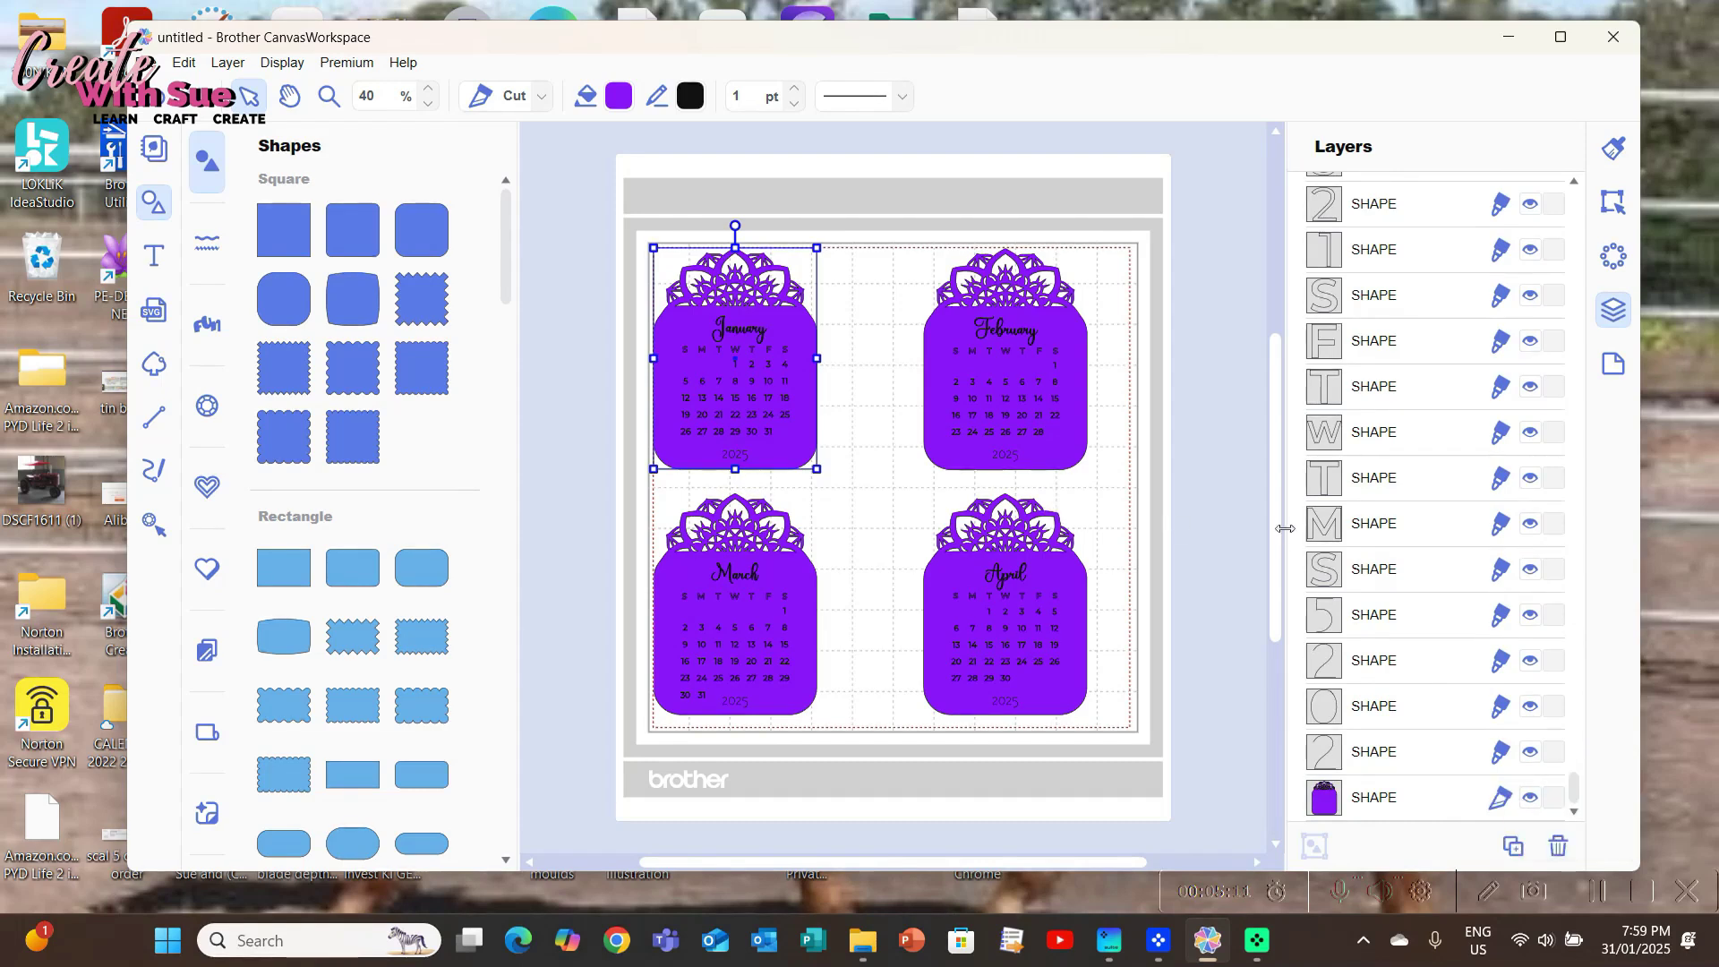
{"action": "left_click", "coordinate": [1204, 497]}
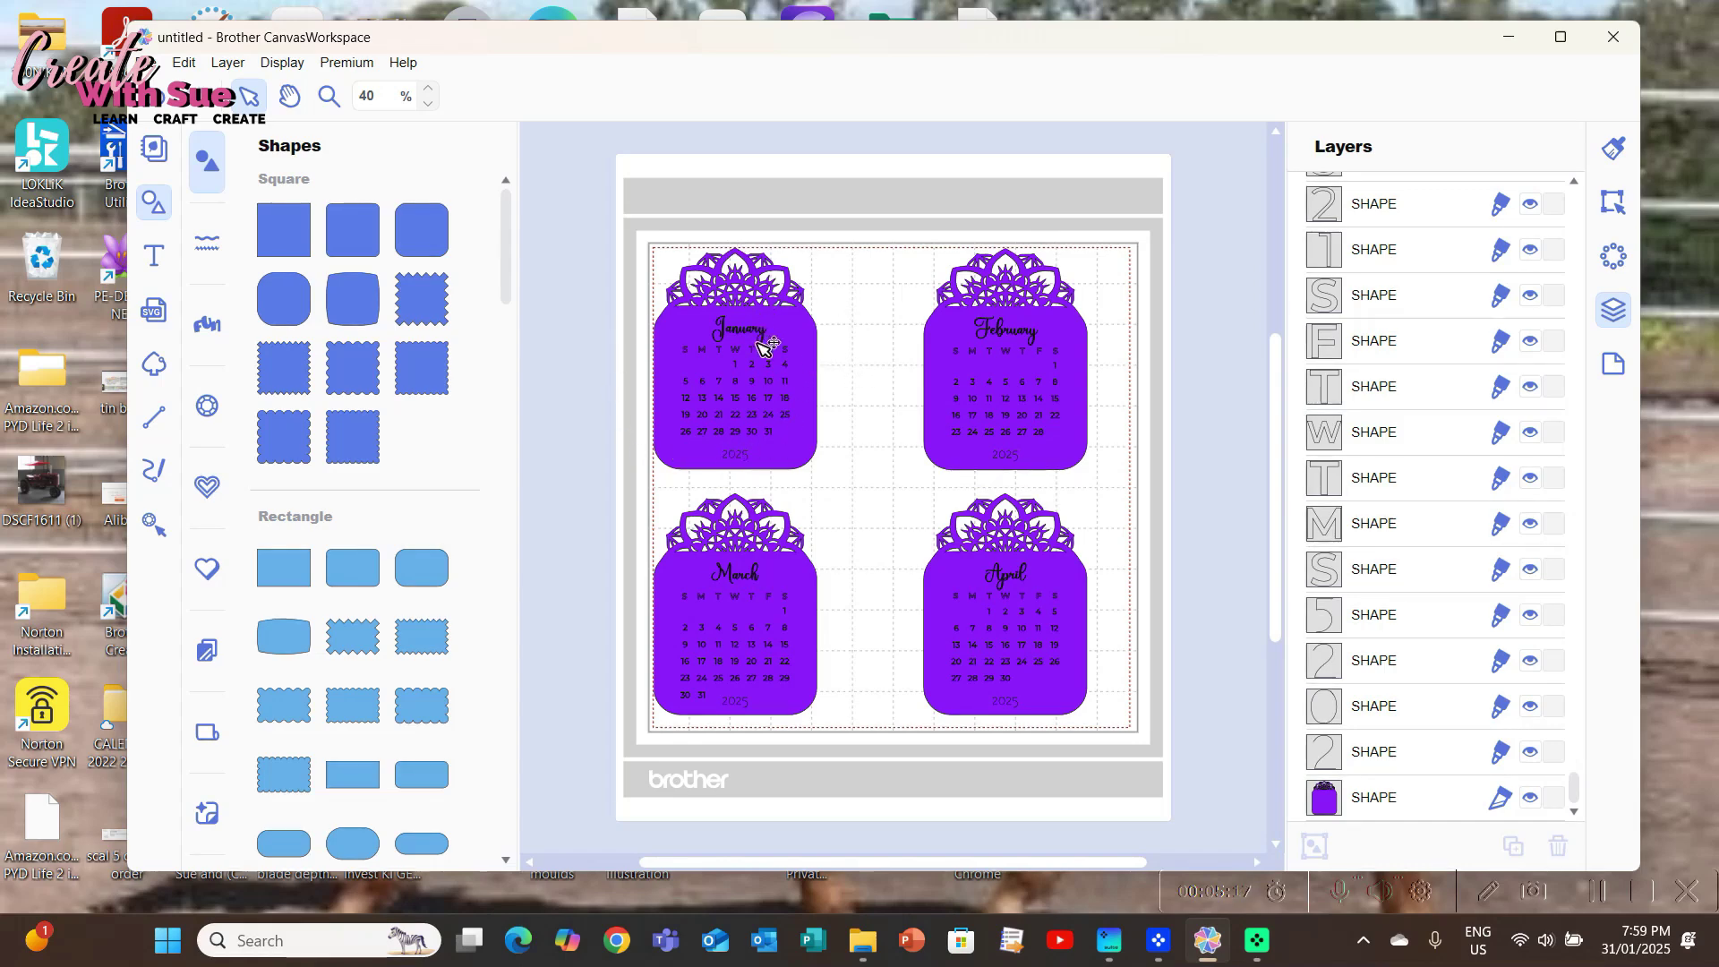
Select all shapes of the January calendar on the mat and group them.
{"action": "scroll", "coordinate": [1456, 434], "scroll_direction": "up", "scroll_amount": 8}
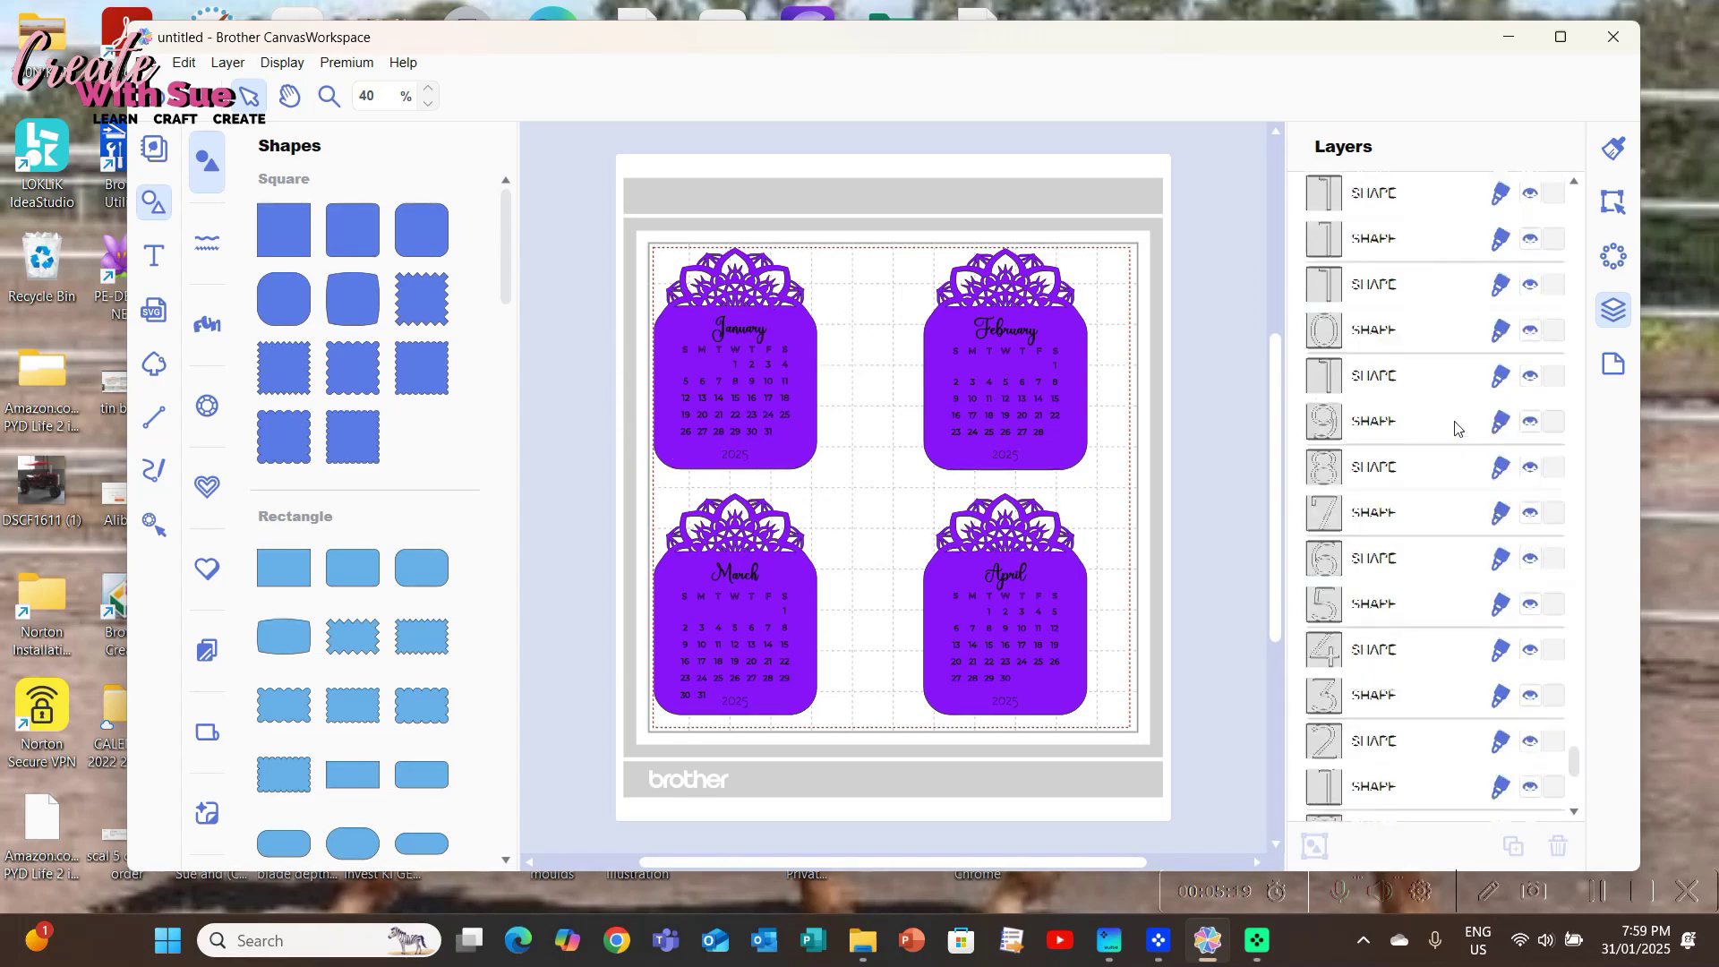
{"action": "scroll", "coordinate": [1456, 420], "scroll_direction": "up", "scroll_amount": 3}
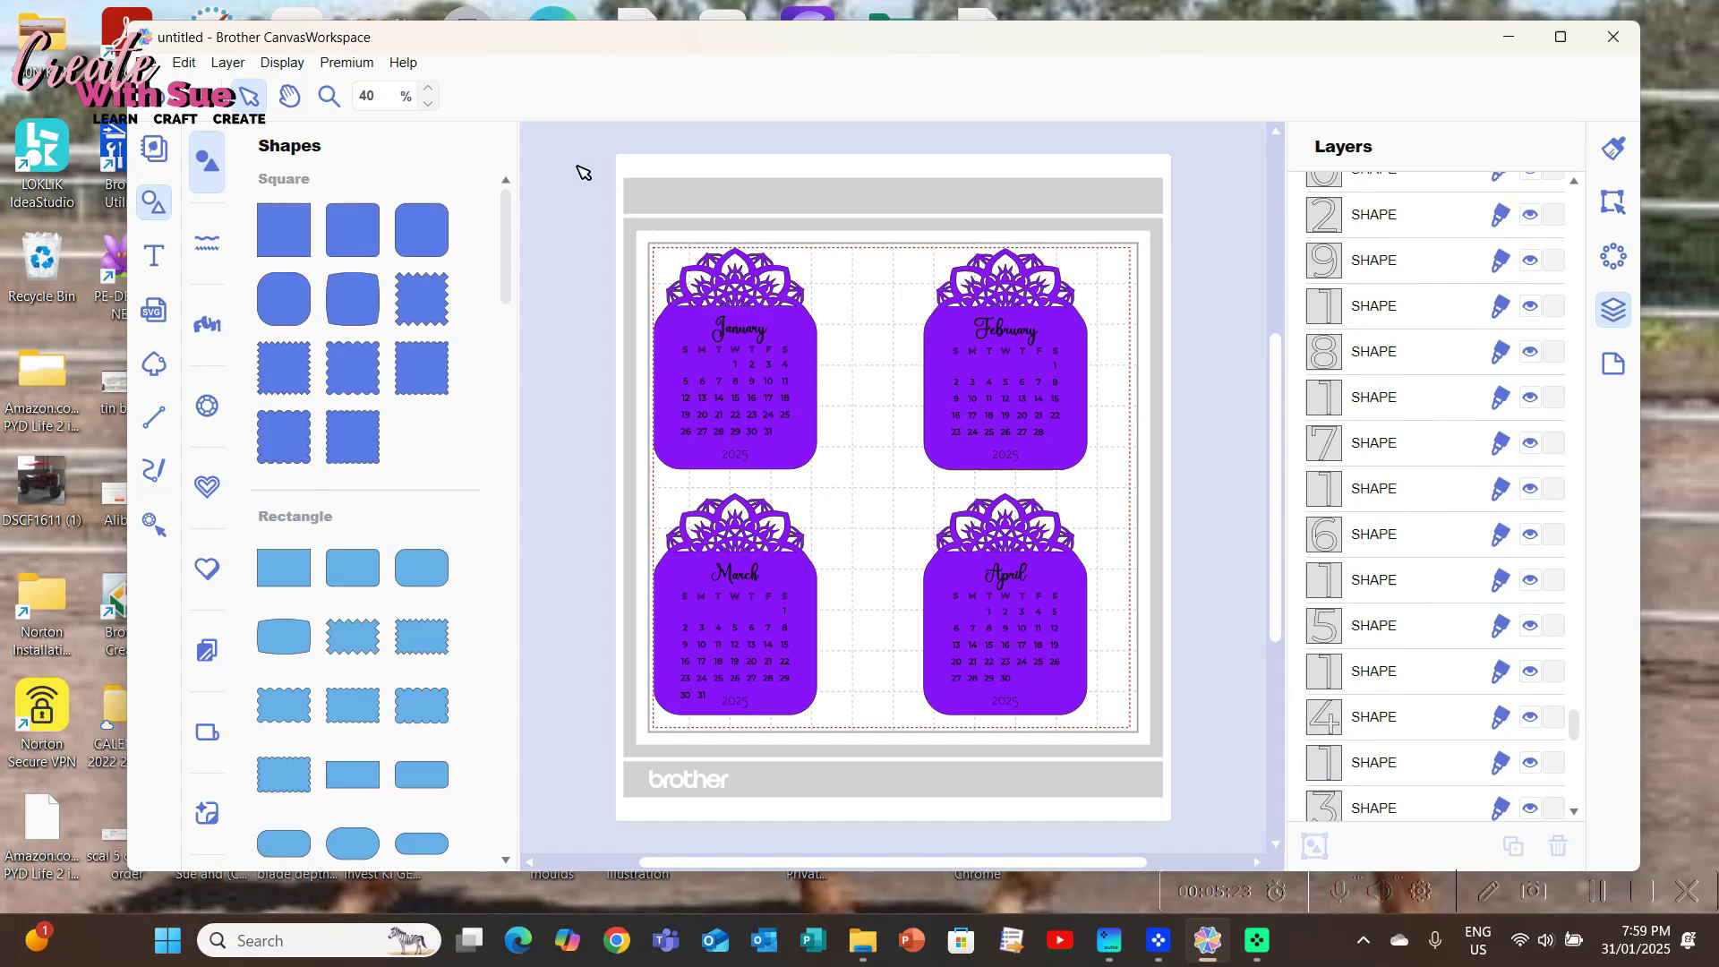
{"action": "left_click_drag", "start_coordinate": [580, 161], "coordinate": [859, 491]}
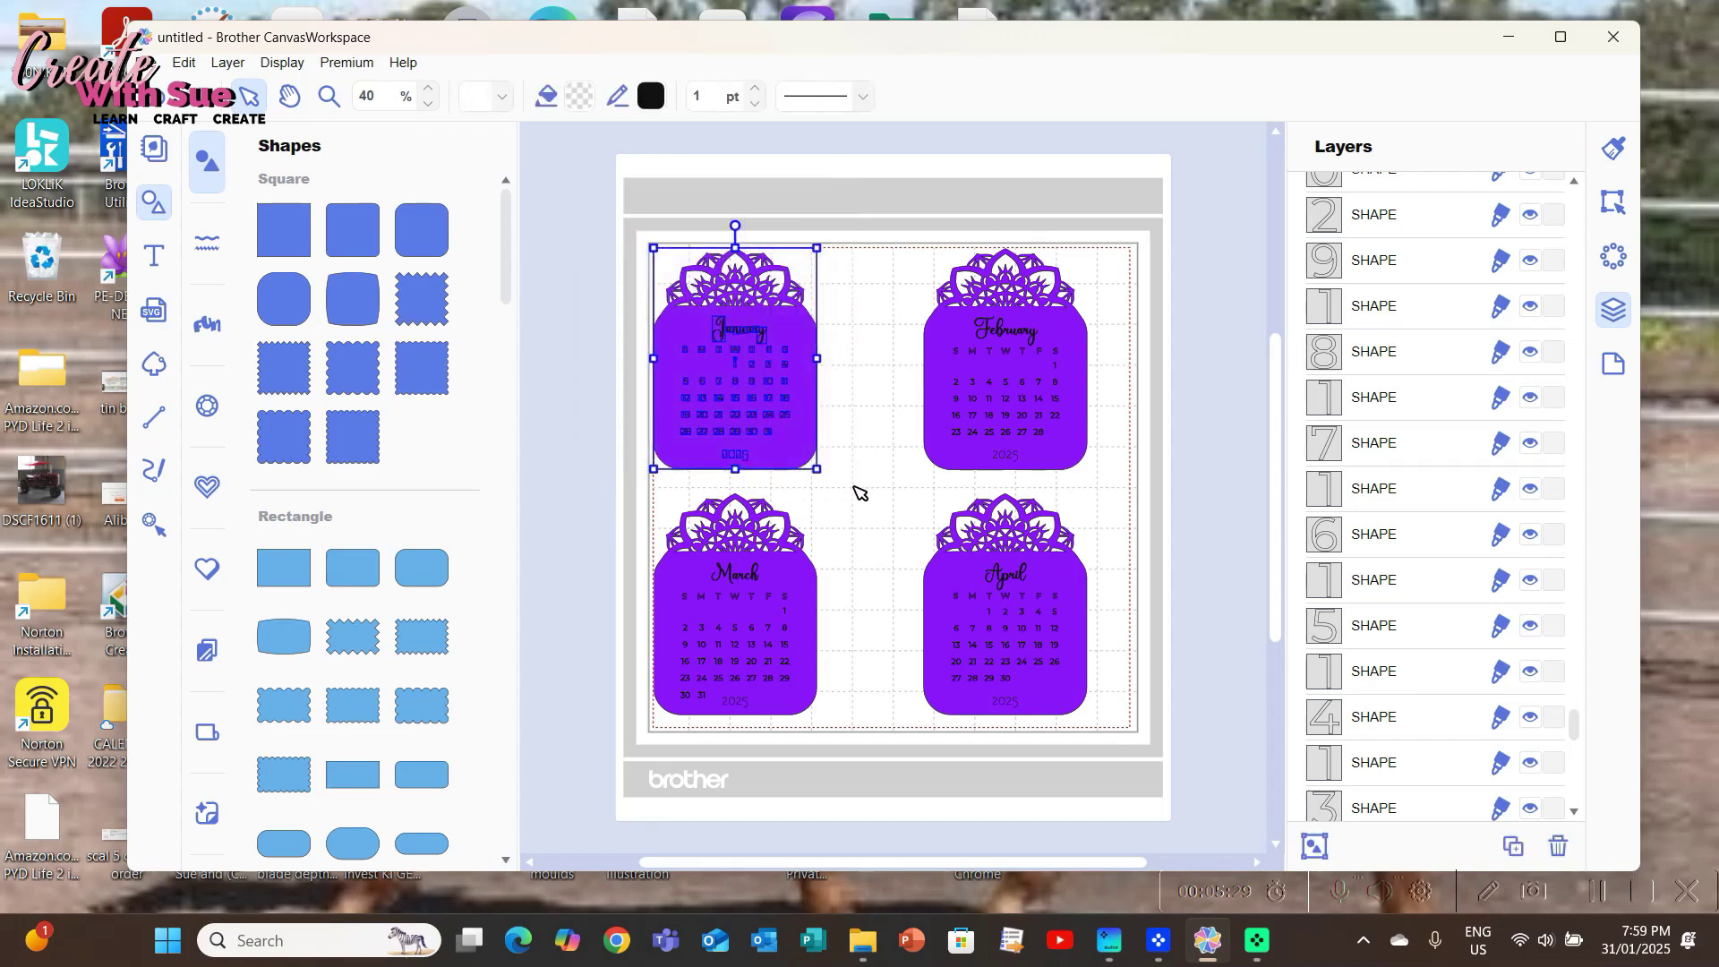
{"action": "left_click_drag", "start_coordinate": [1574, 721], "coordinate": [1617, 354]}
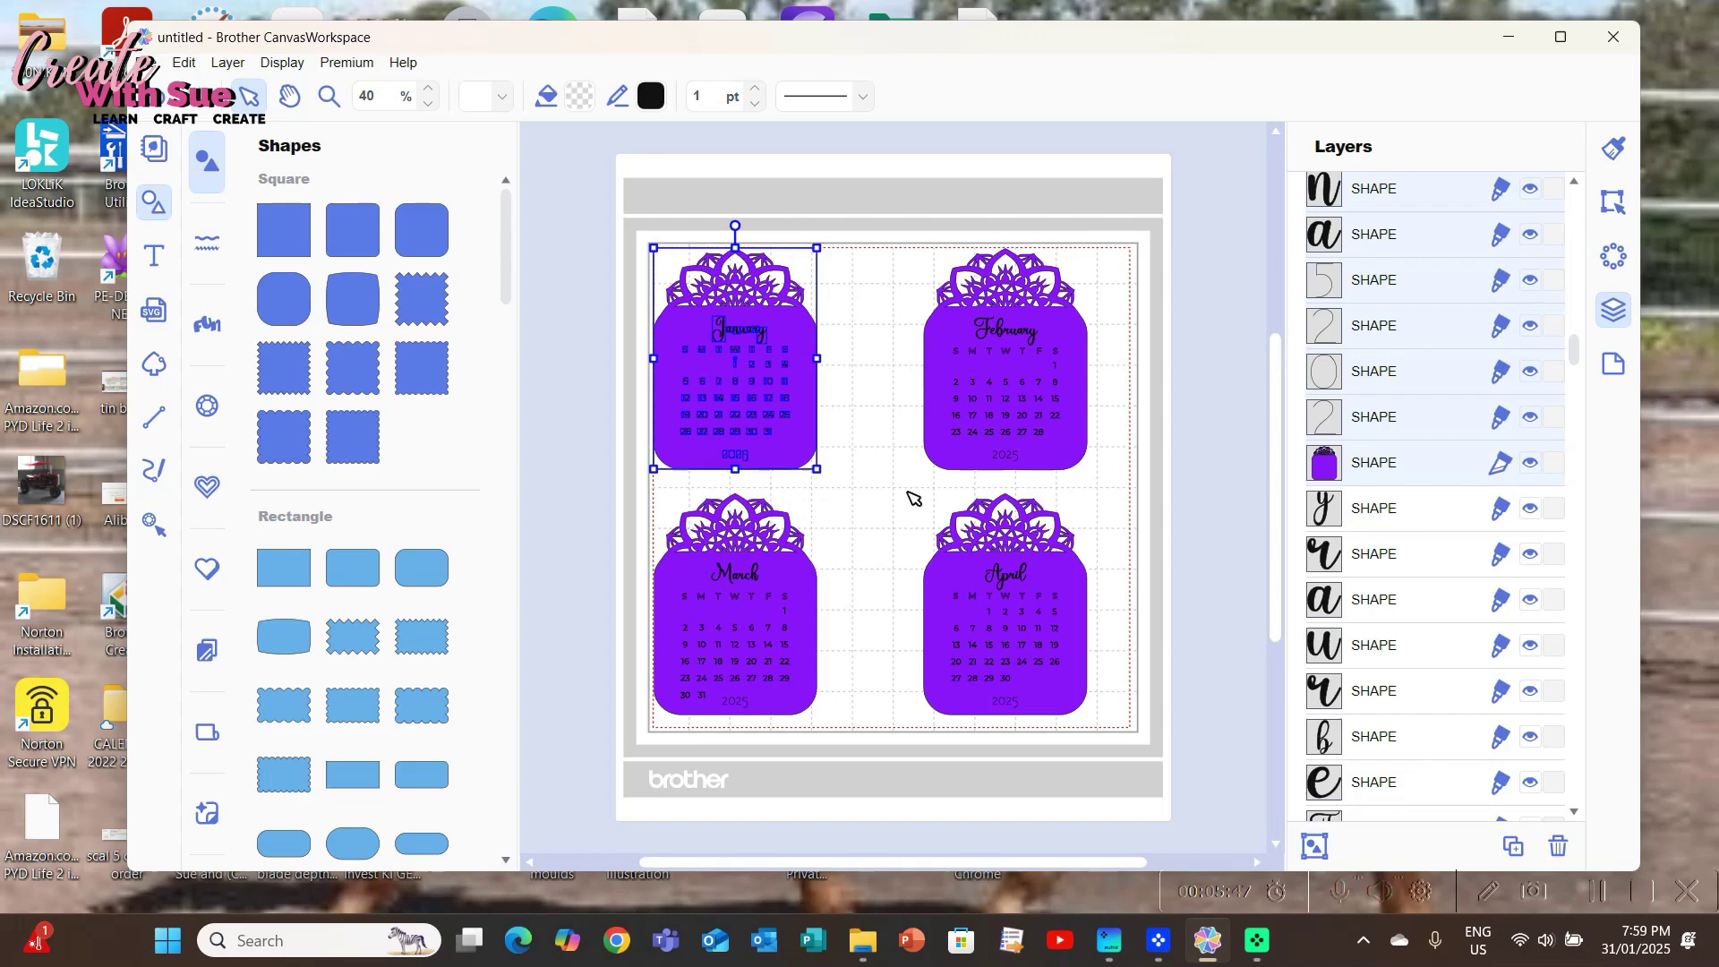
{"action": "left_click", "coordinate": [227, 63]}
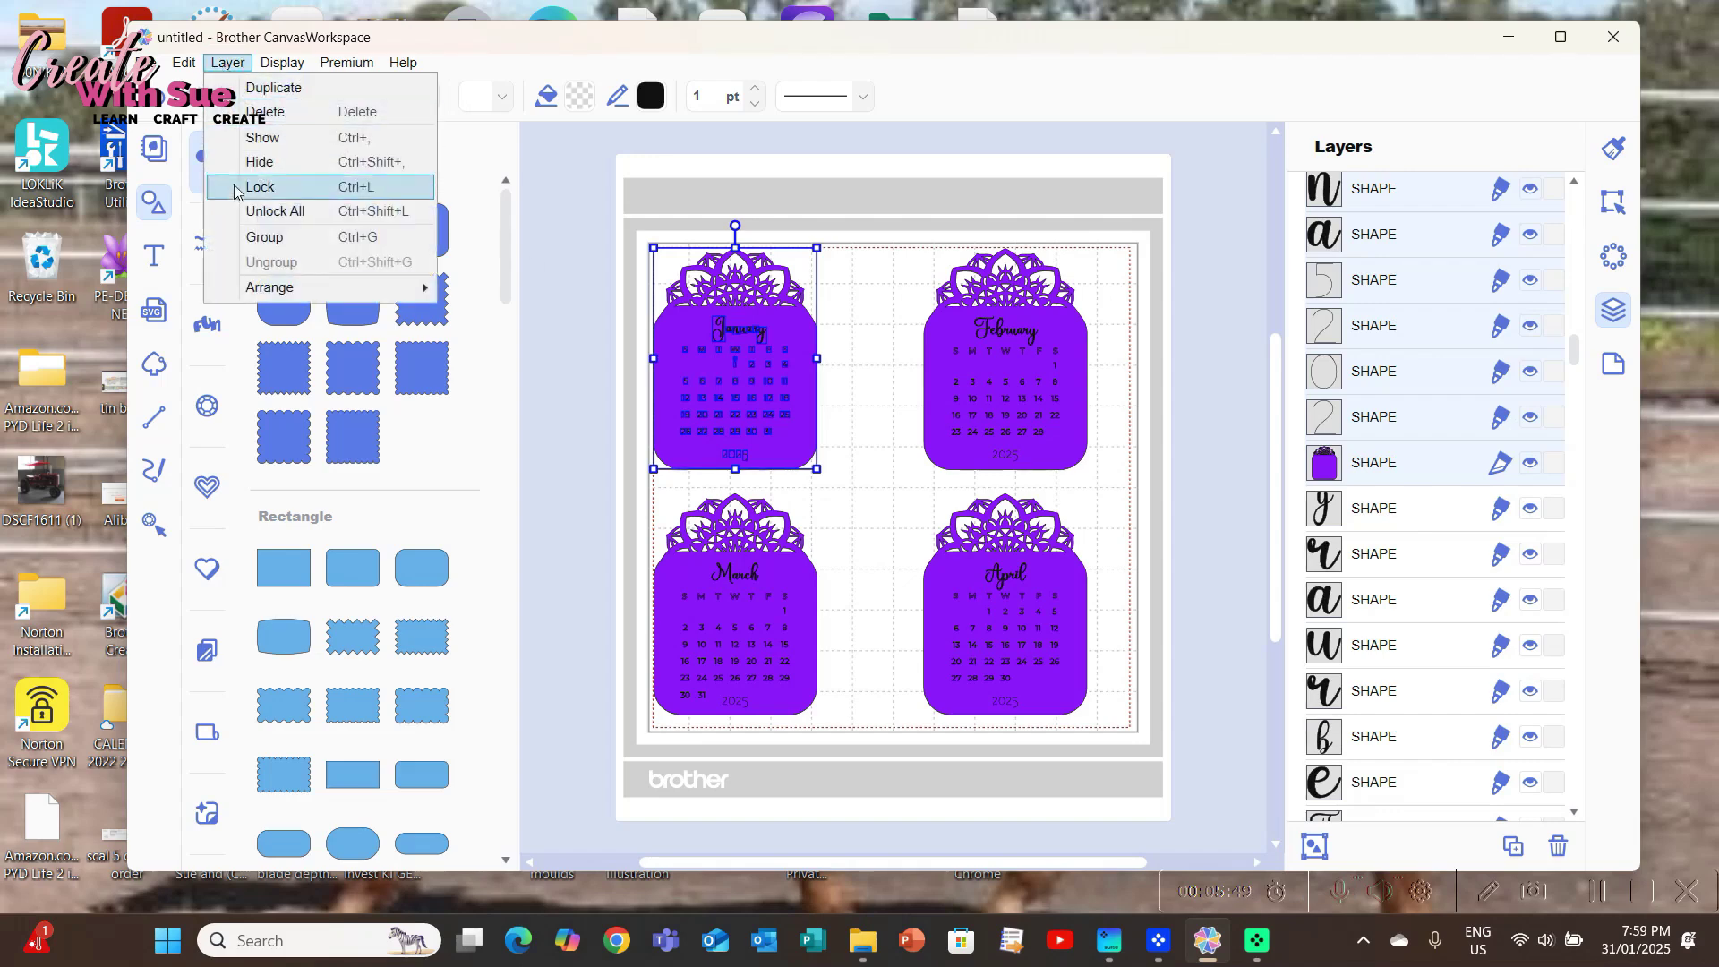
{"action": "left_click", "coordinate": [273, 242]}
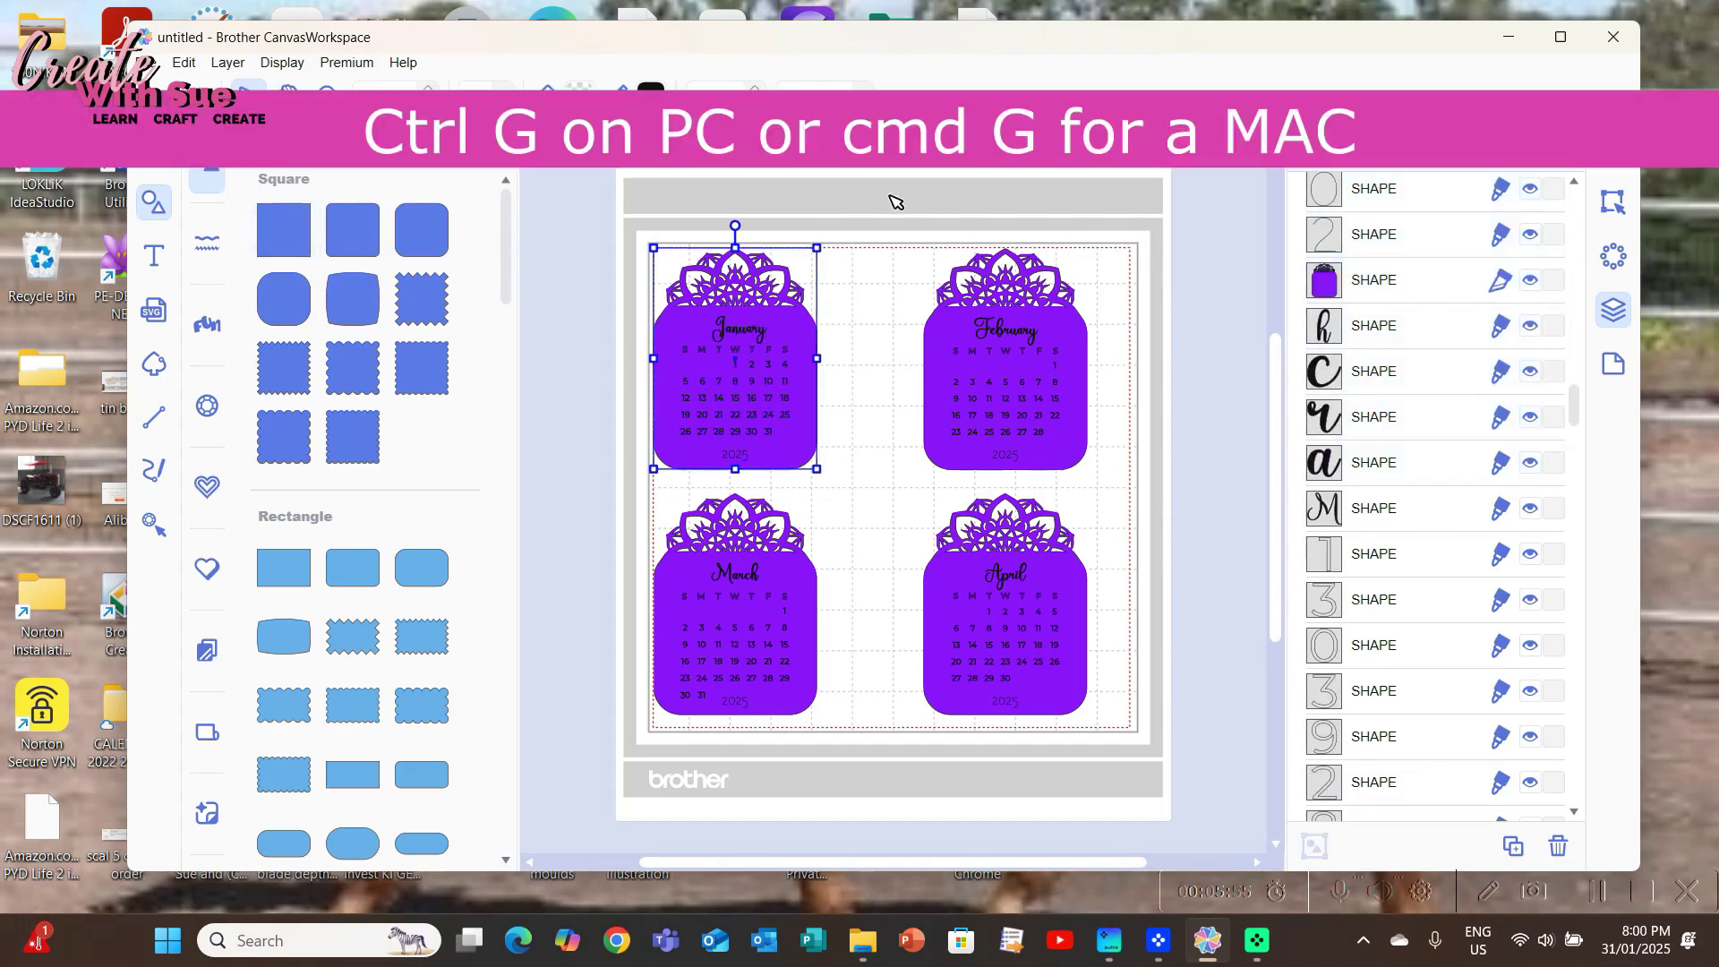
Group the shapes of the February, March and April calendars, making a separate group for each month.
{"action": "left_click", "coordinate": [889, 208]}
{"action": "left_click_drag", "start_coordinate": [889, 207], "coordinate": [1094, 479]}
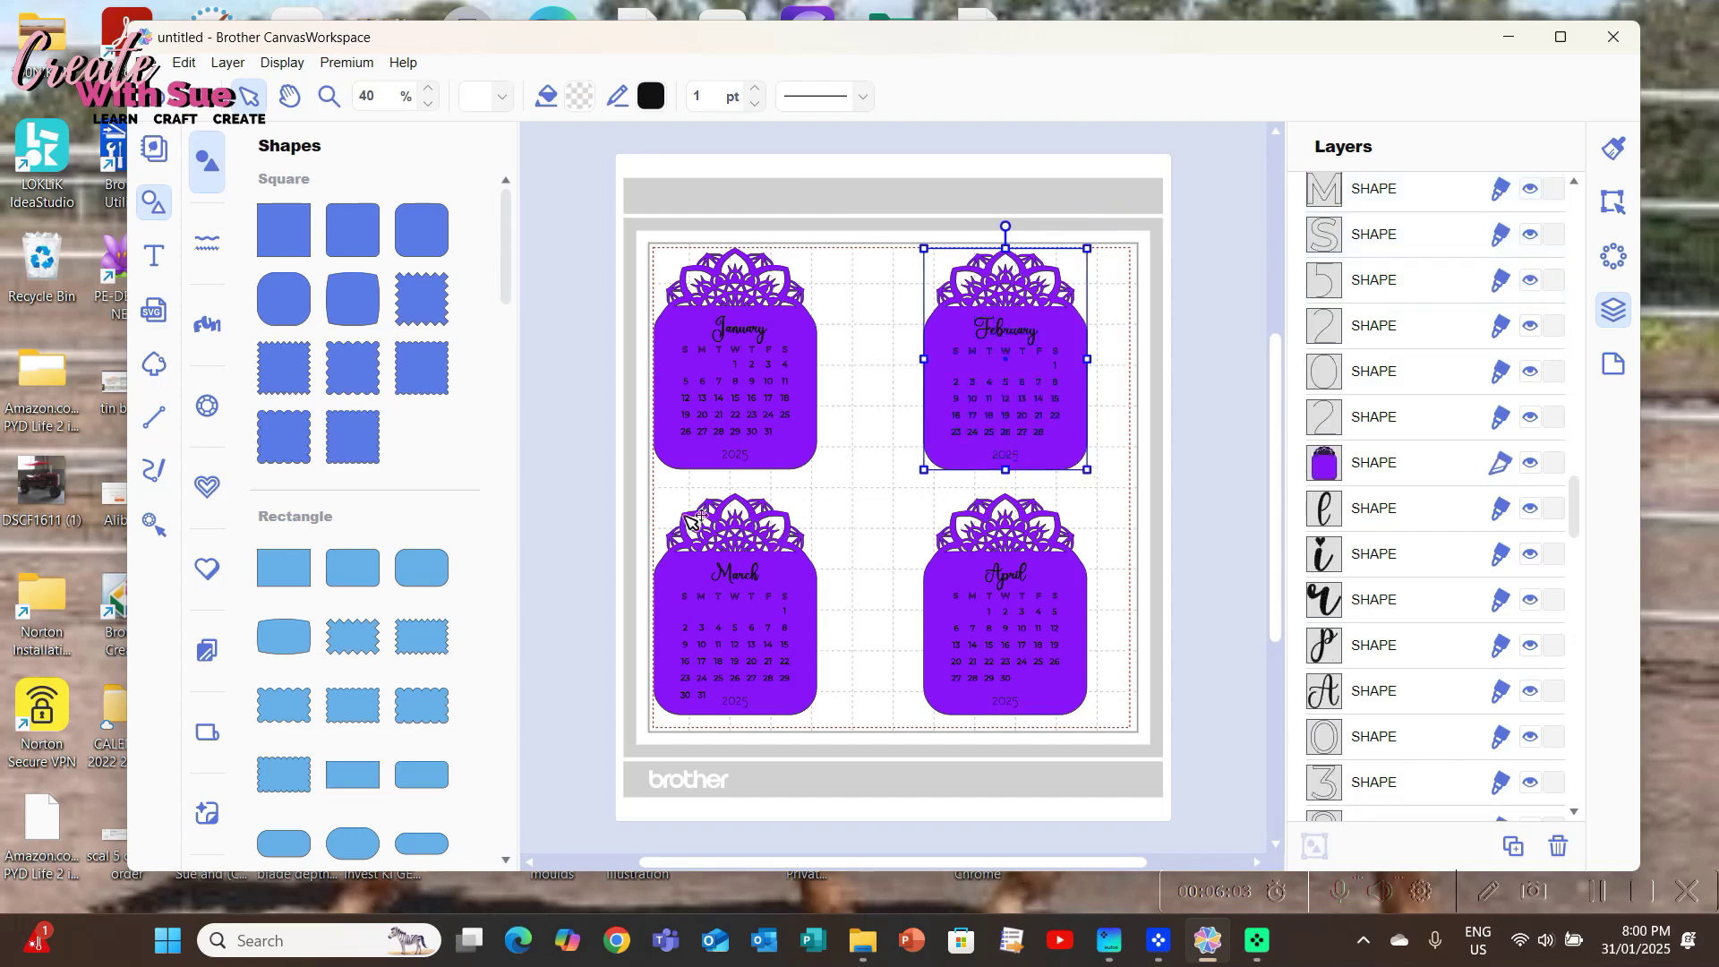
{"action": "left_click_drag", "start_coordinate": [606, 484], "coordinate": [842, 734]}
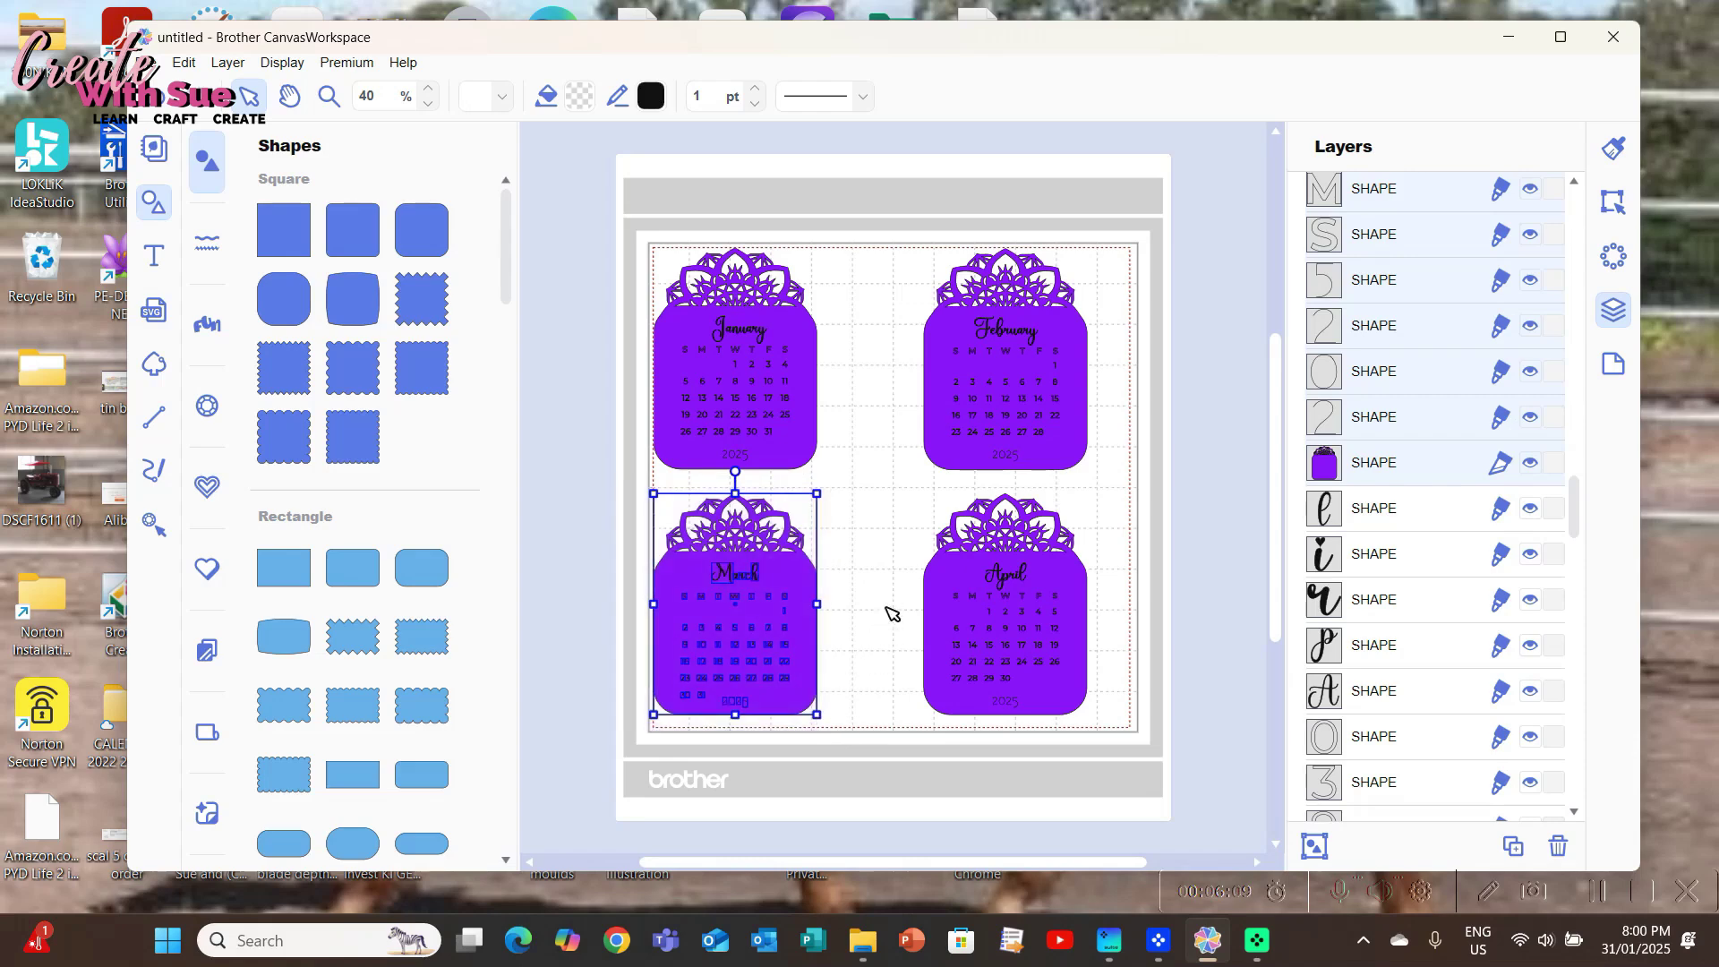
{"action": "key", "text": "ctrl+g"}
{"action": "left_click_drag", "start_coordinate": [903, 493], "coordinate": [1126, 753]}
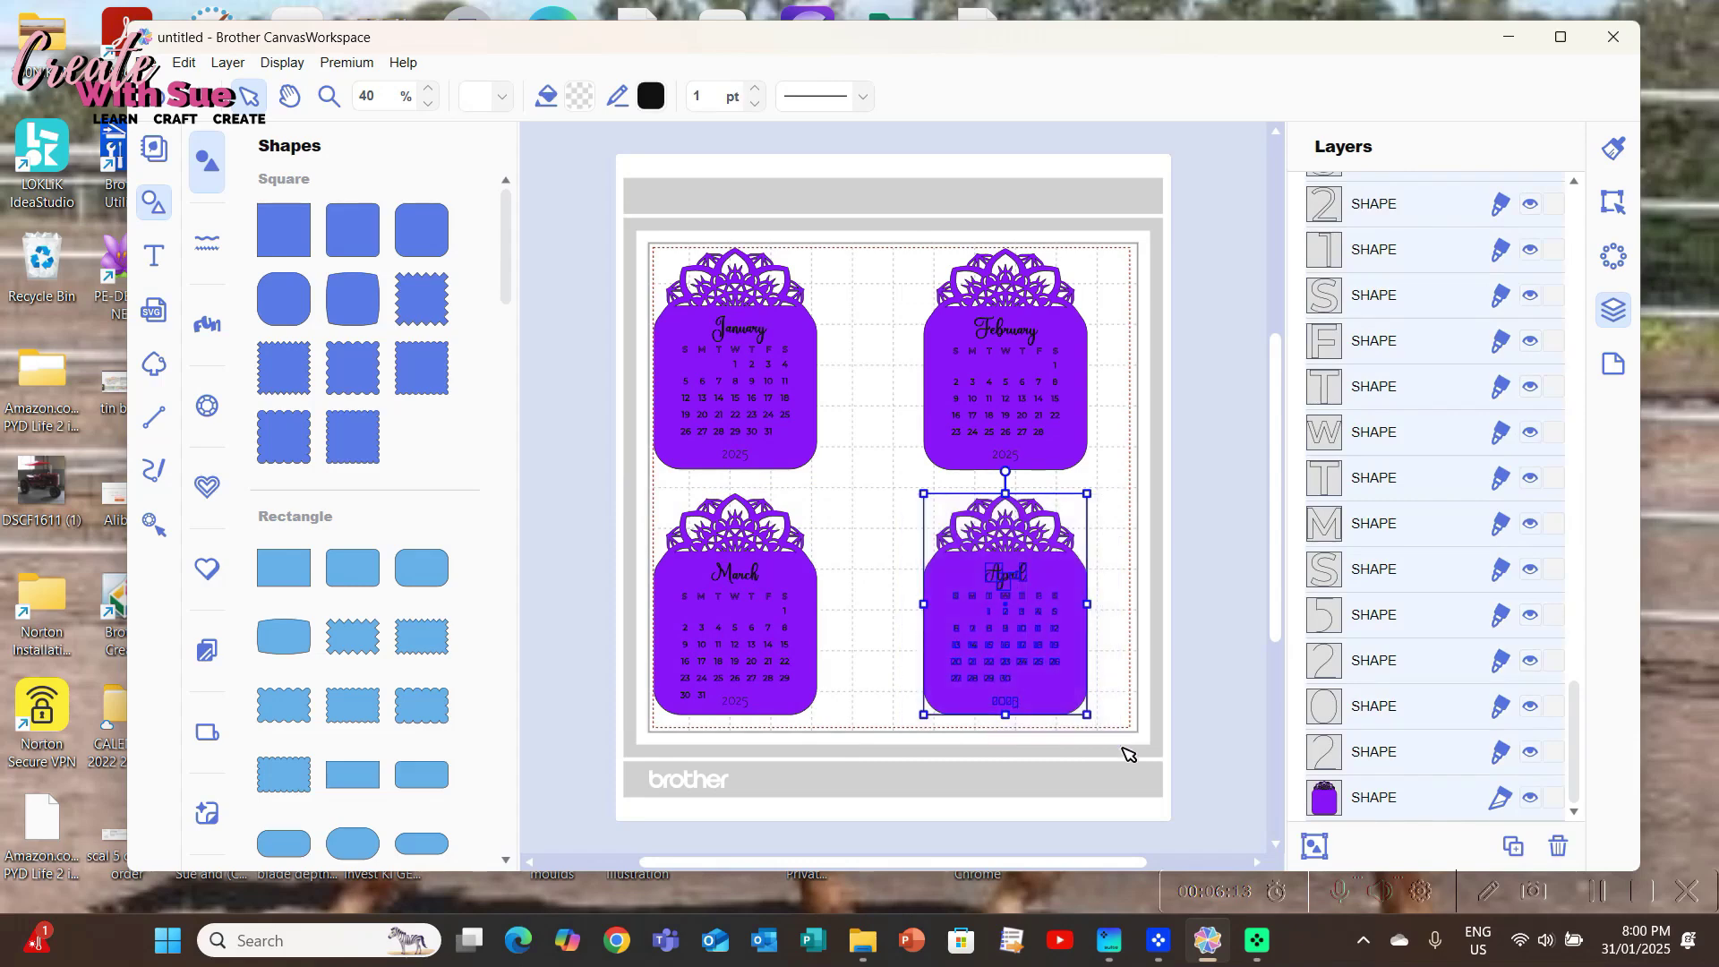
{"action": "key", "text": "ctrl+g"}
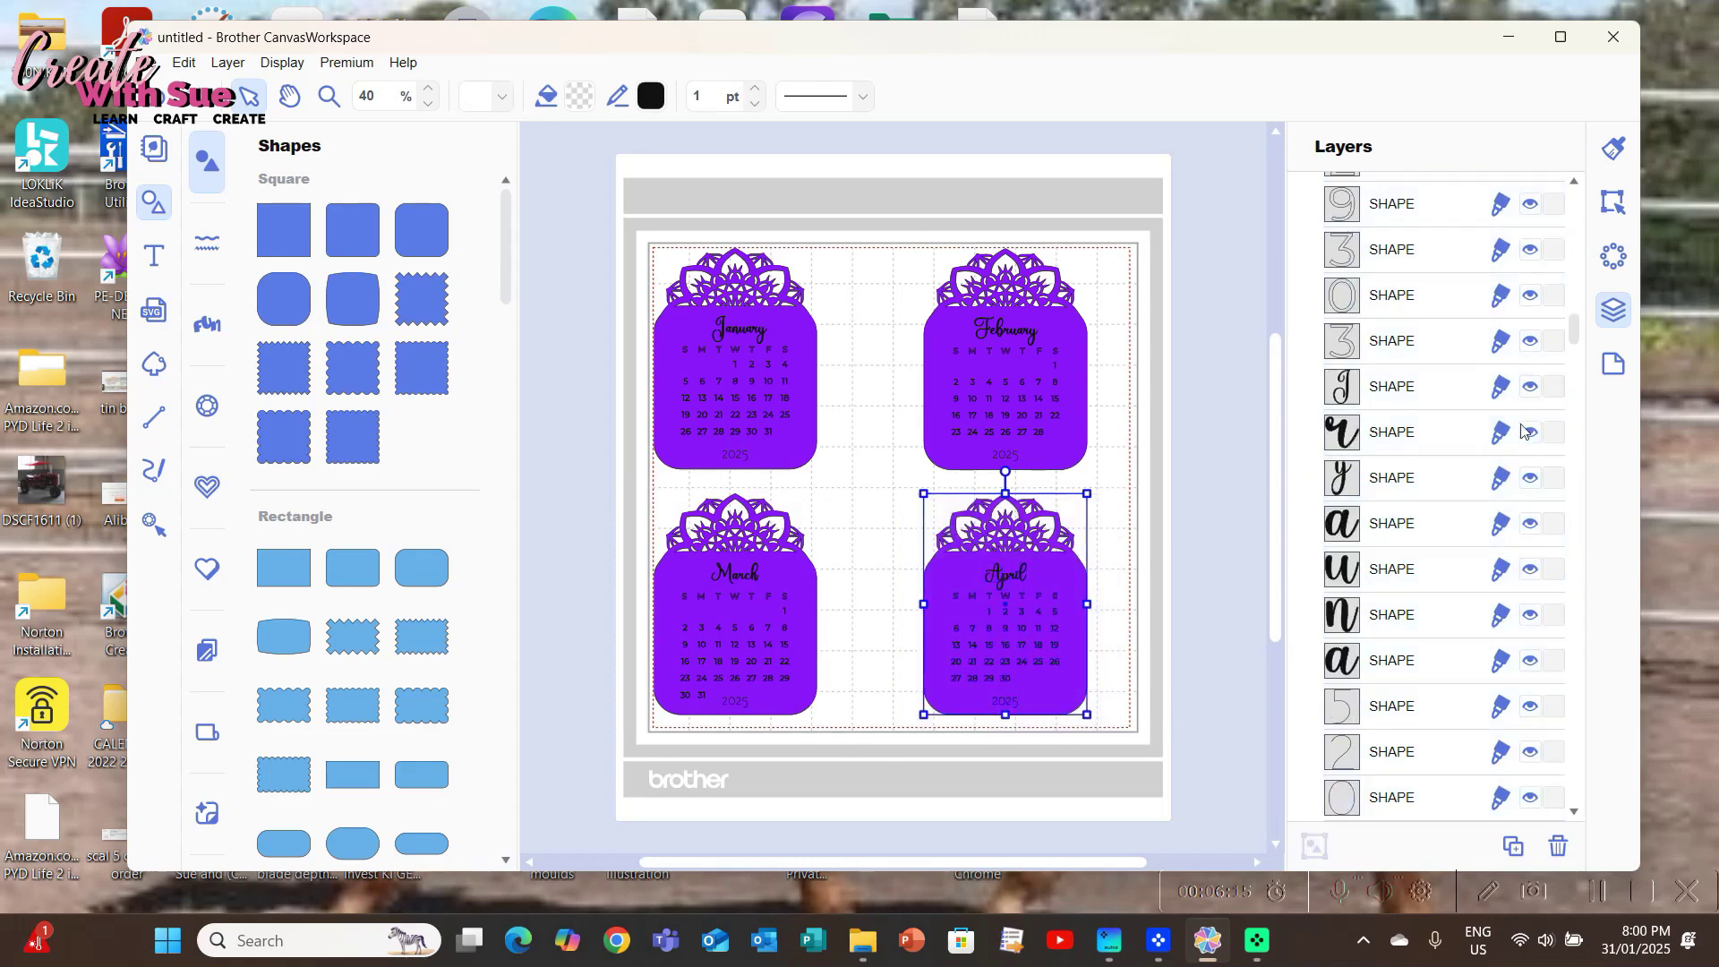
Collapse the expanded calendar groups in the layer list so each month takes a single group entry.
{"action": "scroll", "coordinate": [1412, 528], "scroll_direction": "up", "scroll_amount": 3}
{"action": "scroll", "coordinate": [1411, 528], "scroll_direction": "up", "scroll_amount": 10}
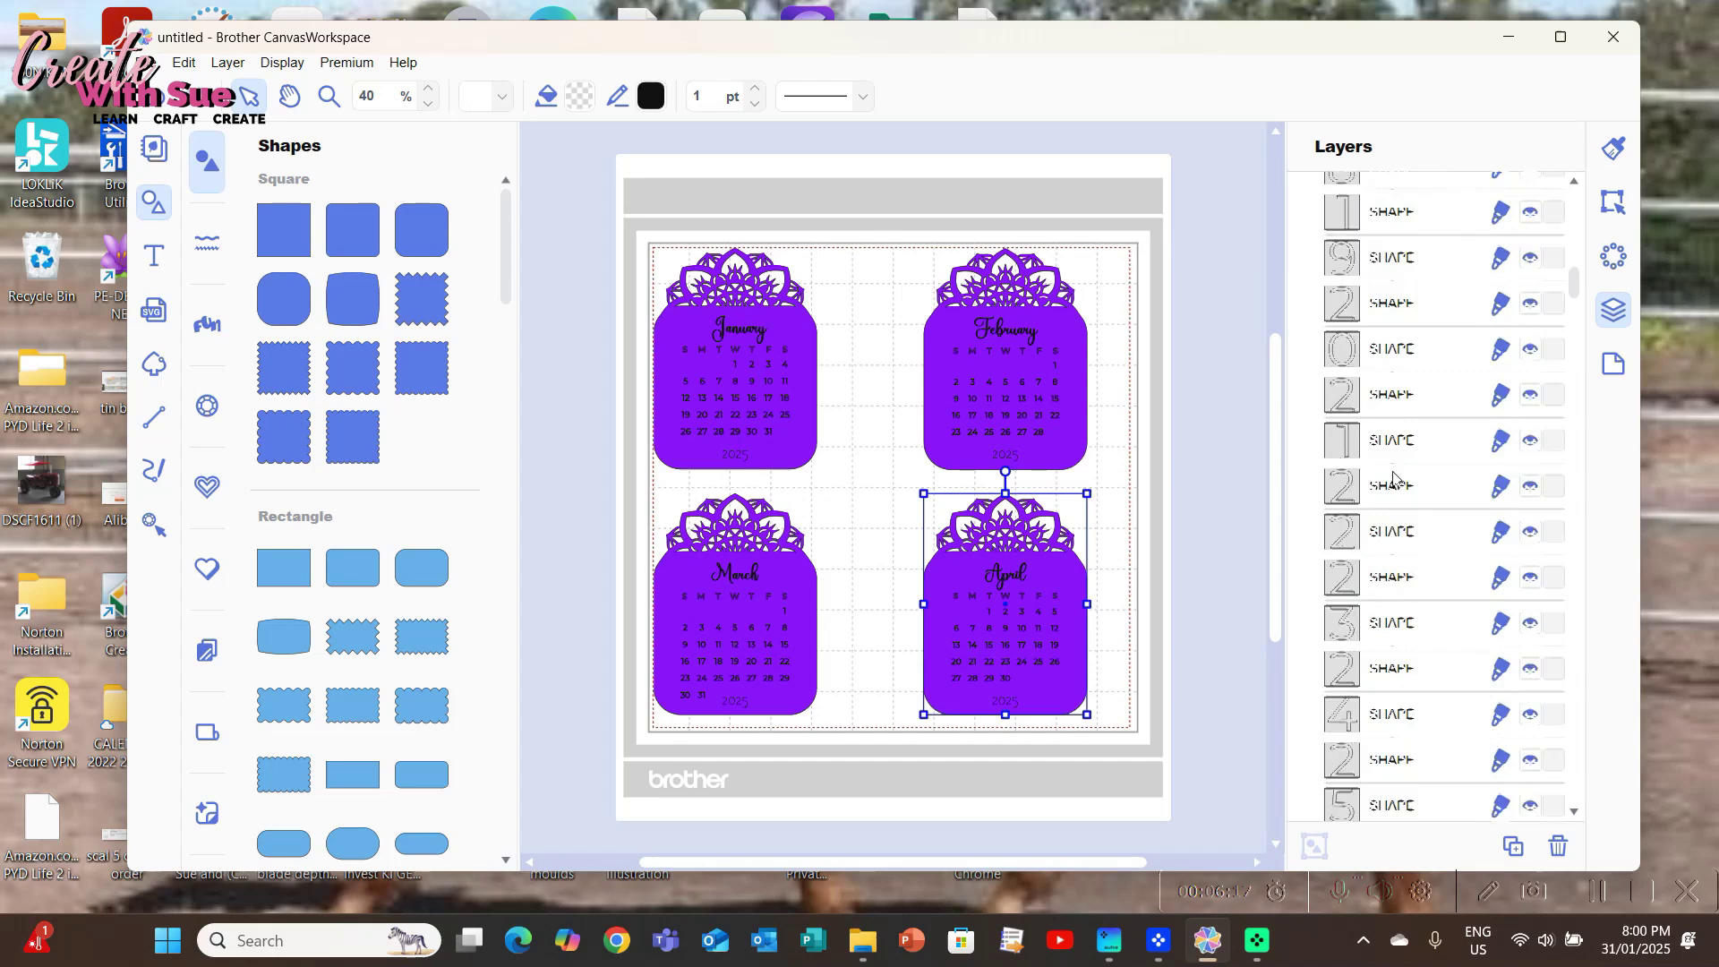
{"action": "scroll", "coordinate": [1411, 452], "scroll_direction": "down", "scroll_amount": 5}
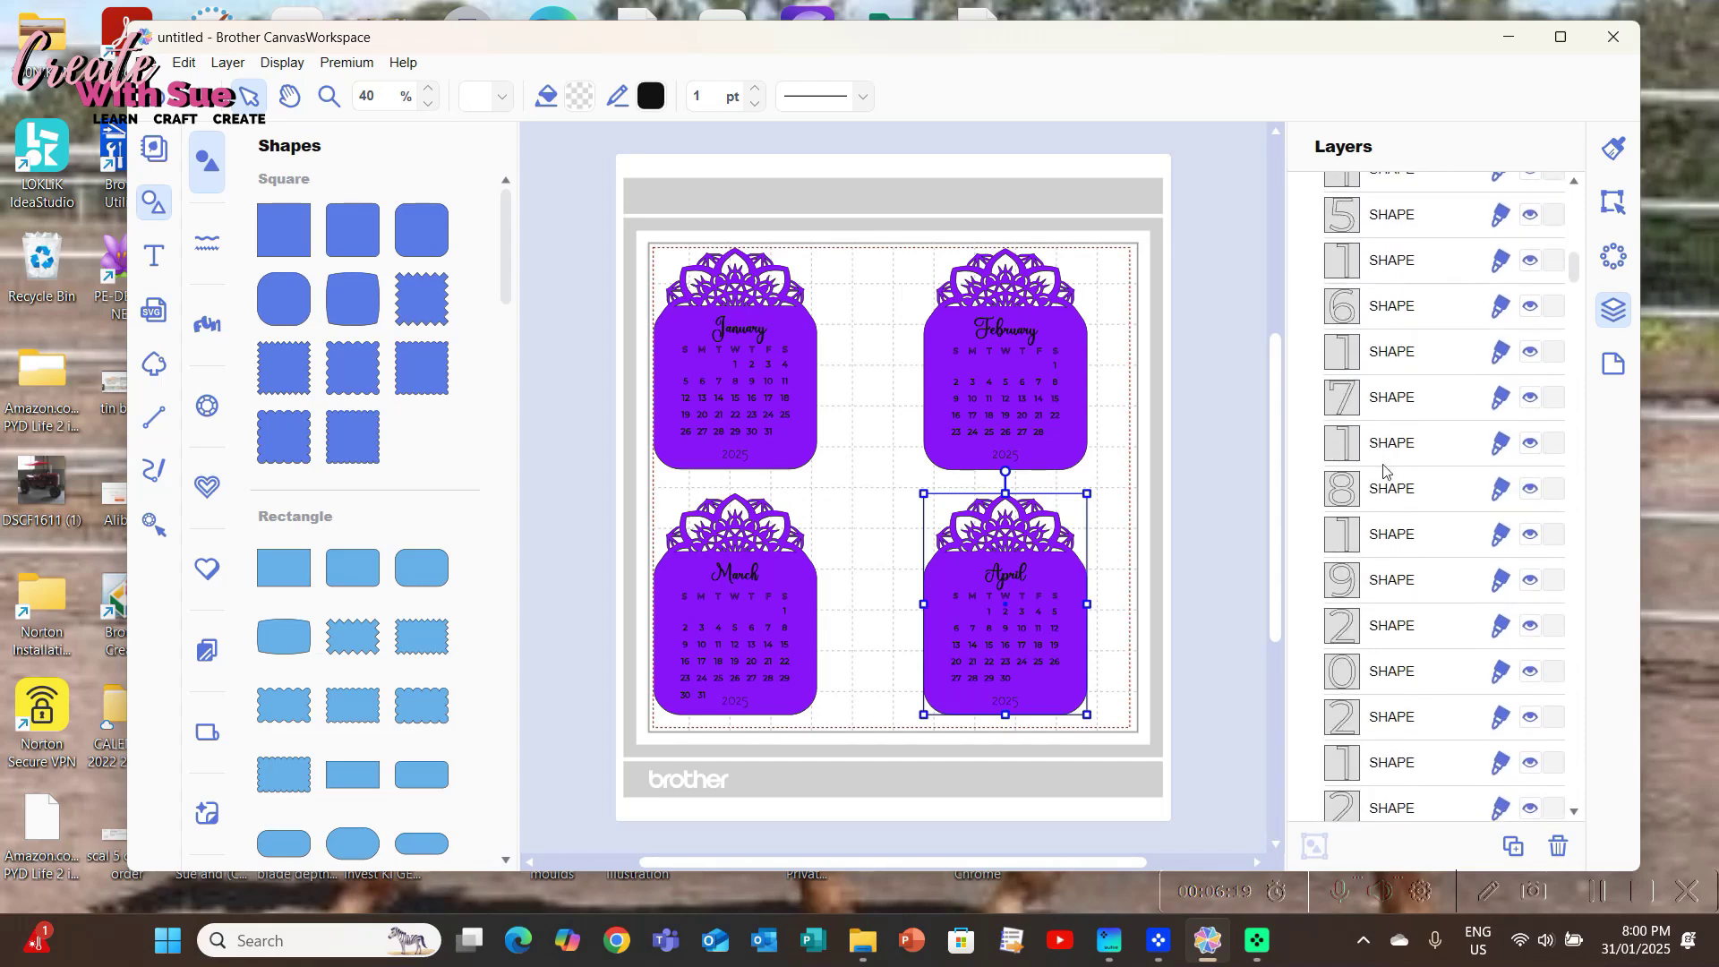
{"action": "left_click_drag", "start_coordinate": [1576, 283], "coordinate": [1554, 658]}
{"action": "left_click", "coordinate": [1294, 457]}
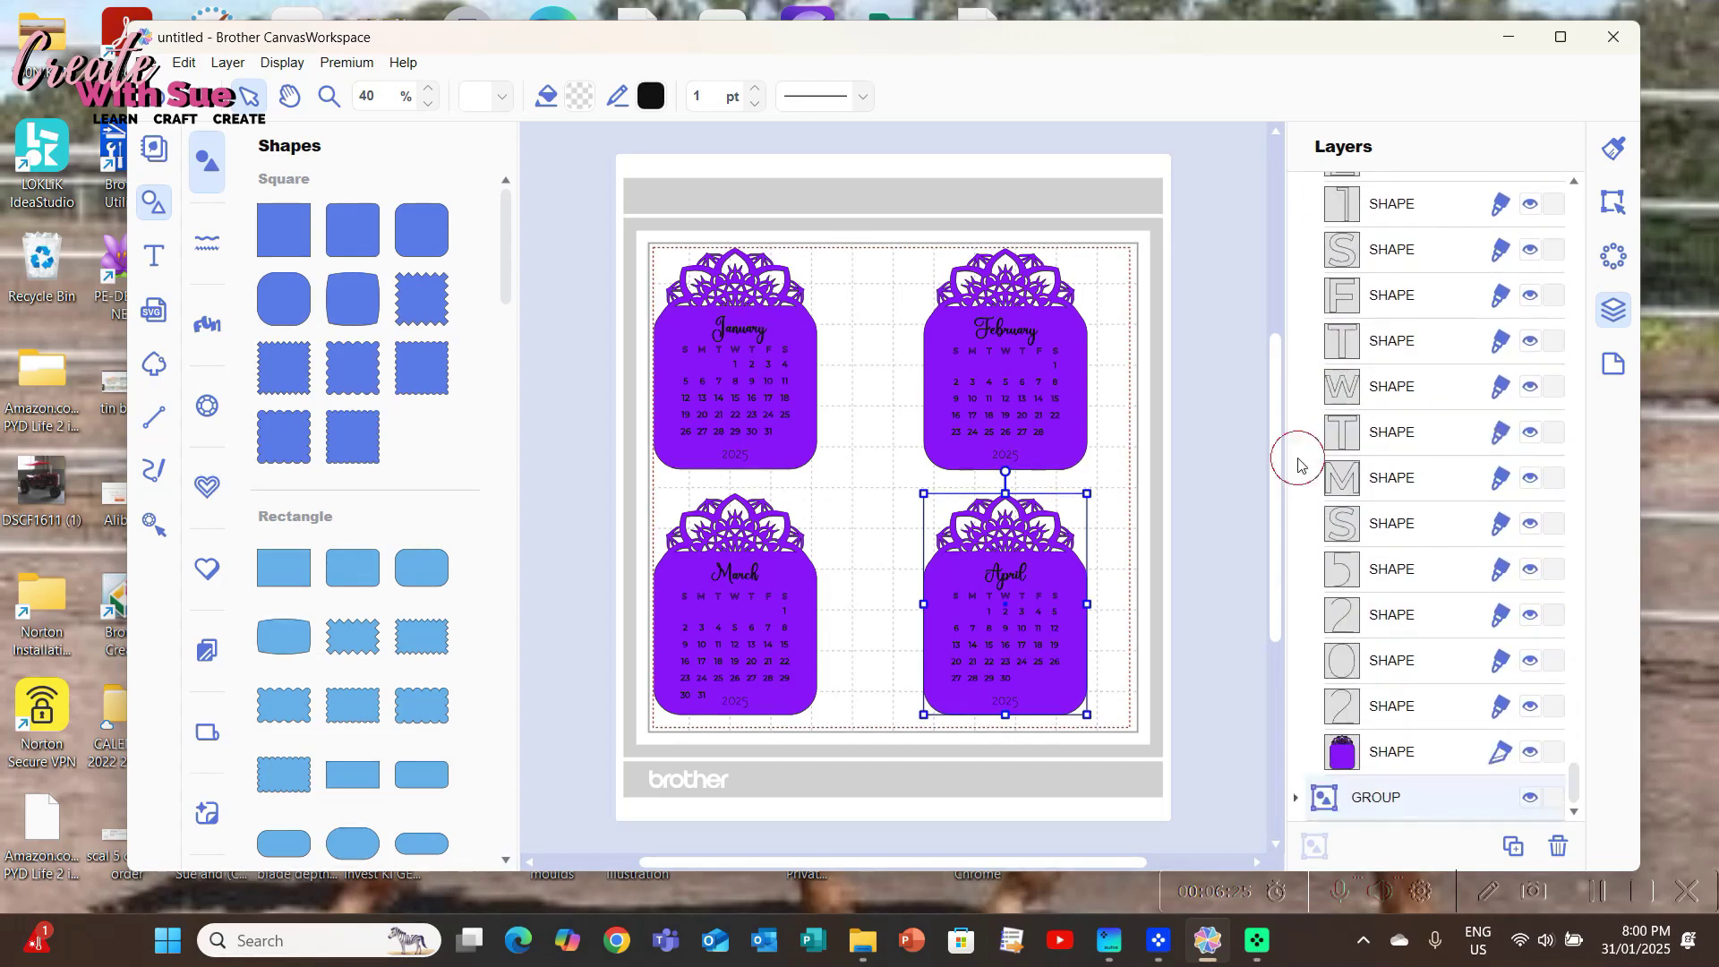
{"action": "left_click_drag", "start_coordinate": [1573, 786], "coordinate": [1554, 441]}
{"action": "left_click", "coordinate": [1294, 472]}
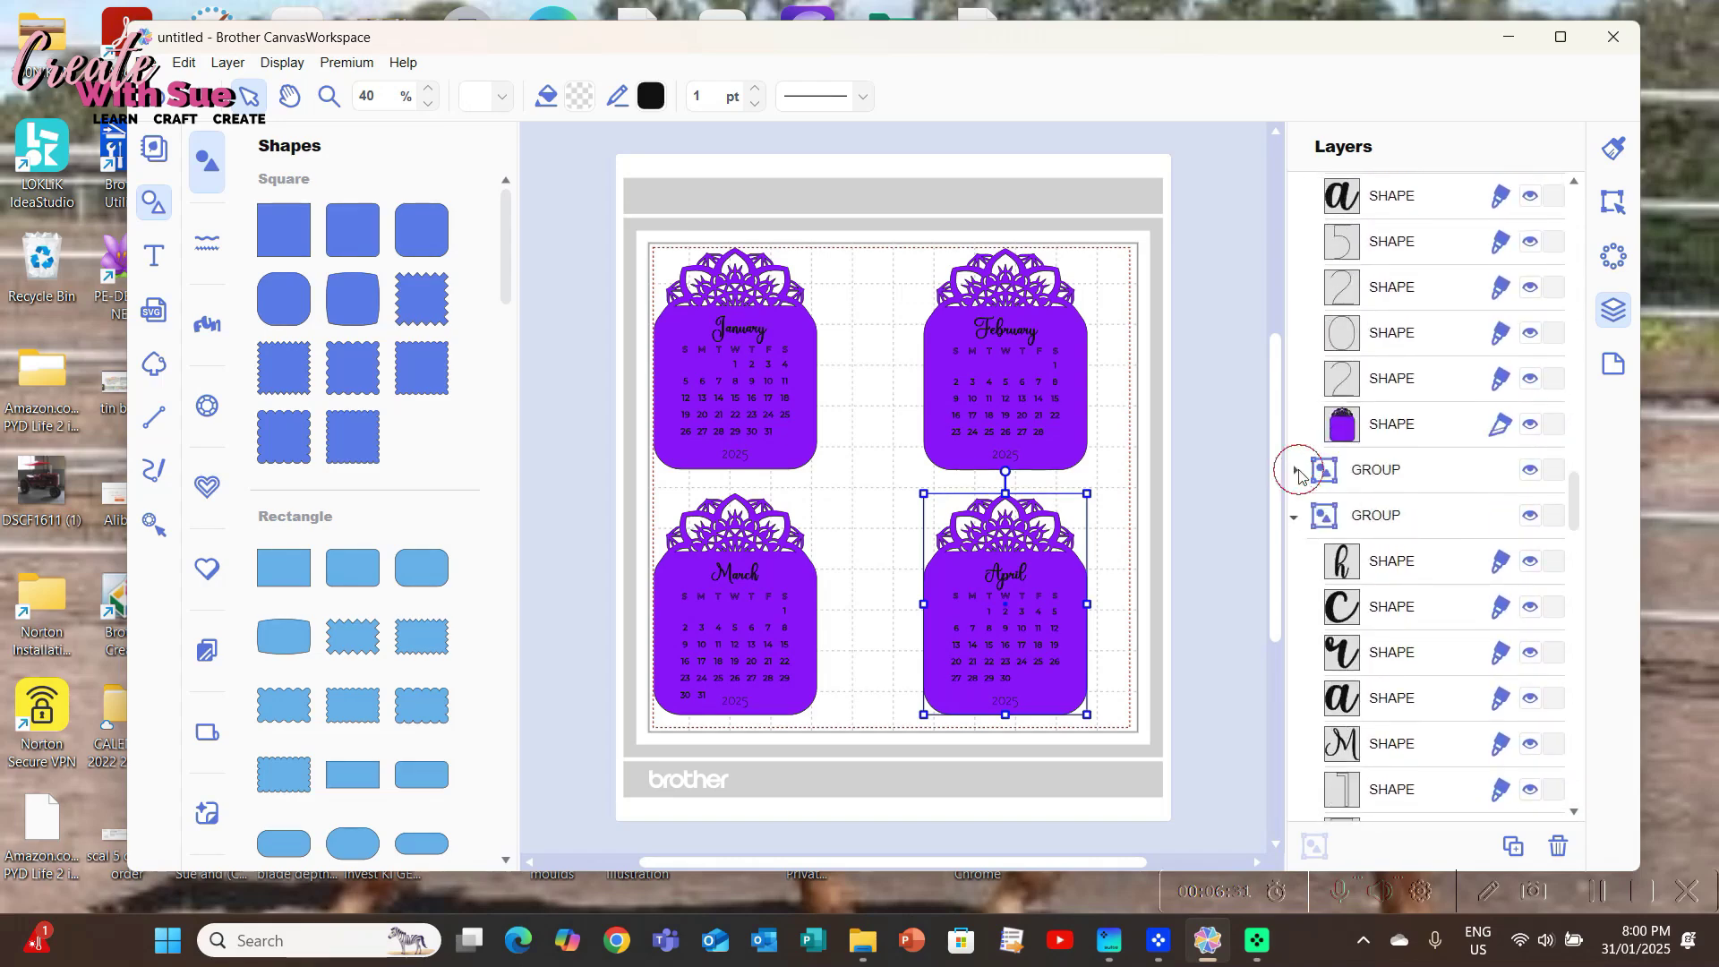
{"action": "left_click", "coordinate": [1294, 517]}
{"action": "scroll", "coordinate": [1346, 419], "scroll_direction": "up", "scroll_amount": 4}
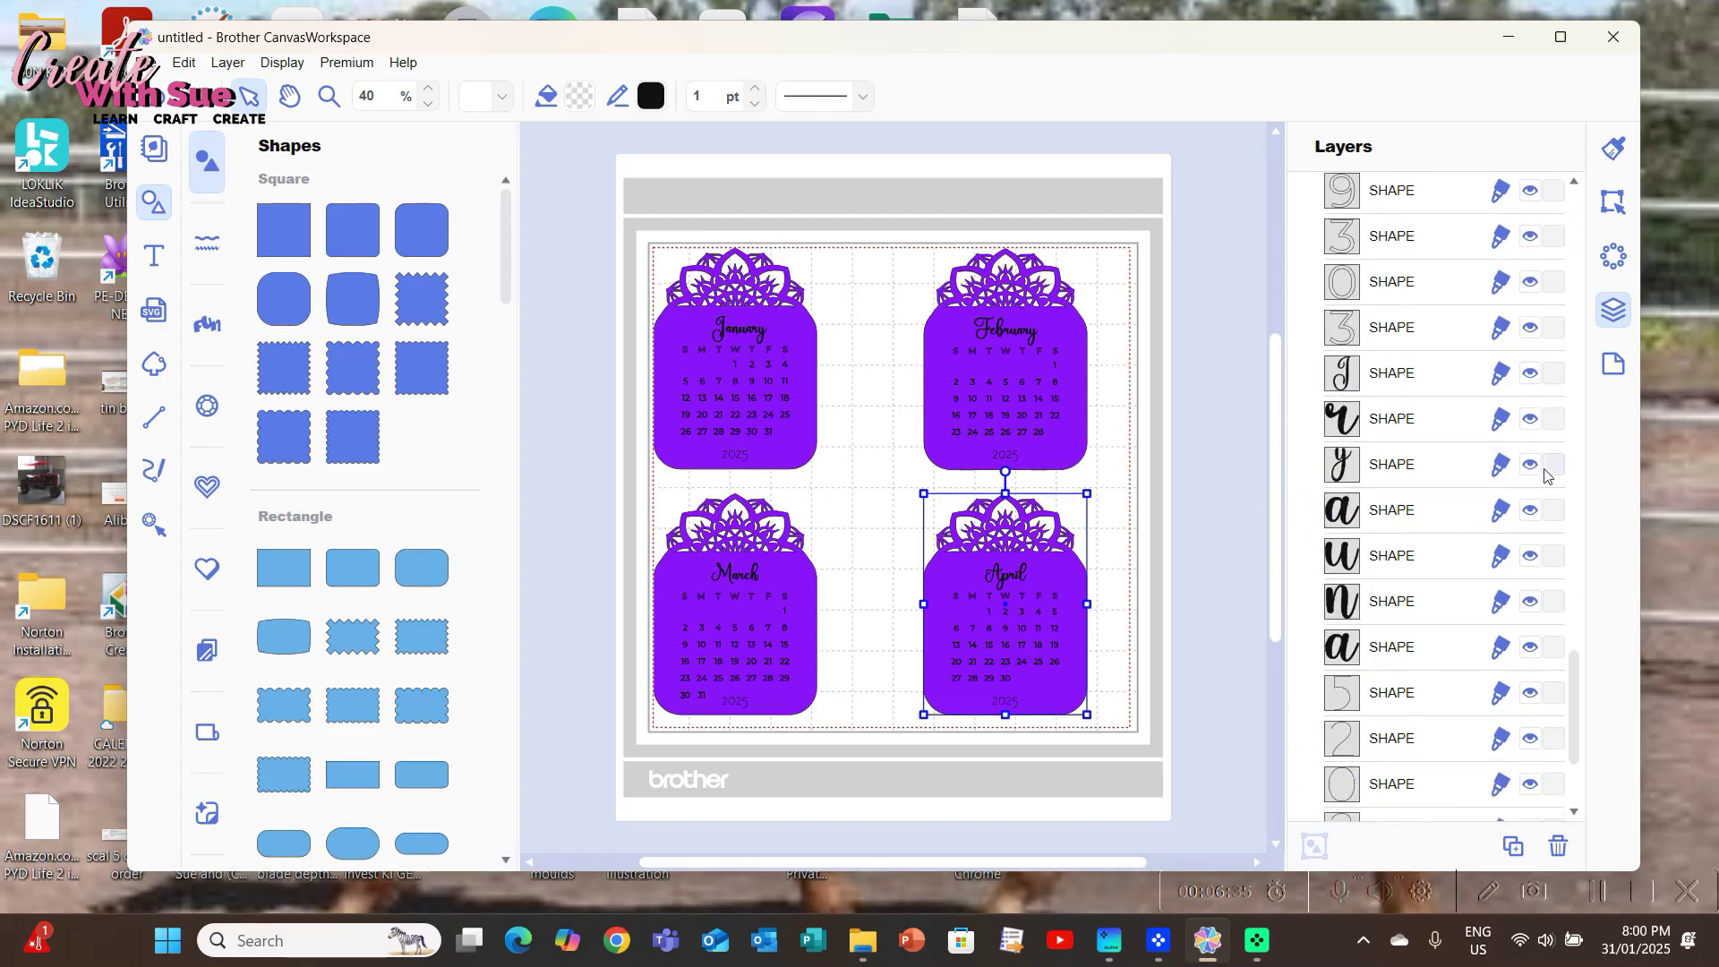
{"action": "left_click", "coordinate": [1573, 697]}
{"action": "scroll", "coordinate": [1330, 226], "scroll_direction": "up", "scroll_amount": 5}
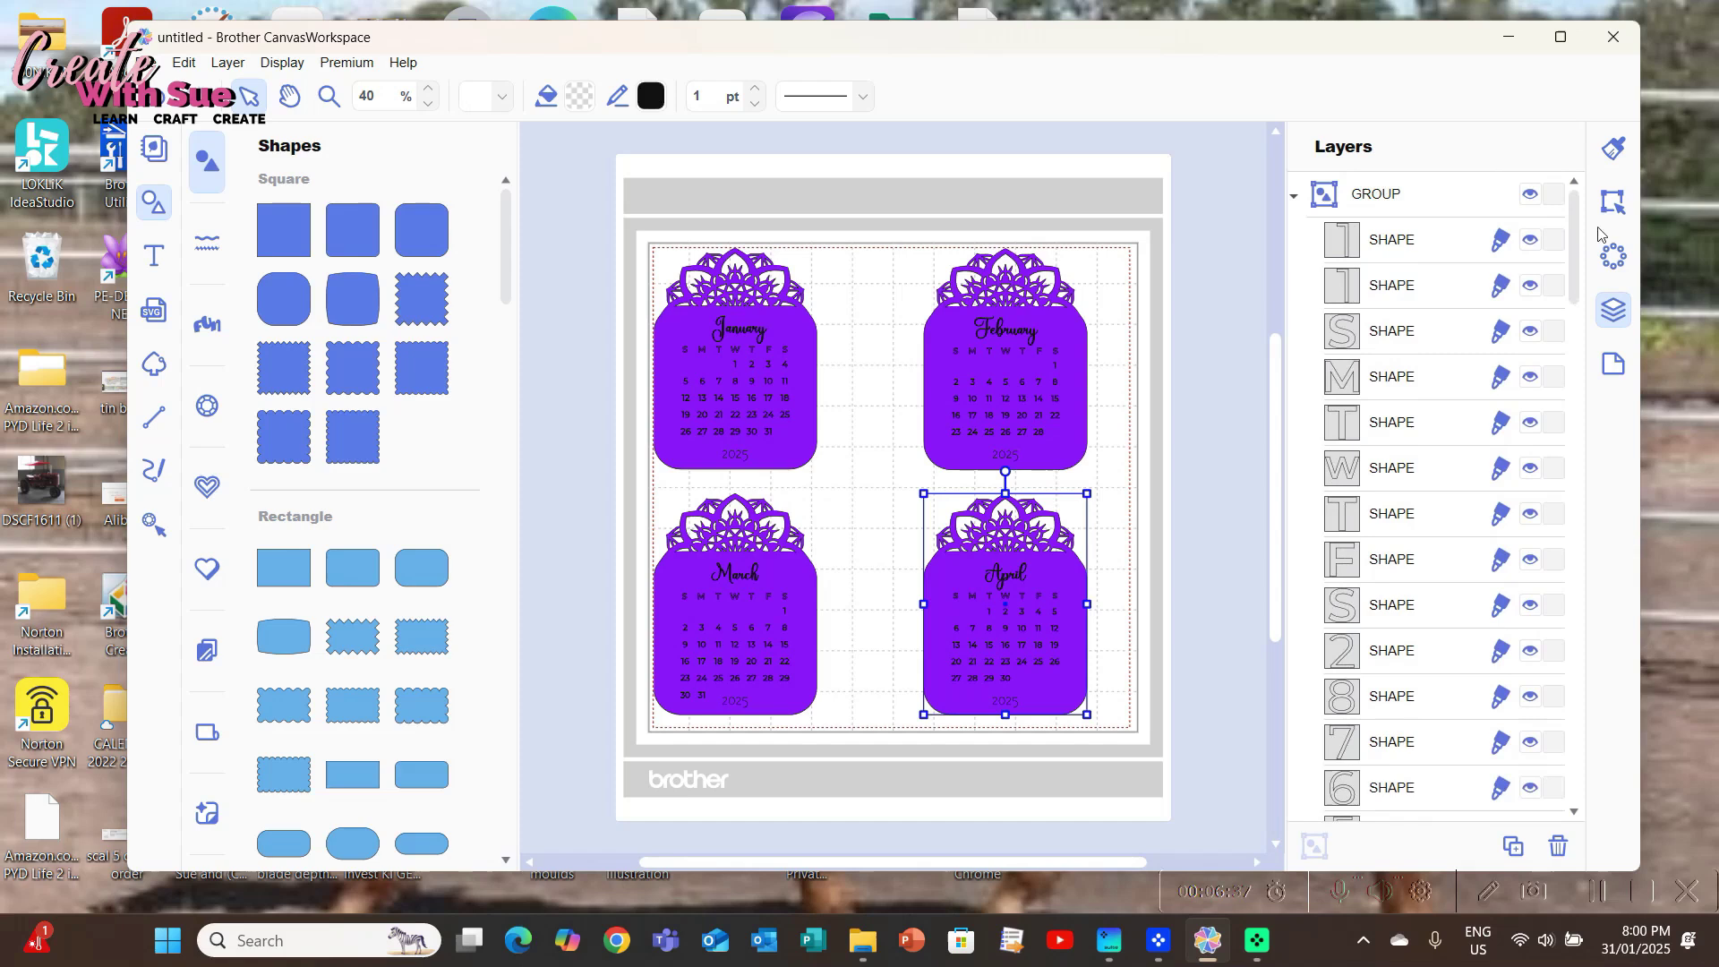
{"action": "left_click", "coordinate": [1293, 197]}
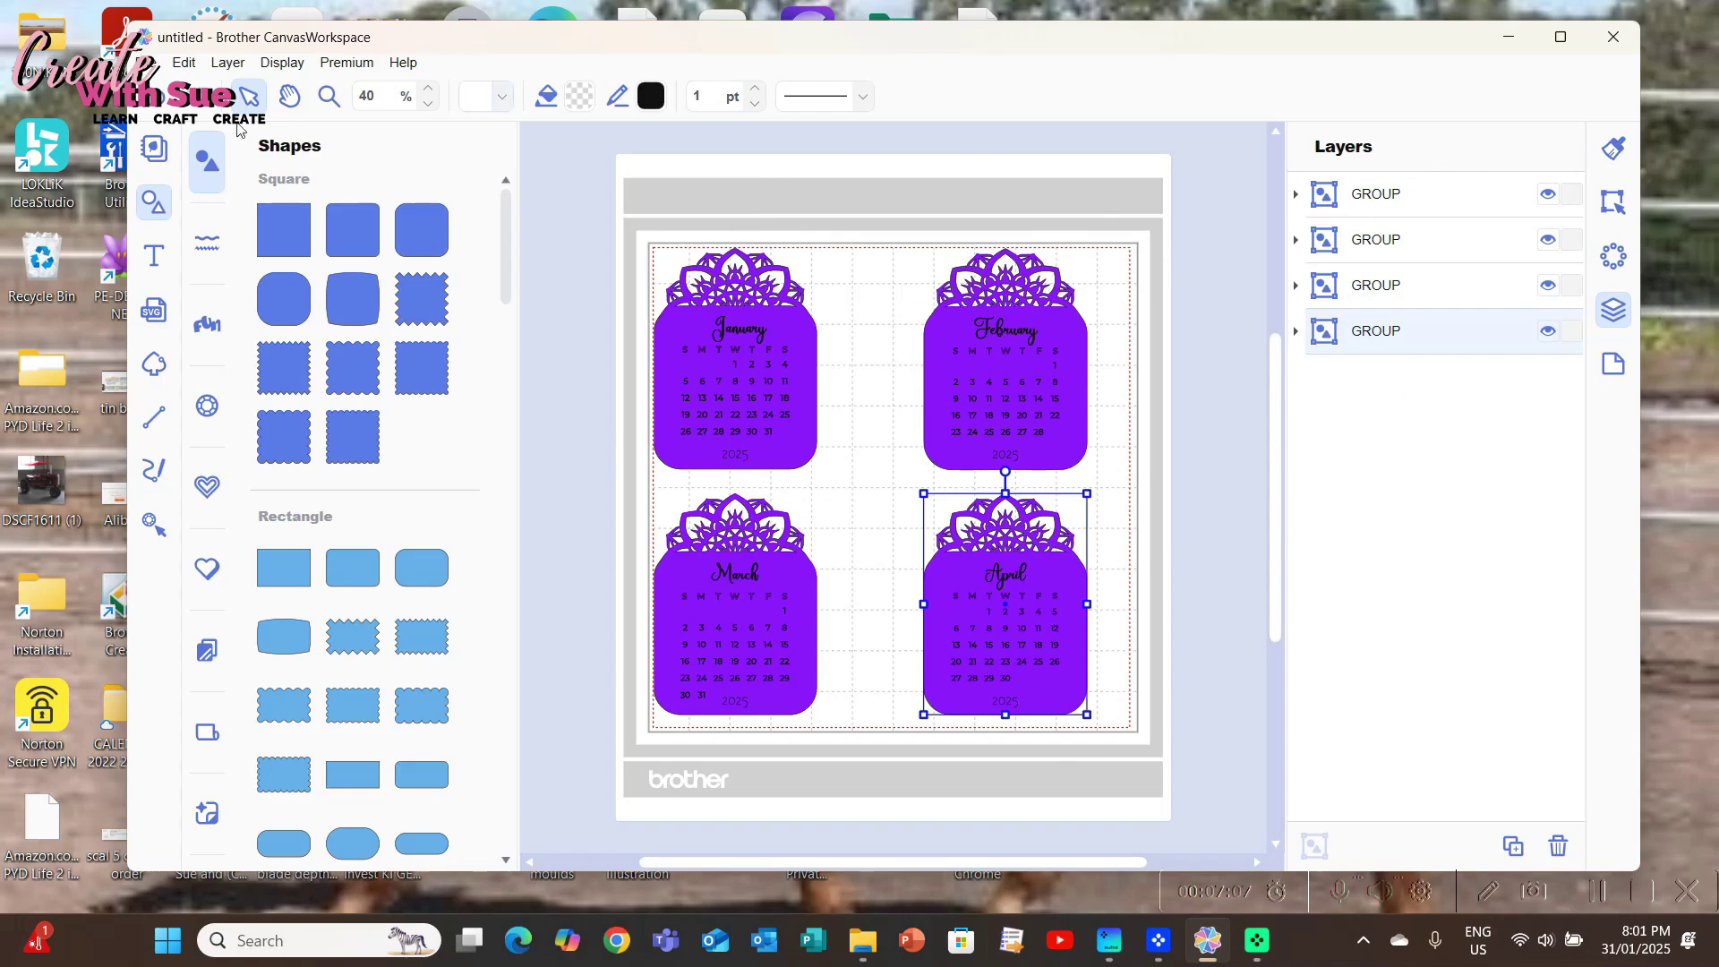
Transfer the grouped calendar design as an FCM file via the Internet and close the transfer dialog.
{"action": "left_click", "coordinate": [148, 62]}
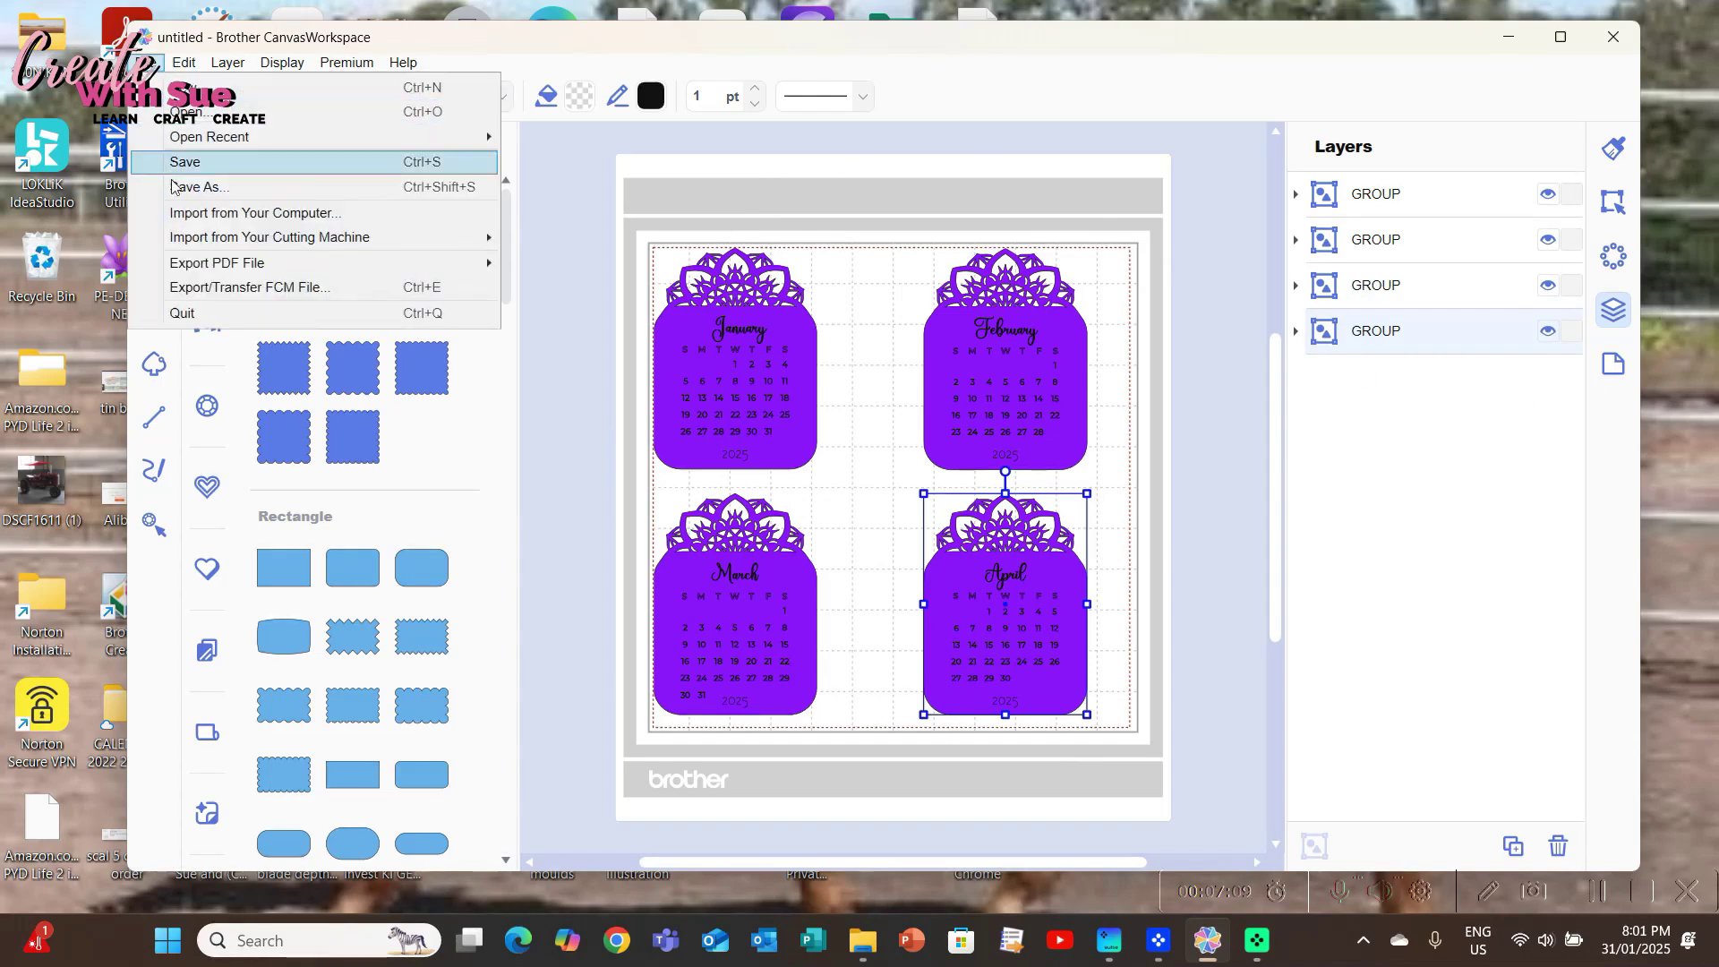
{"action": "left_click", "coordinate": [273, 289]}
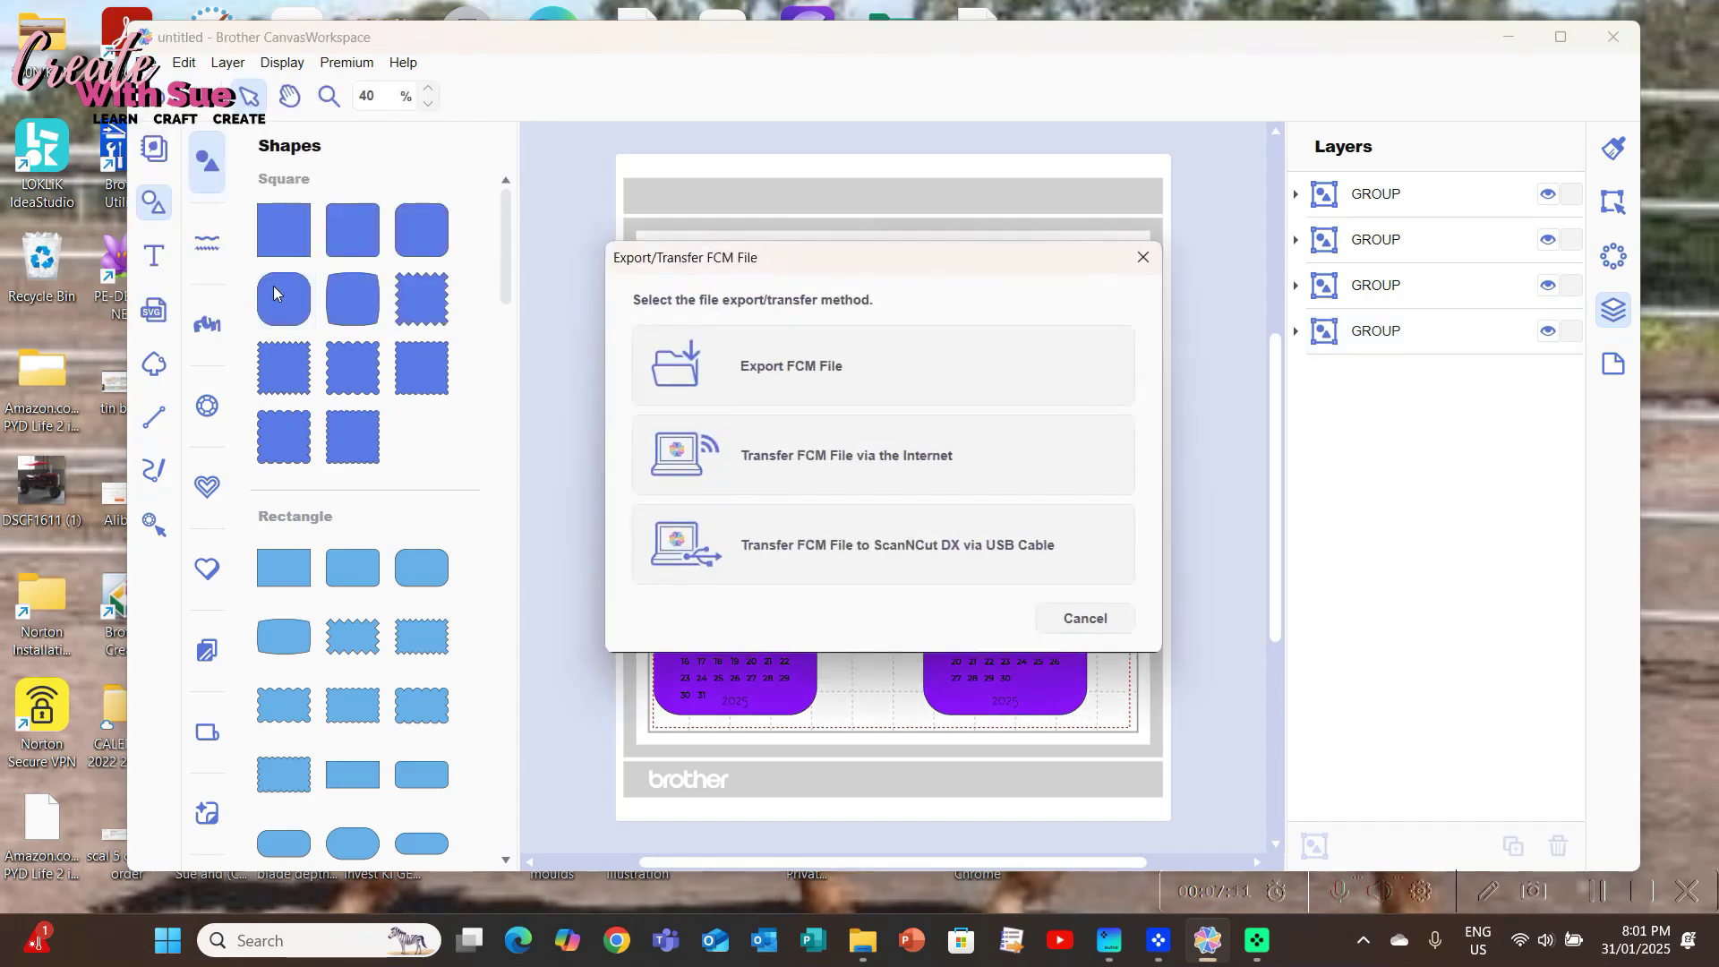
{"action": "left_click", "coordinate": [876, 463]}
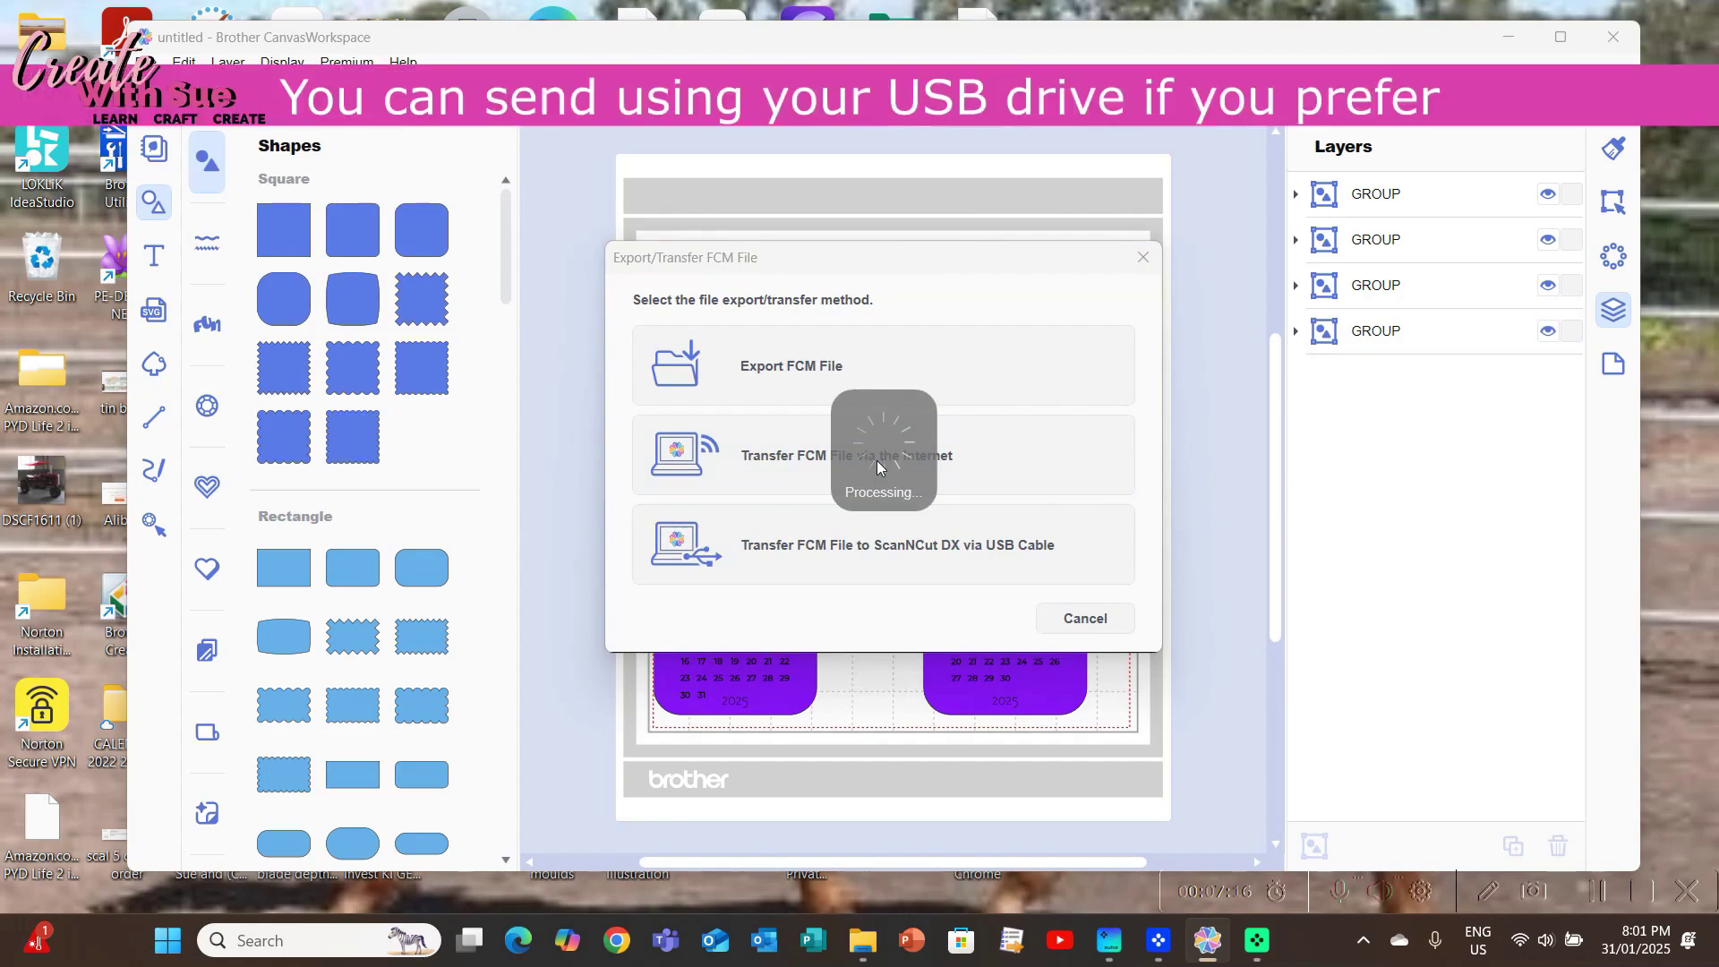
{"action": "left_click", "coordinate": [1124, 510]}
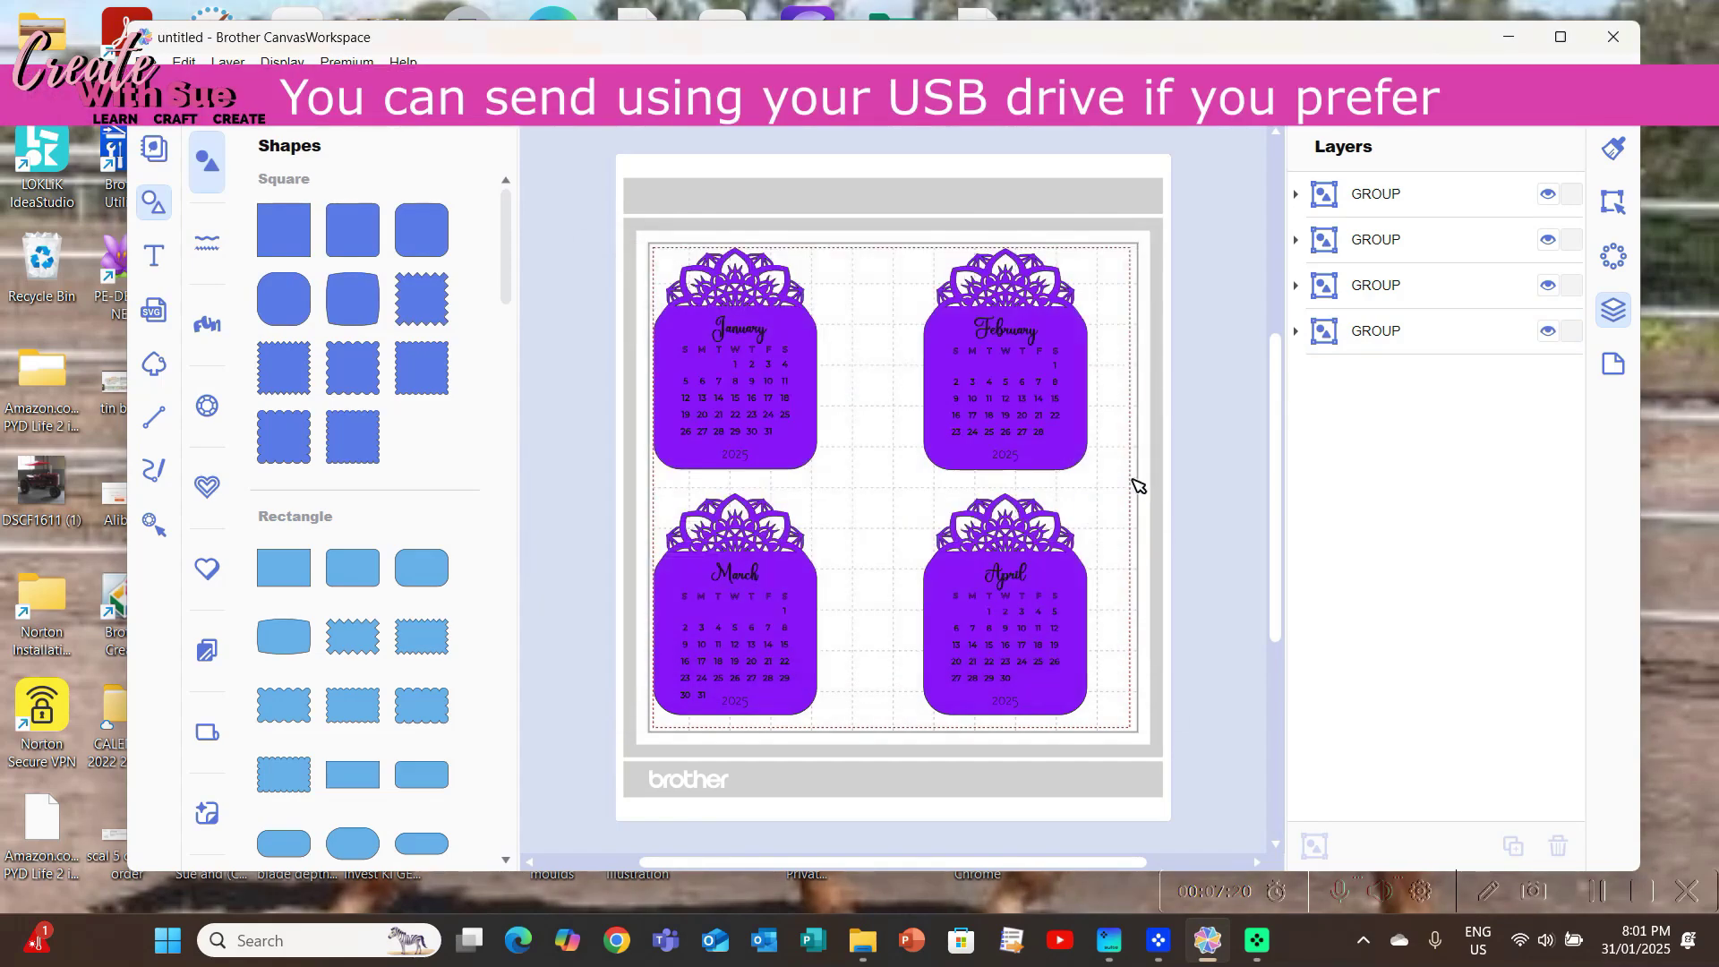